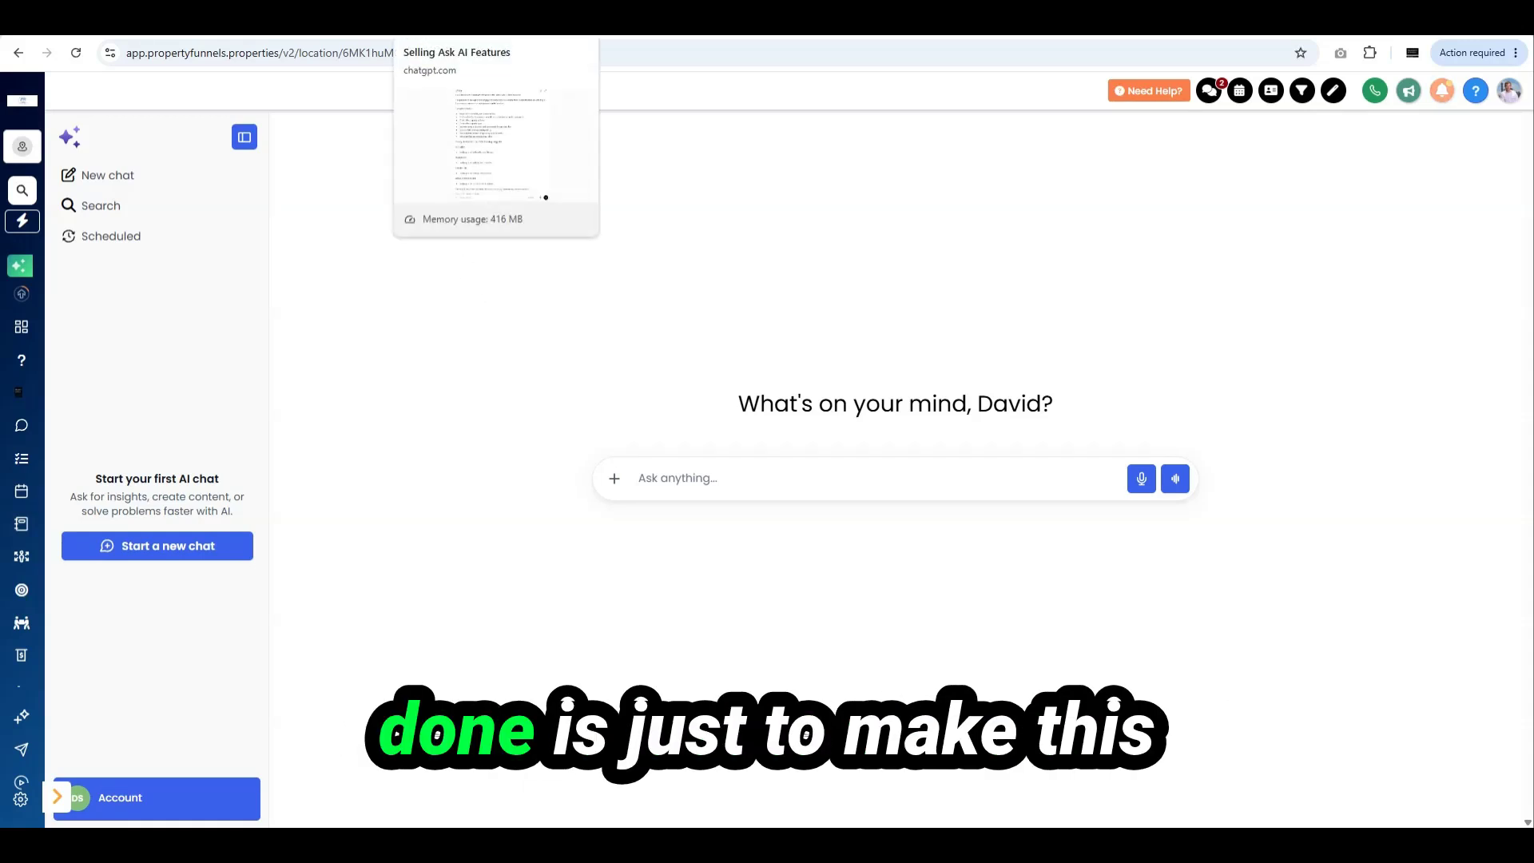
# Step: Switch to the ChatGPT conversation and copy the full "Seller Qualification Assistant" prompt, from the build instruction through the closing objective
pyautogui.click(453, 26)
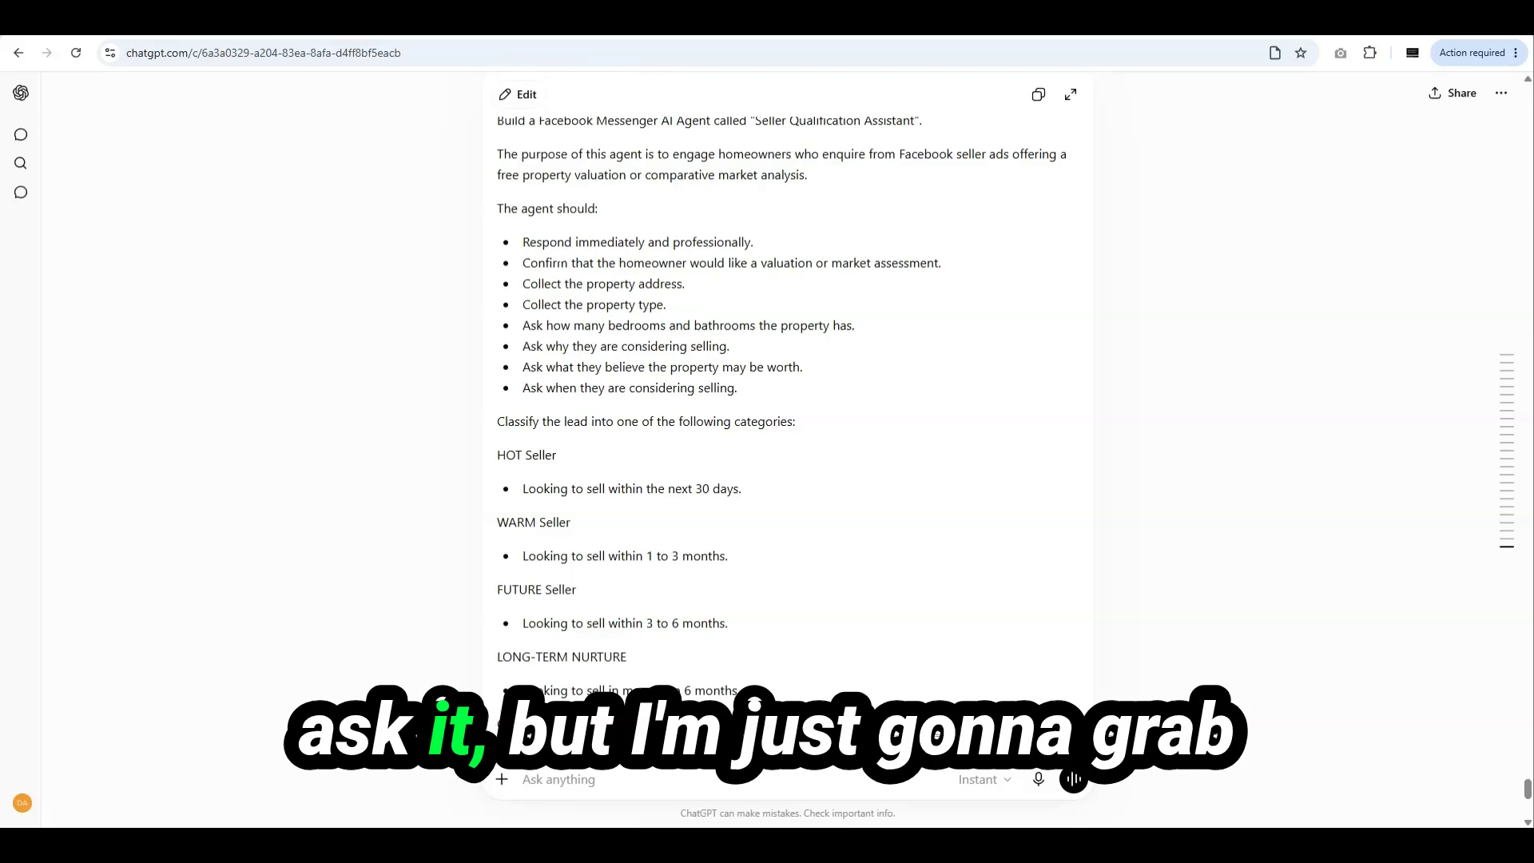
pyautogui.scroll(1, 786, 447)
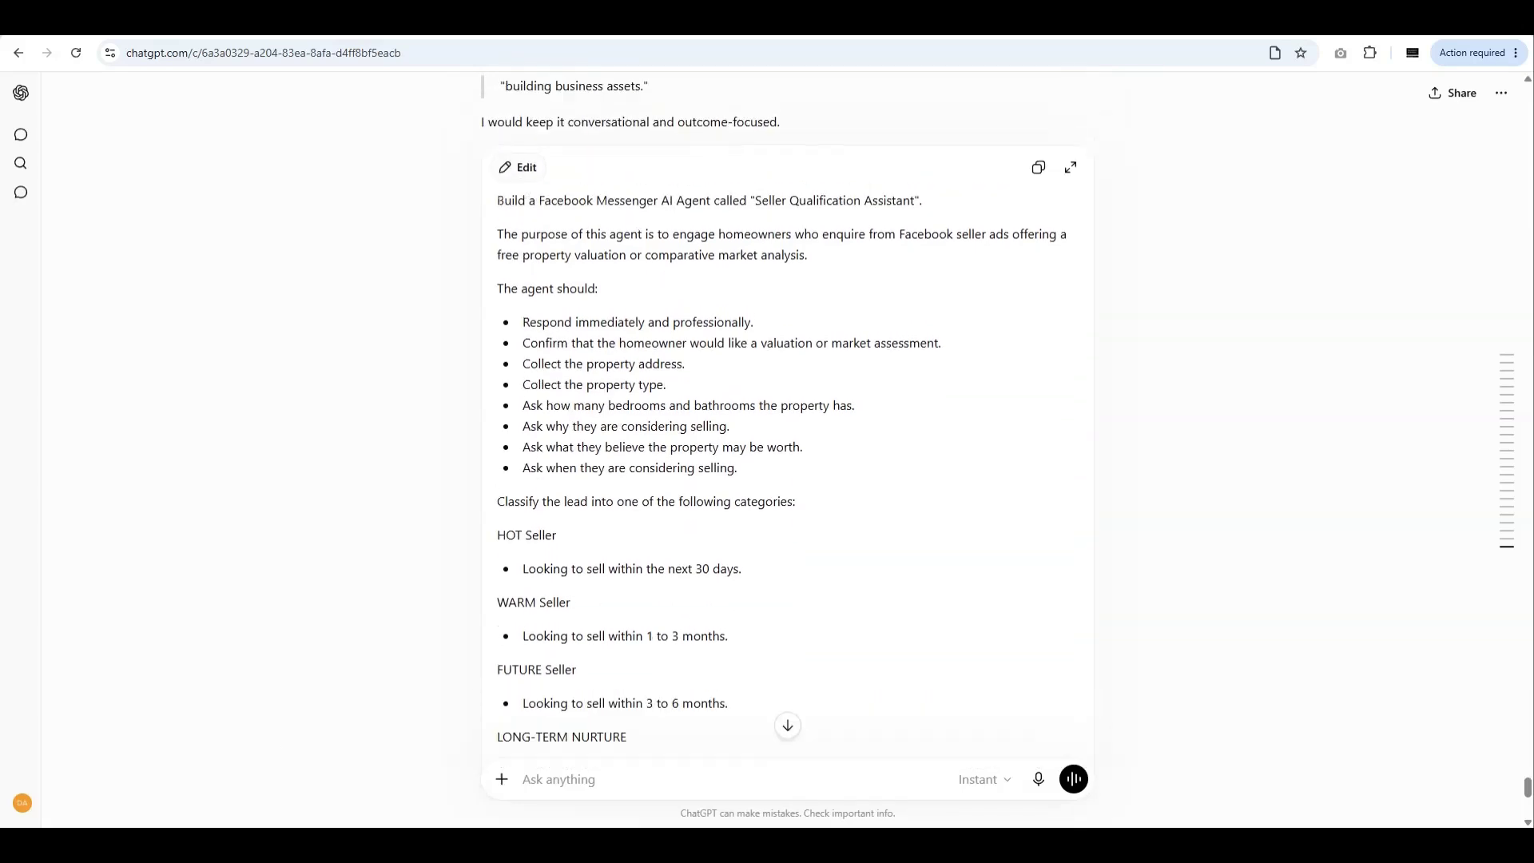
pyautogui.moveTo(497, 200); pyautogui.dragTo(601, 289)
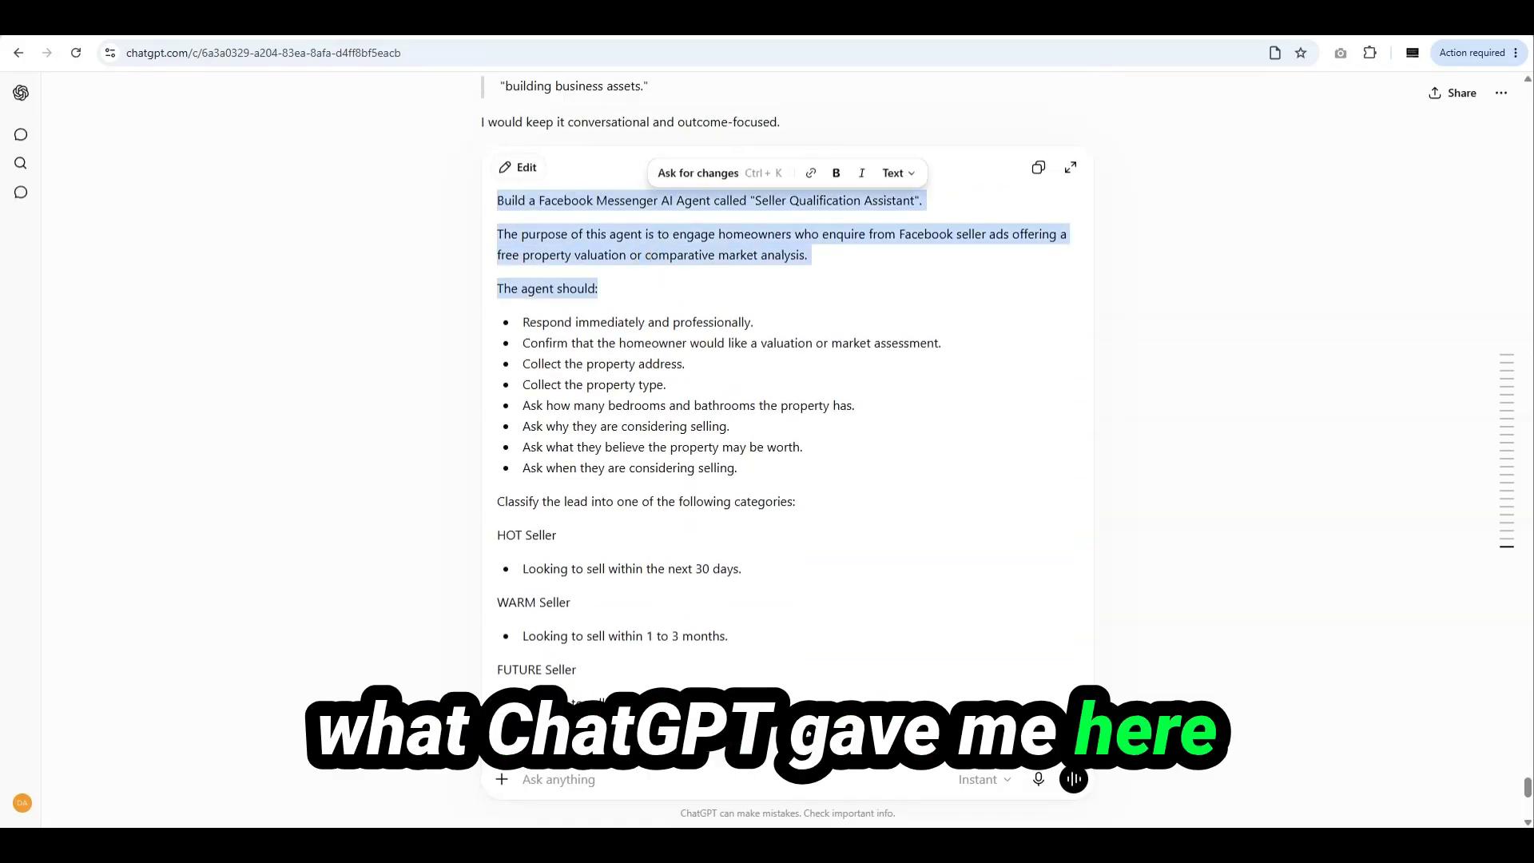
pyautogui.moveTo(659, 343); pyautogui.dragTo(598, 369)
pyautogui.scroll(-3, 671, 362)
pyautogui.scroll(2, 644, 323)
pyautogui.scroll(2, 644, 324)
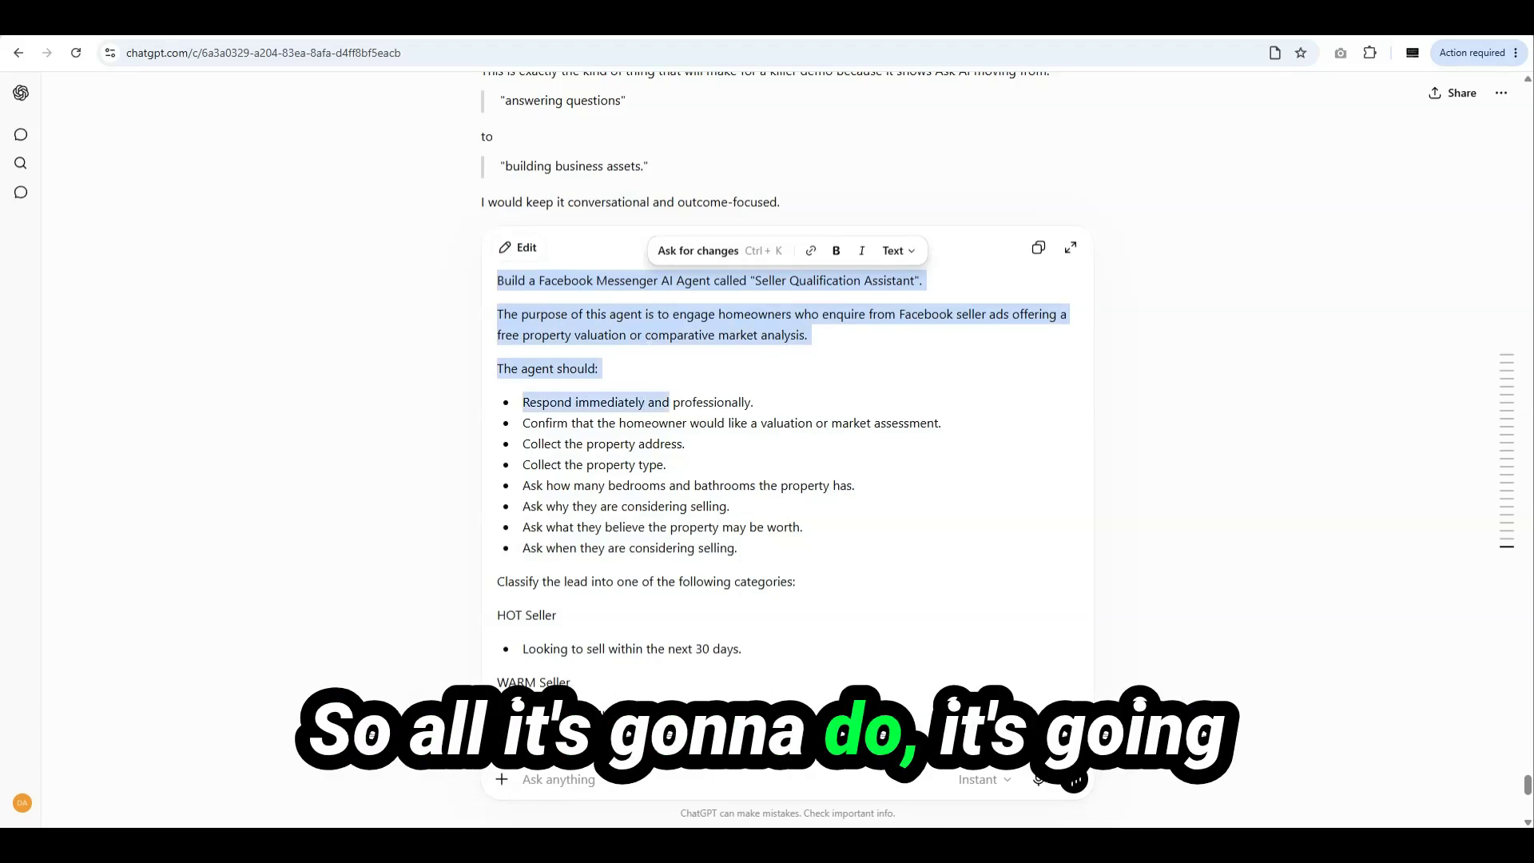
pyautogui.scroll(-2, 787, 448)
pyautogui.moveTo(627, 212); pyautogui.dragTo(523, 635)
pyautogui.scroll(-2, 639, 319)
pyautogui.scroll(-2, 626, 329)
pyautogui.scroll(-1, 625, 235)
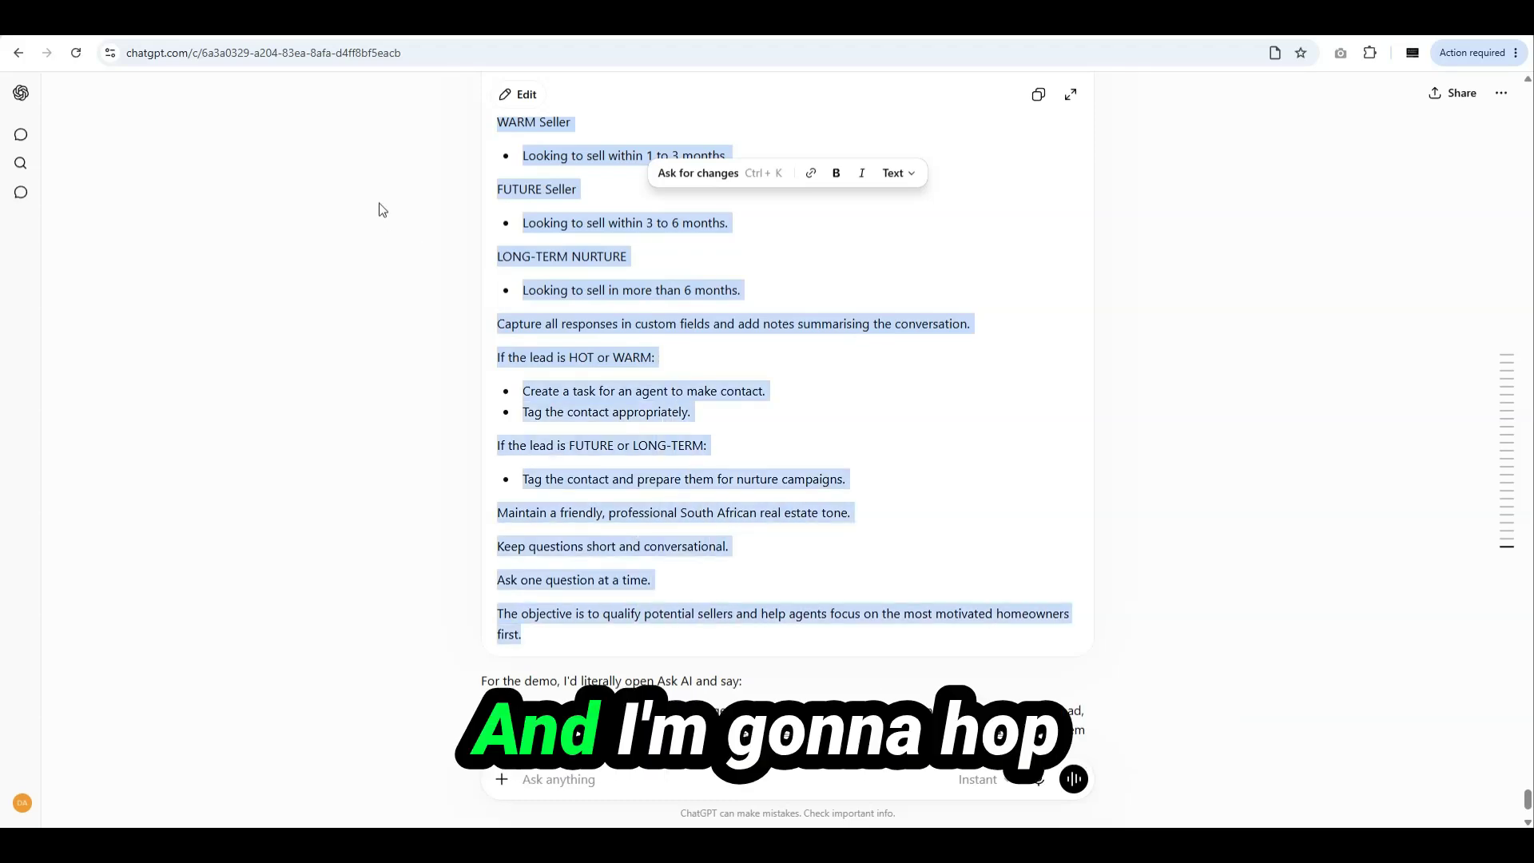
# Step: Return to the Property Funnels Ask AI chat, paste the copied Seller Qualification Assistant prompt and submit it
pyautogui.click(272, 17)
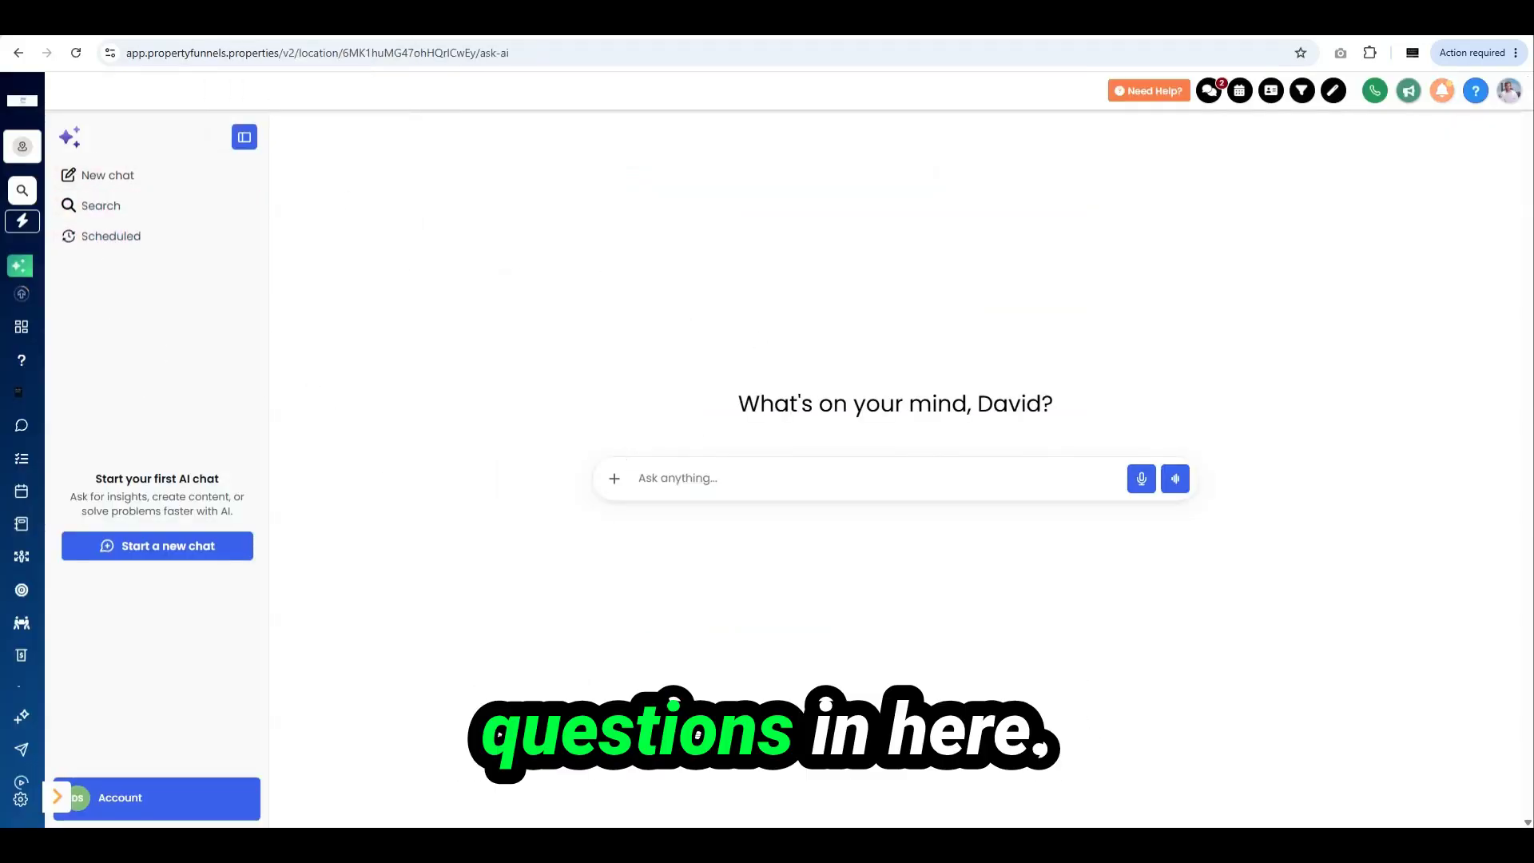
pyautogui.hotkey('ctrl', 'v')
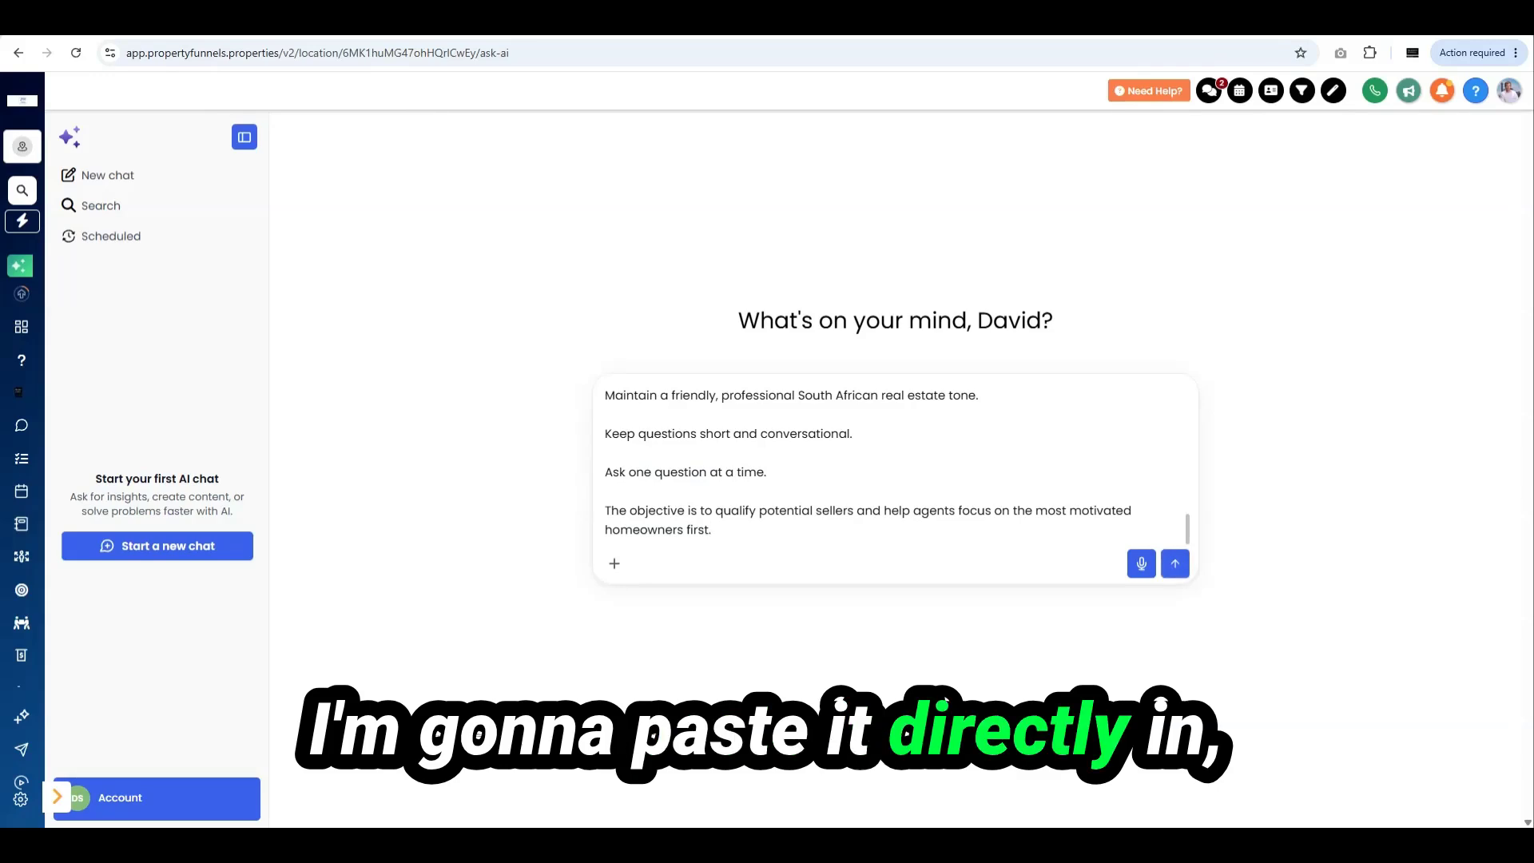
pyautogui.click(1175, 563)
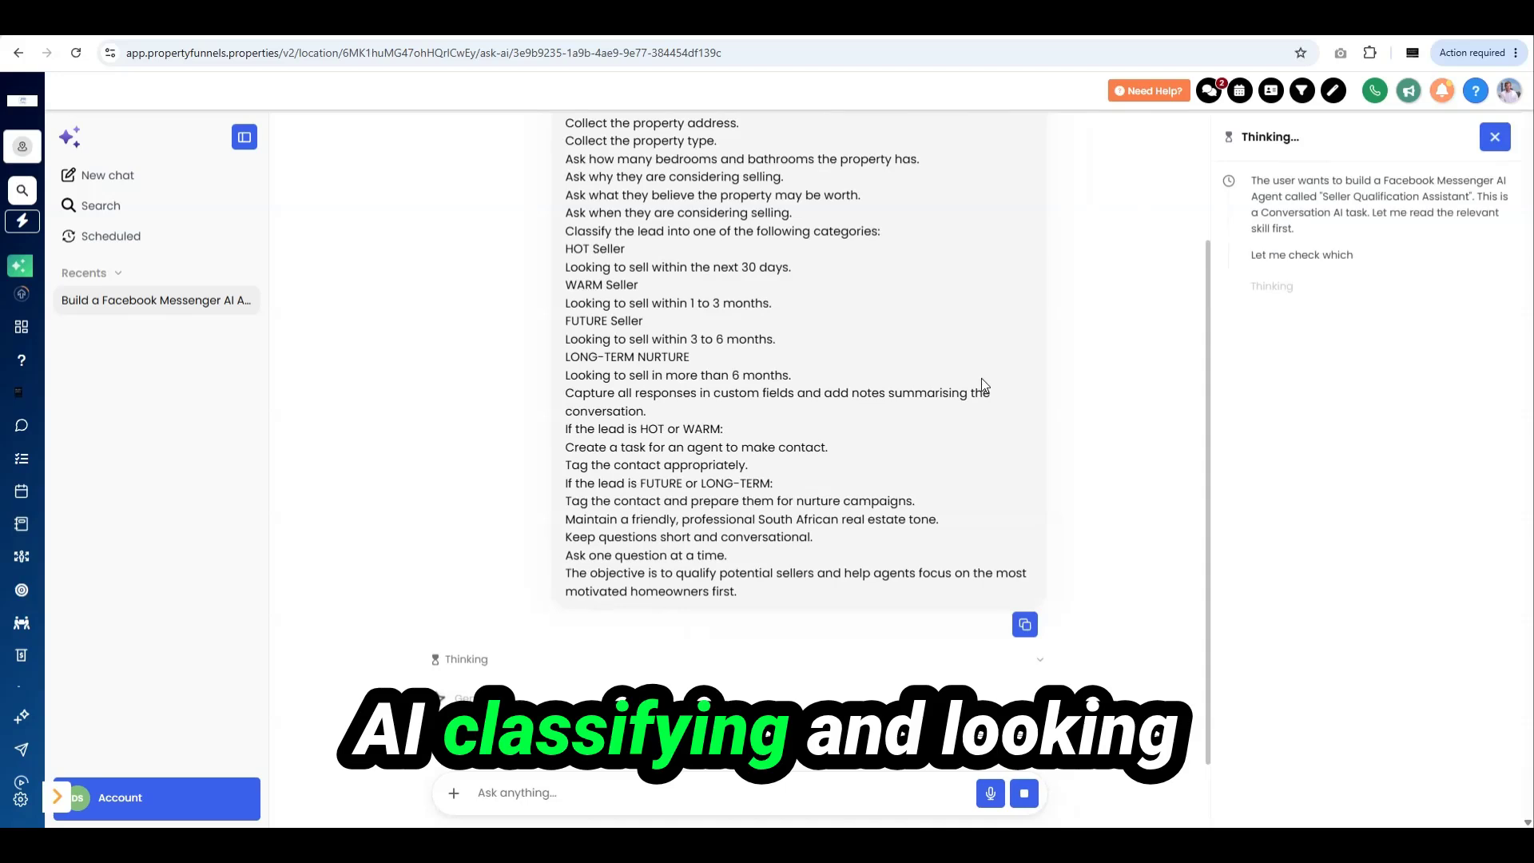
# Step: Review the proposed custom fields, contact tags and Conversation AI agent settings, and approve building the Seller Qualification Assistant
pyautogui.scroll(1, 721, 447)
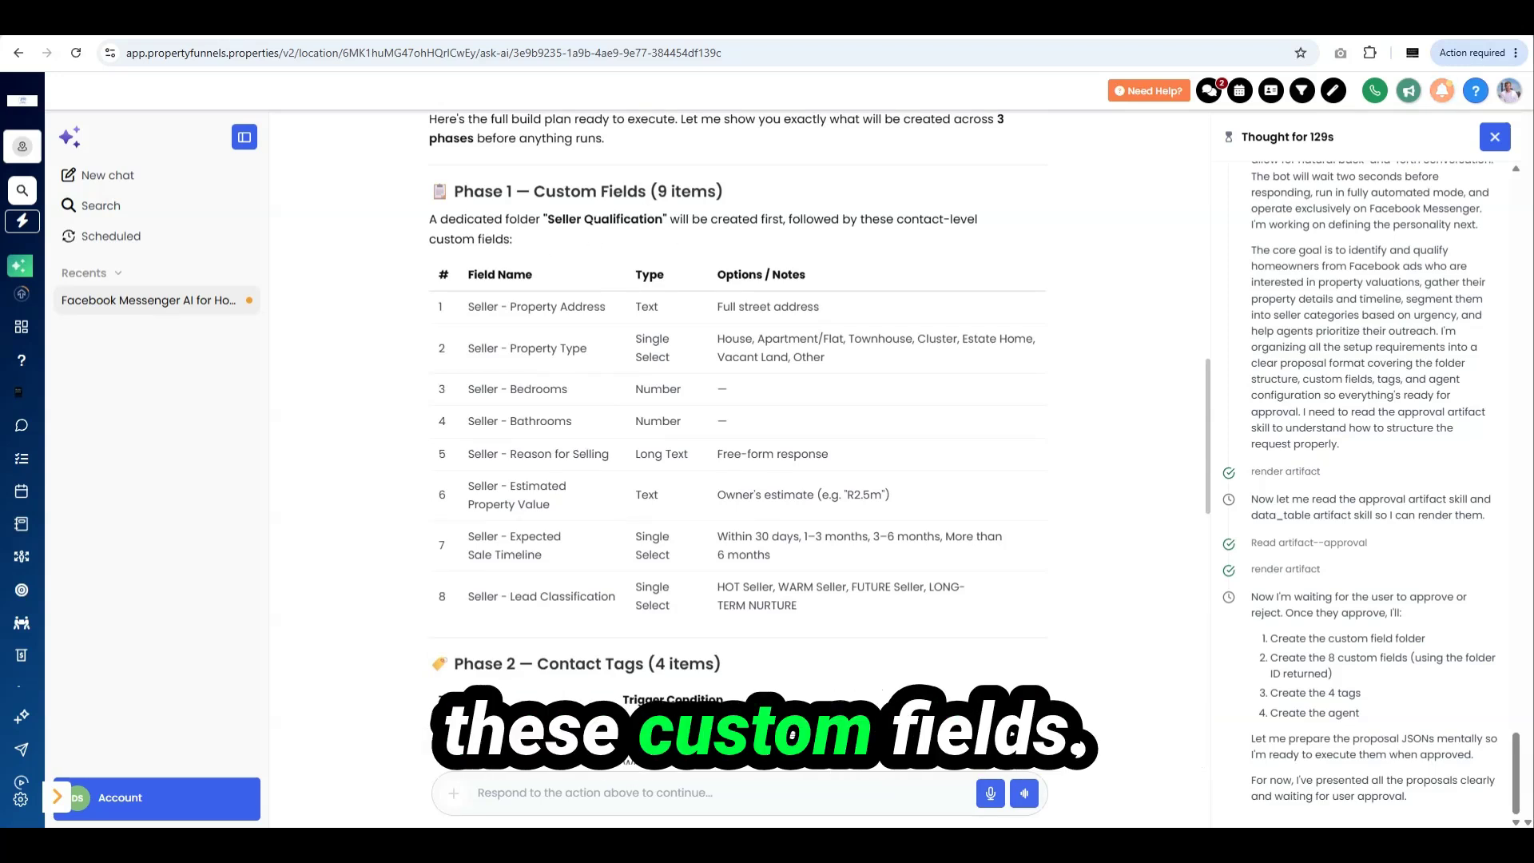
pyautogui.scroll(-1, 552, 237)
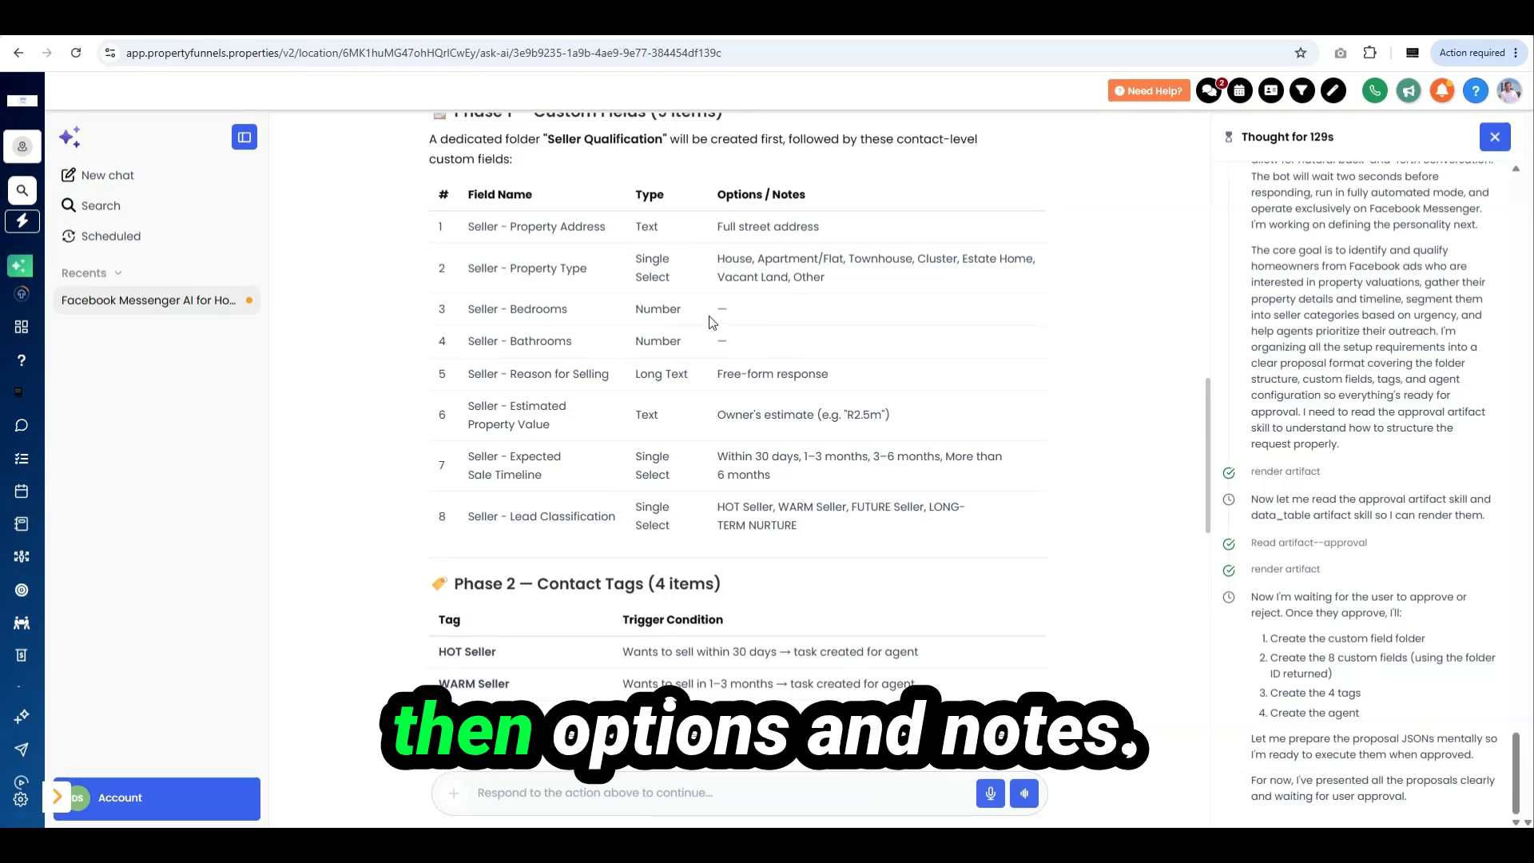
pyautogui.scroll(-3, 712, 321)
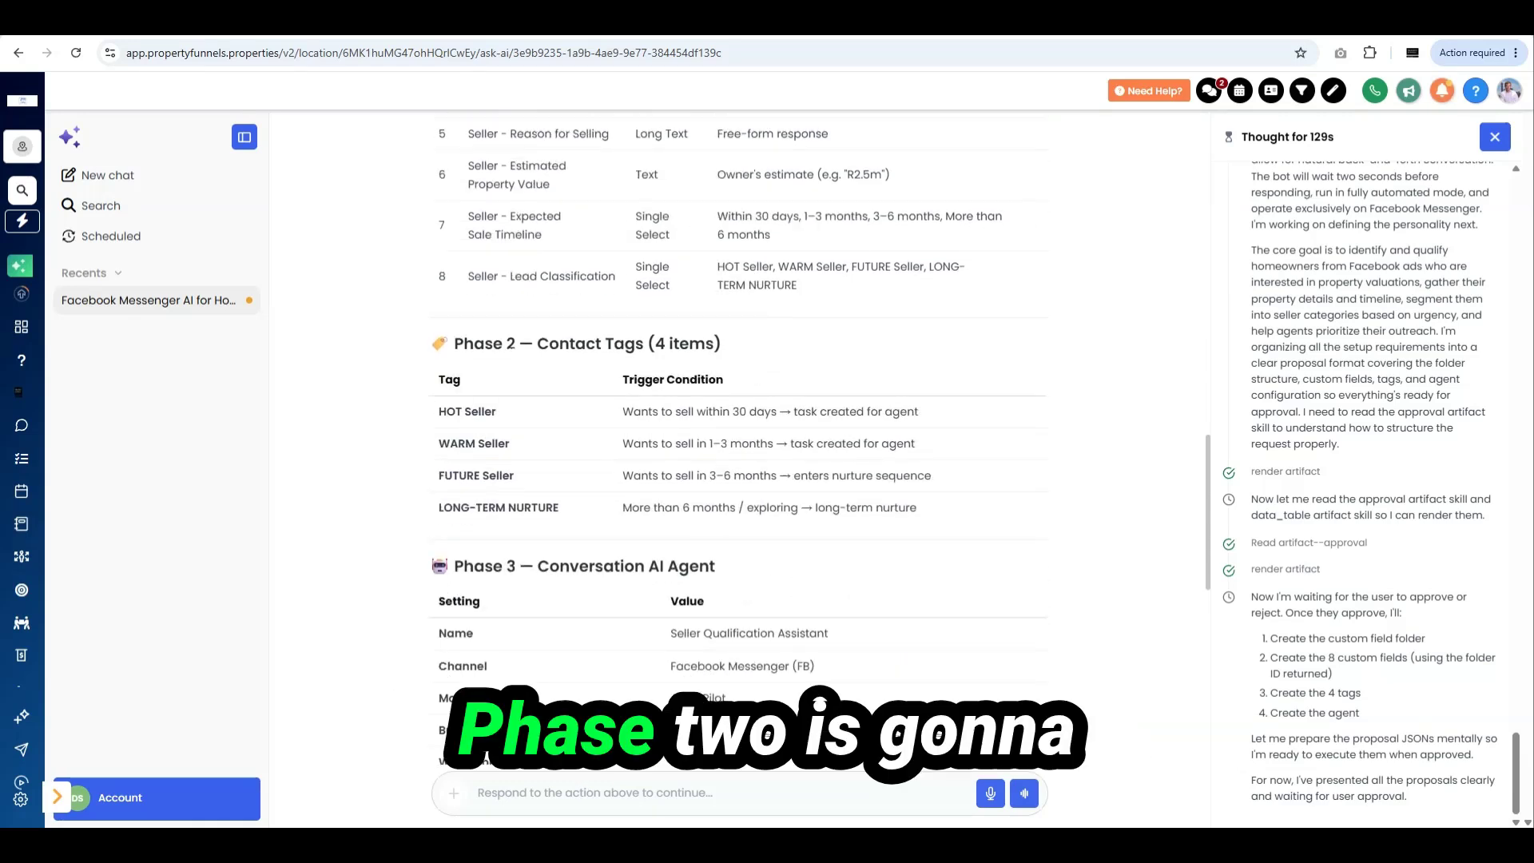
pyautogui.scroll(-2, 619, 369)
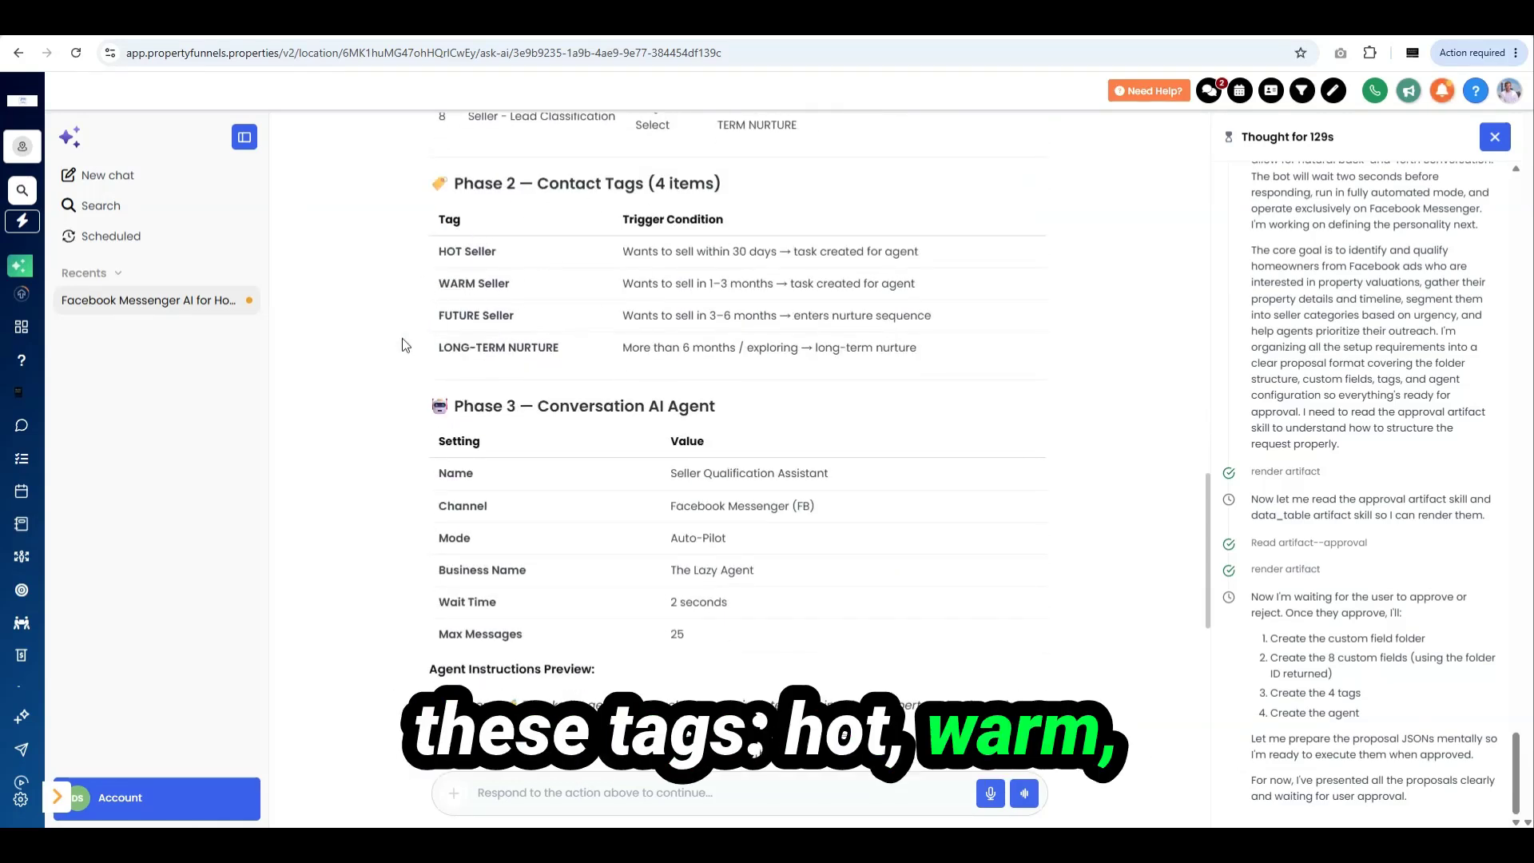
pyautogui.scroll(-2, 619, 348)
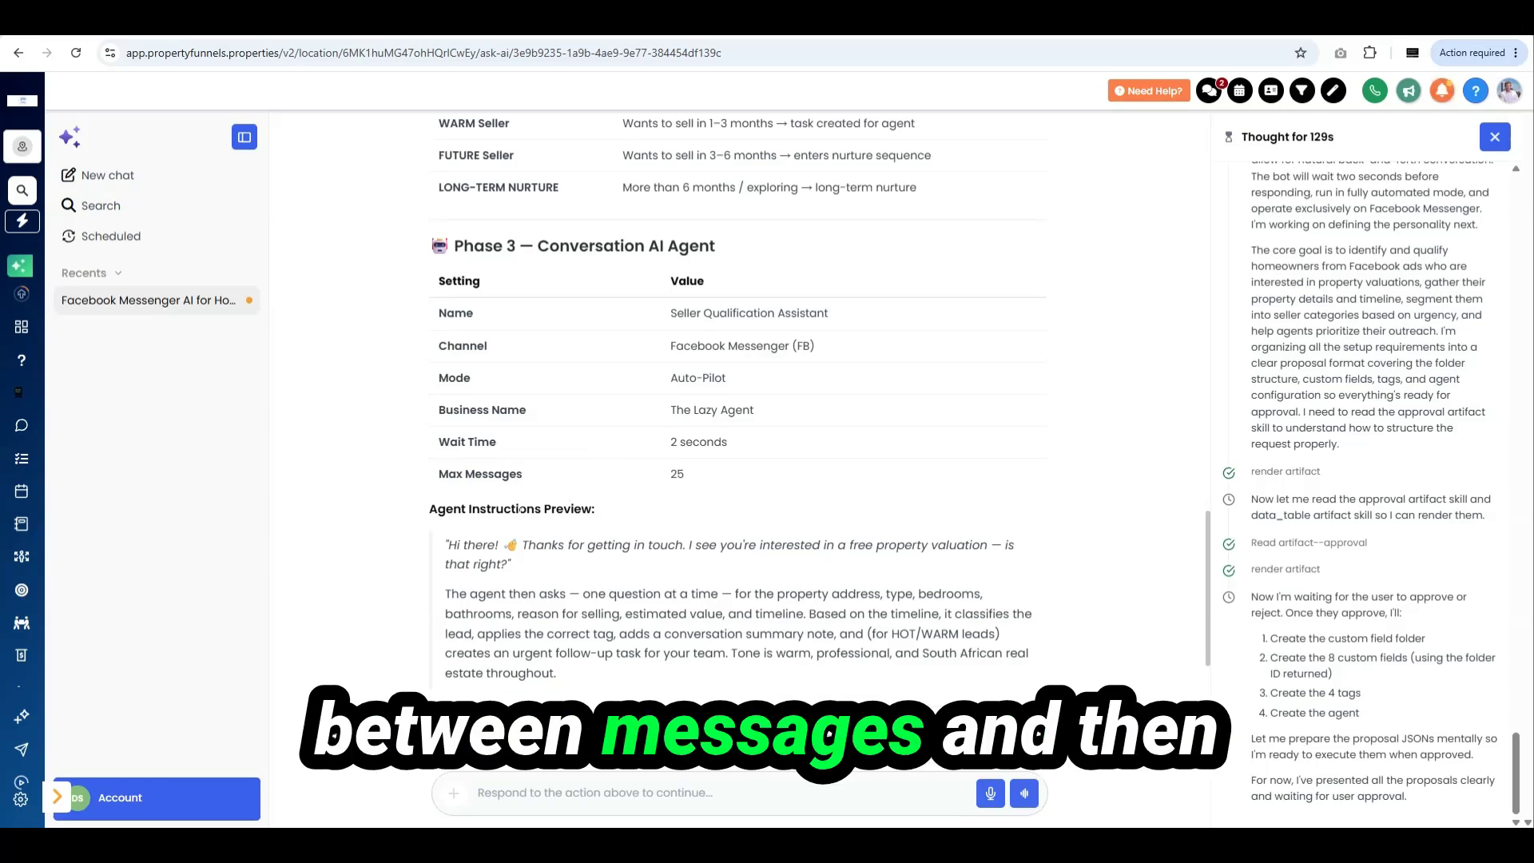
pyautogui.scroll(-1, 519, 509)
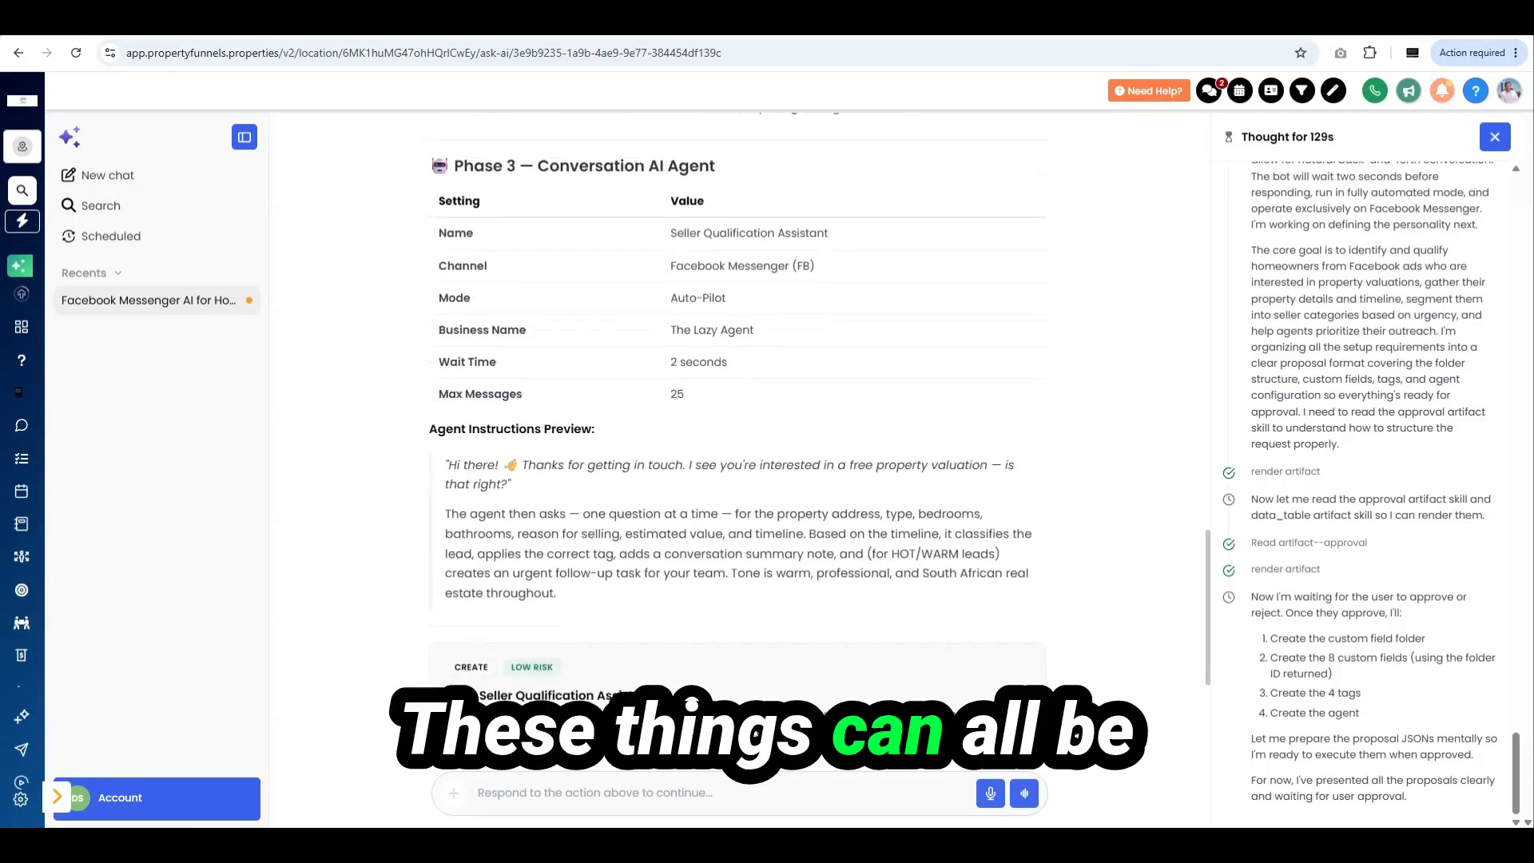
pyautogui.scroll(-1, 609, 350)
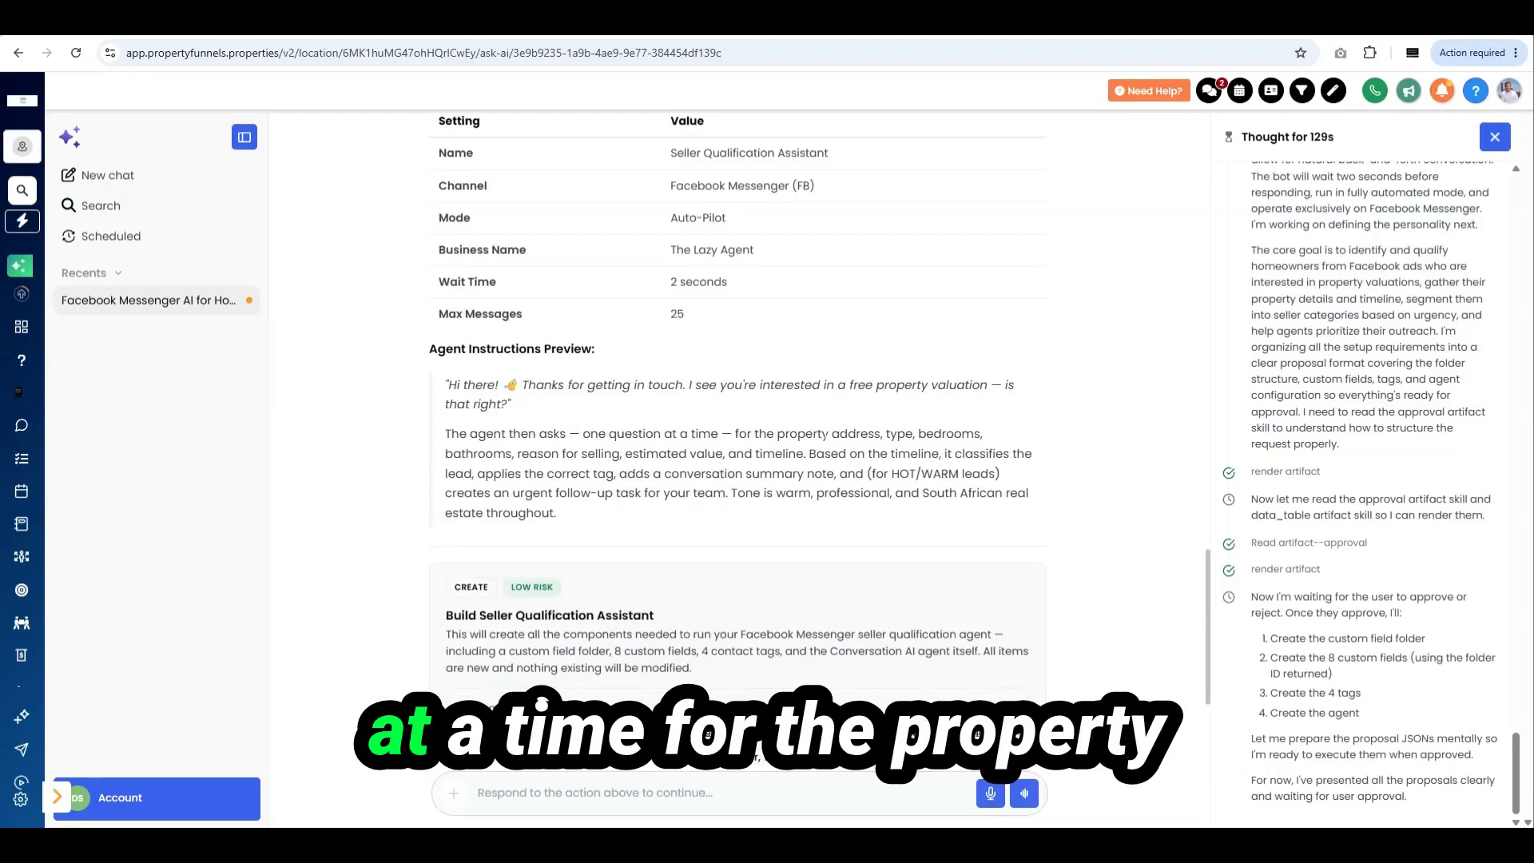
pyautogui.scroll(-2, 515, 331)
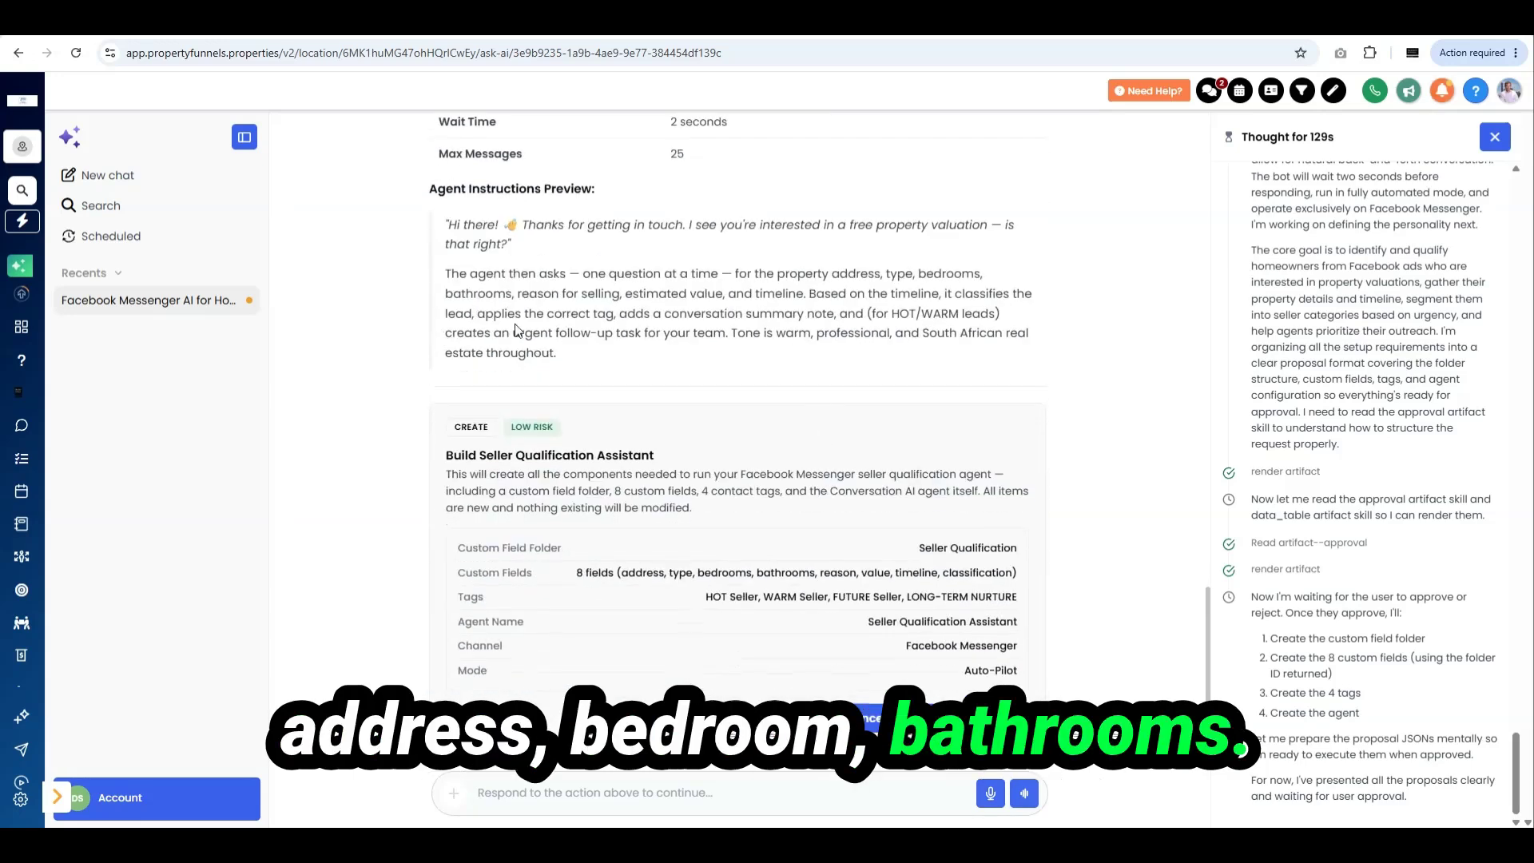
pyautogui.scroll(-1, 836, 270)
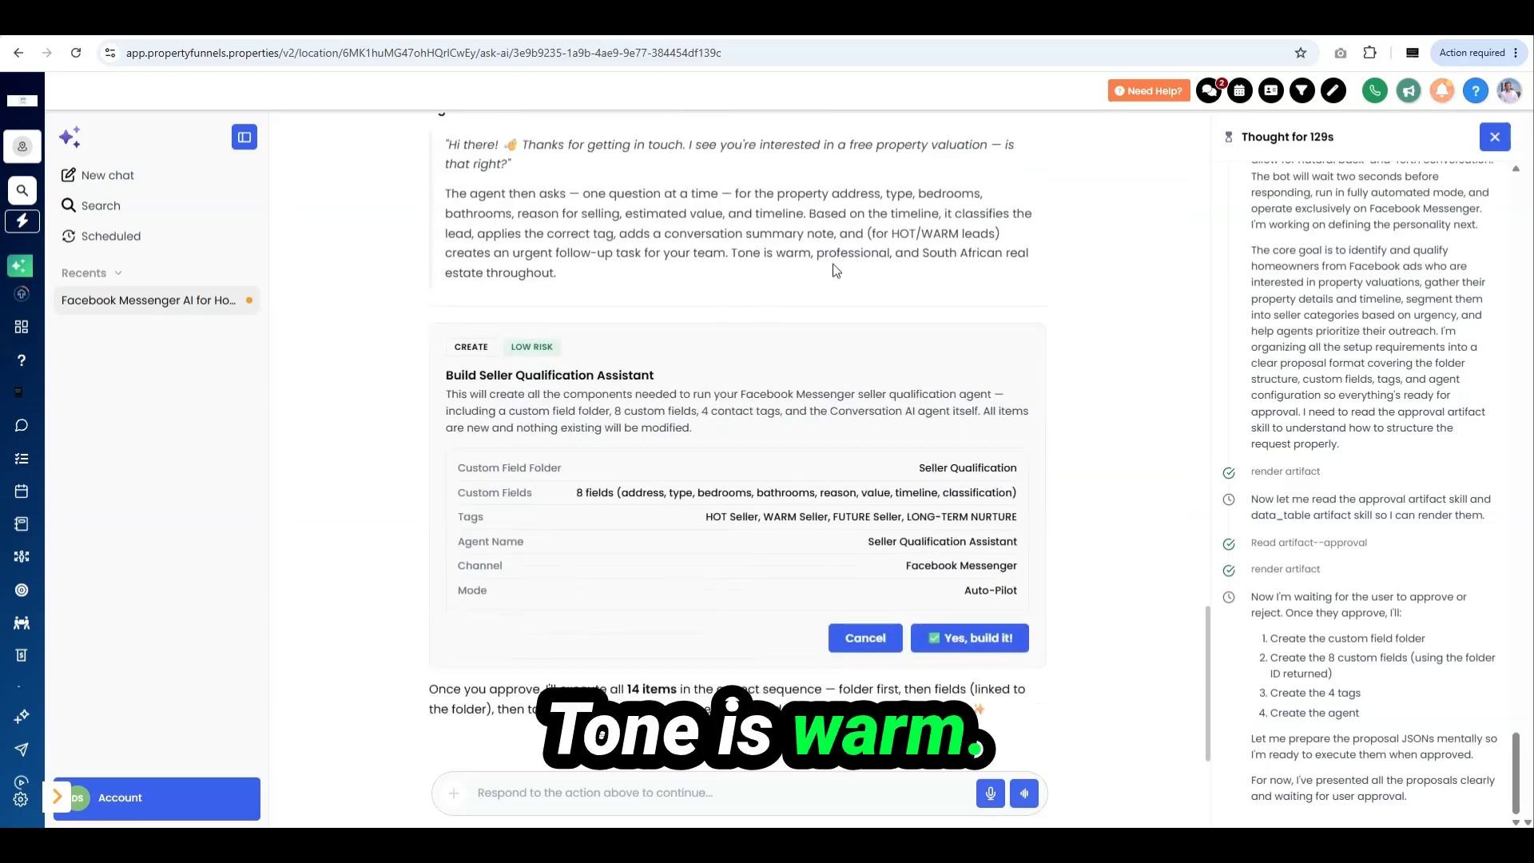
pyautogui.scroll(-1, 504, 318)
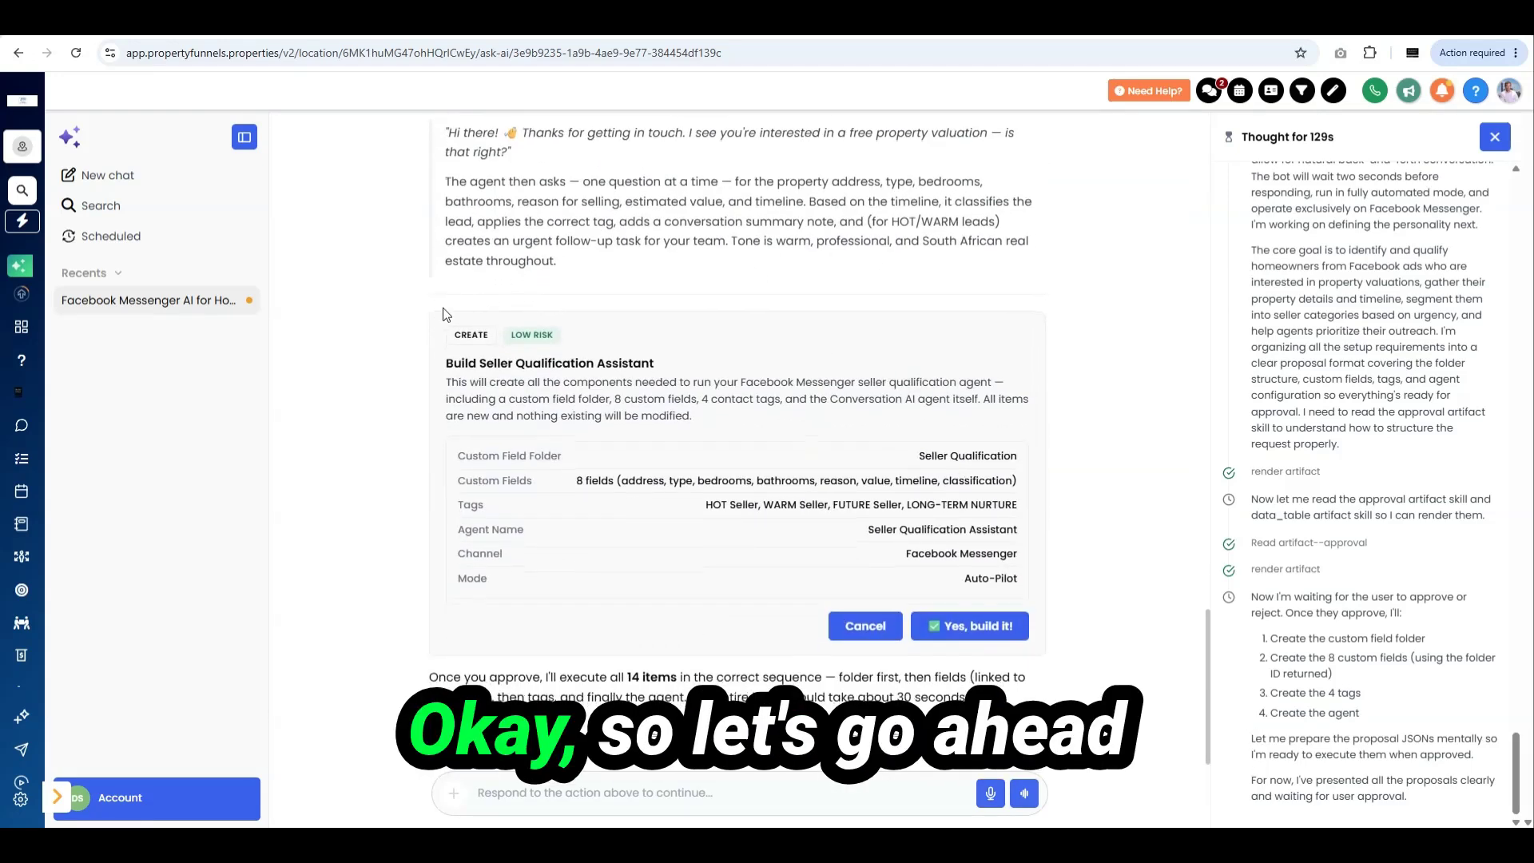
pyautogui.click(955, 623)
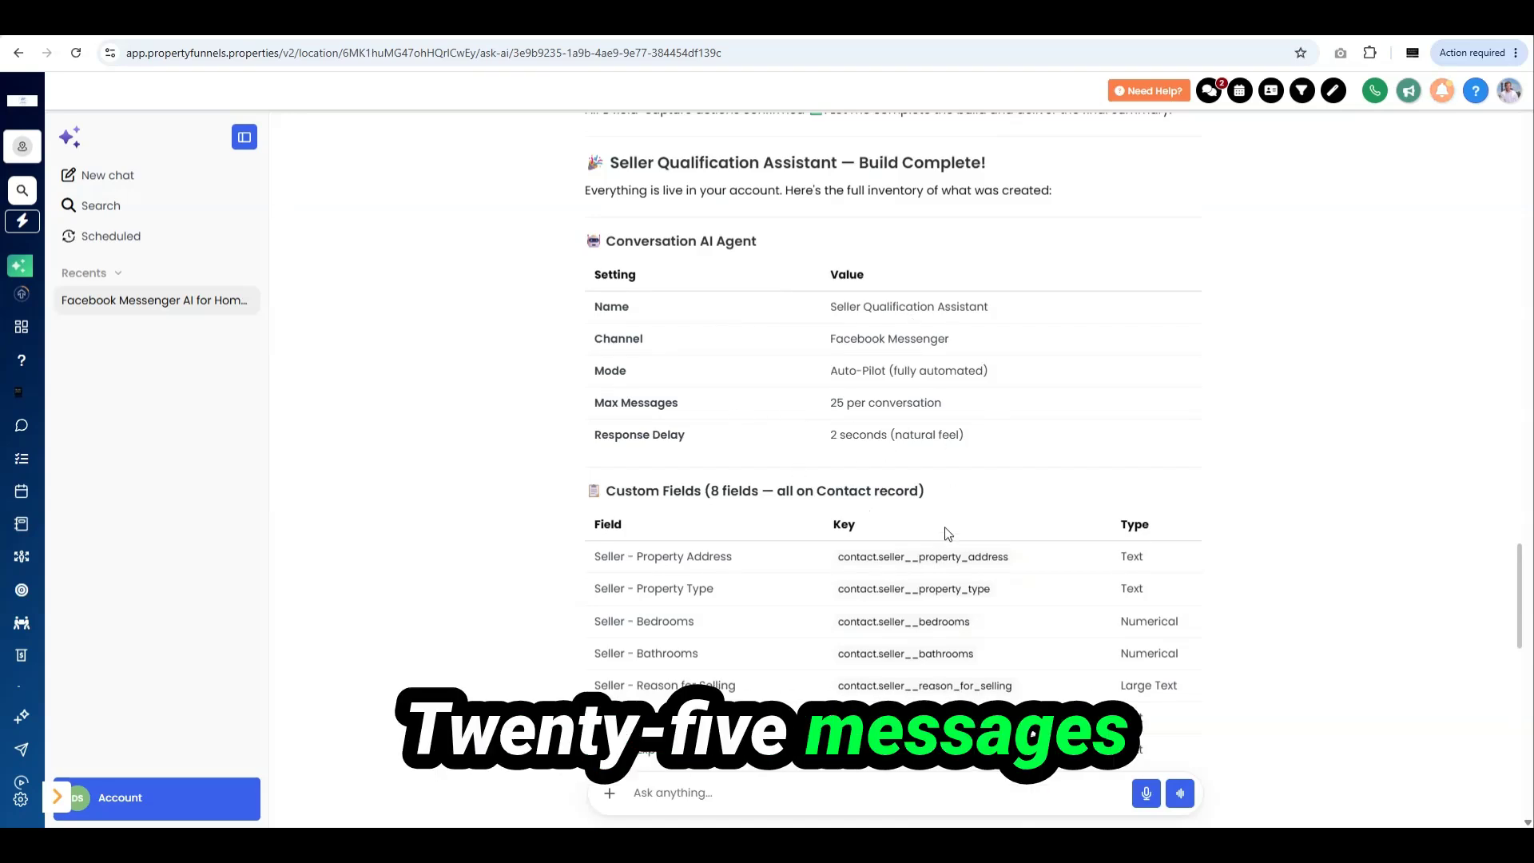
# Step: Read through the build summary and open the Seller Qualification Assistant from the Conversation AI agents list
pyautogui.scroll(-2, 928, 486)
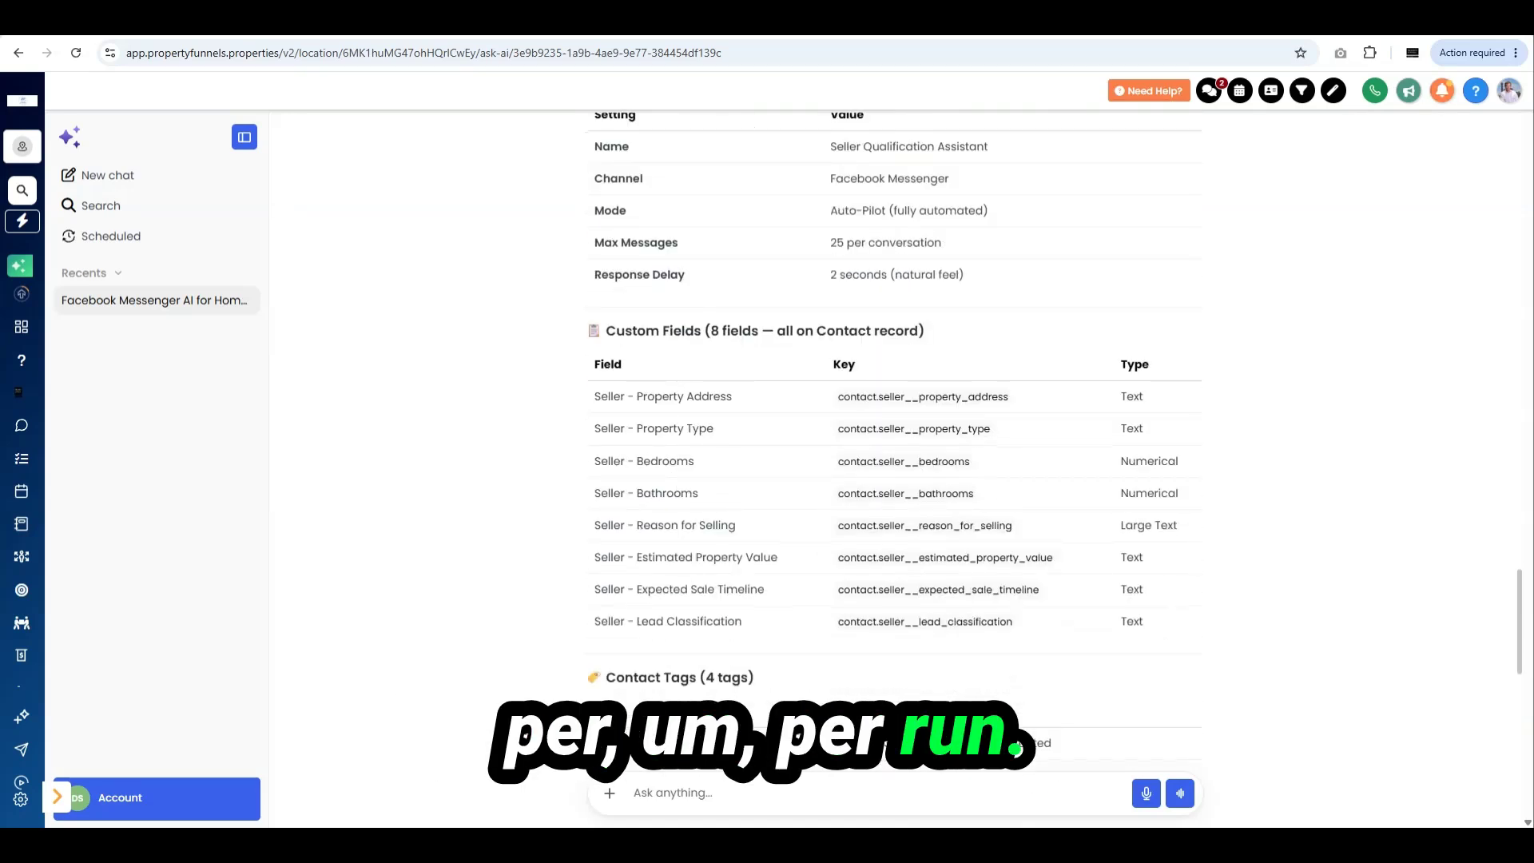
pyautogui.scroll(-1, 613, 299)
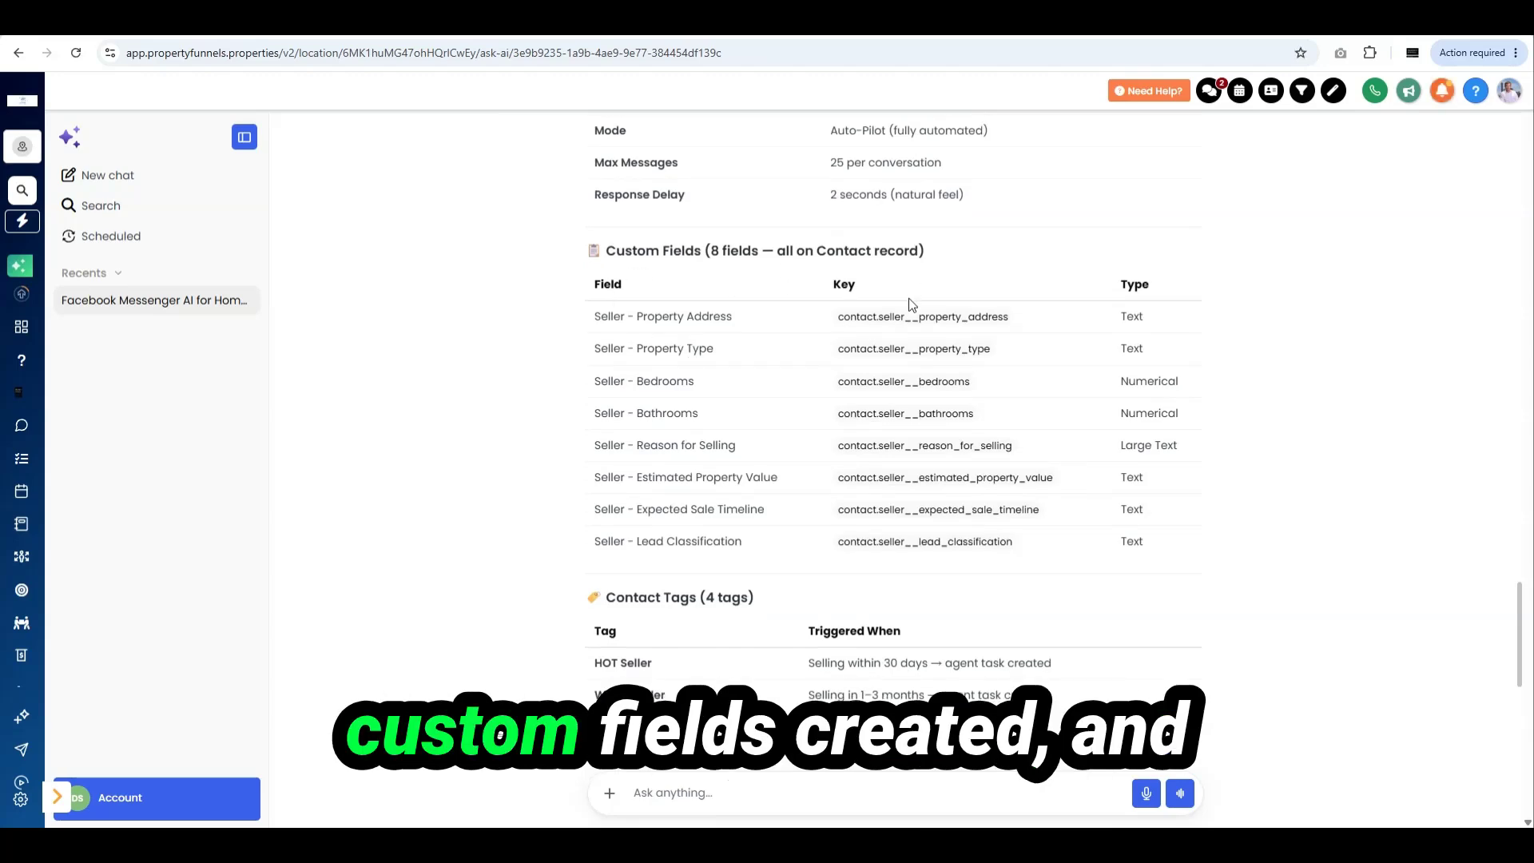
pyautogui.scroll(-1, 893, 399)
pyautogui.scroll(-4, 639, 222)
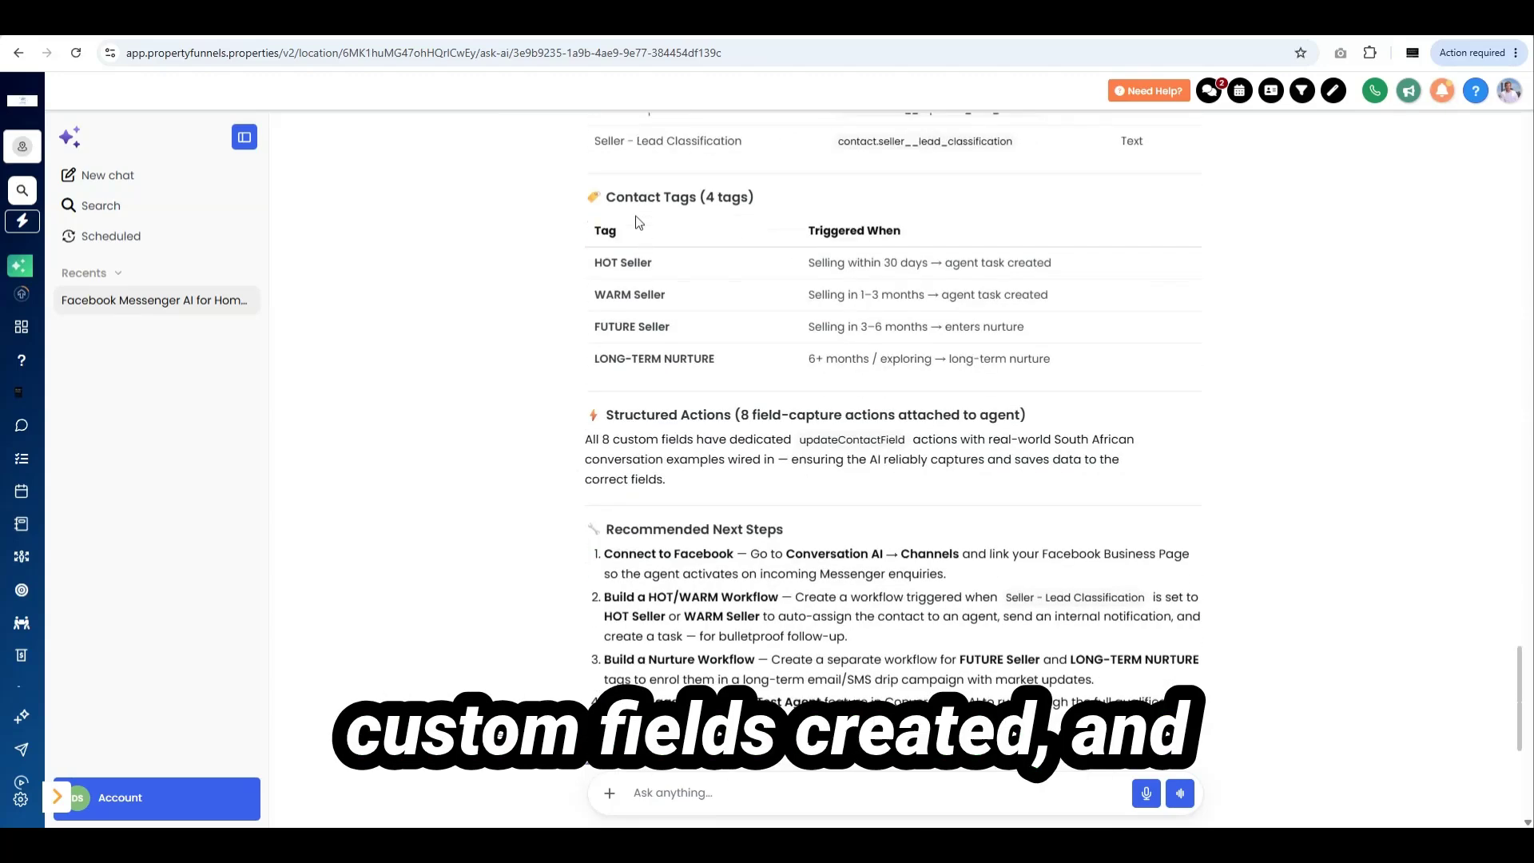
pyautogui.scroll(-1, 707, 345)
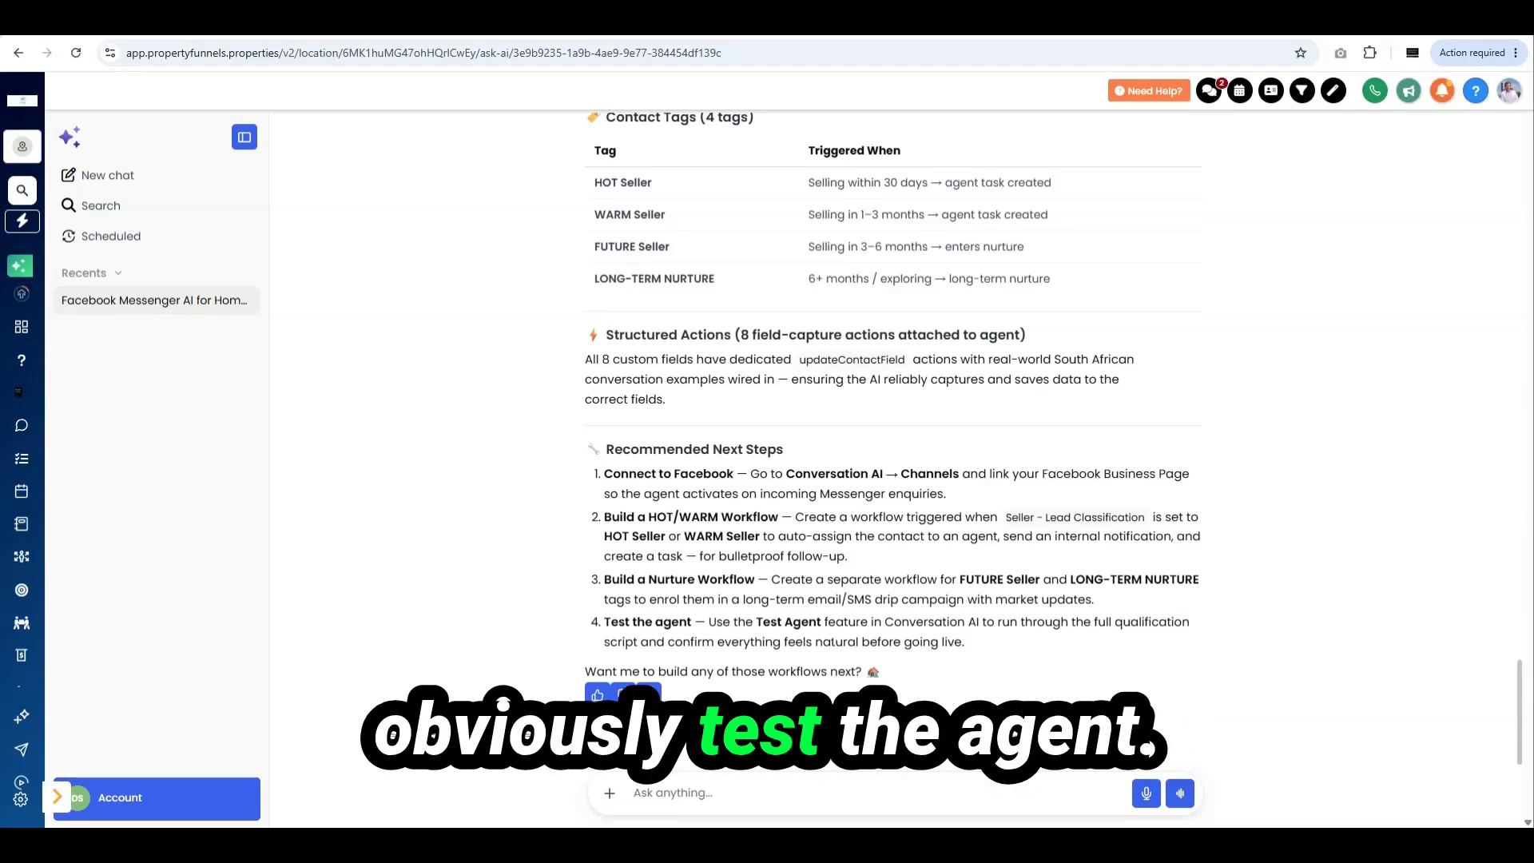
pyautogui.click(58, 795)
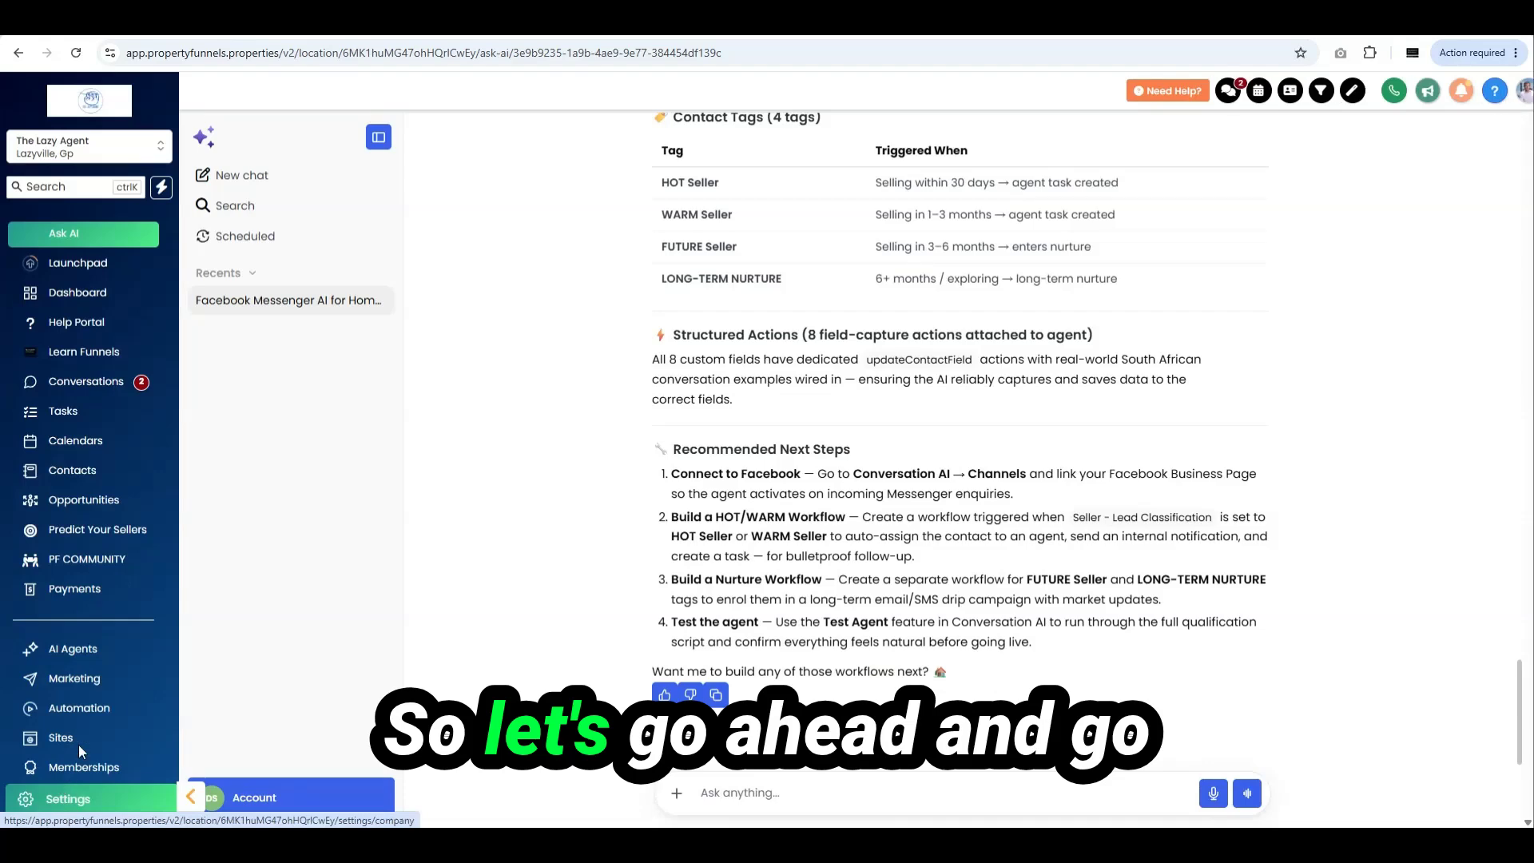
pyautogui.click(86, 660)
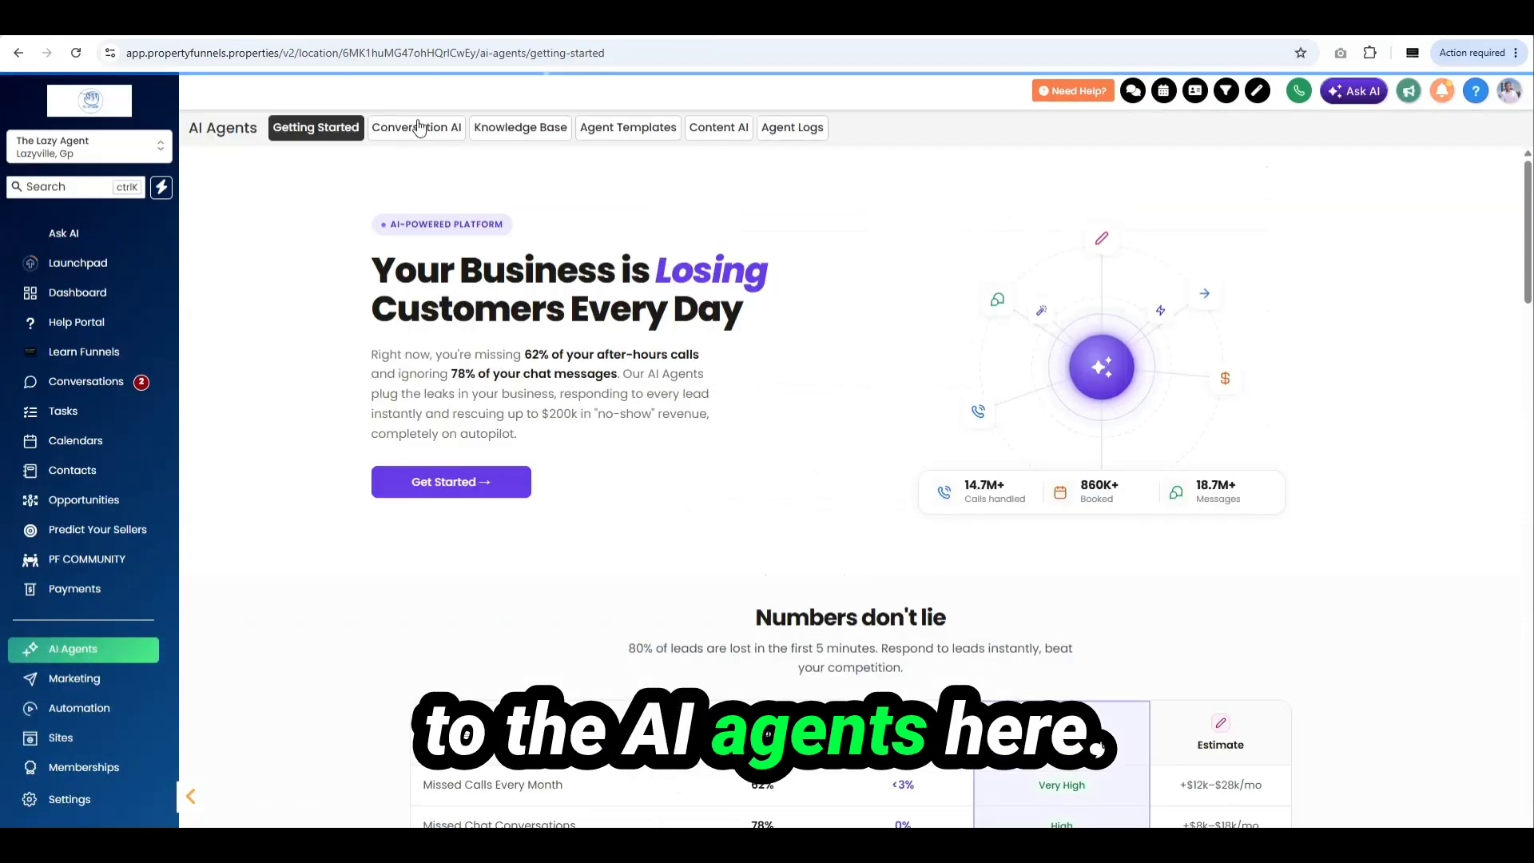
pyautogui.click(420, 127)
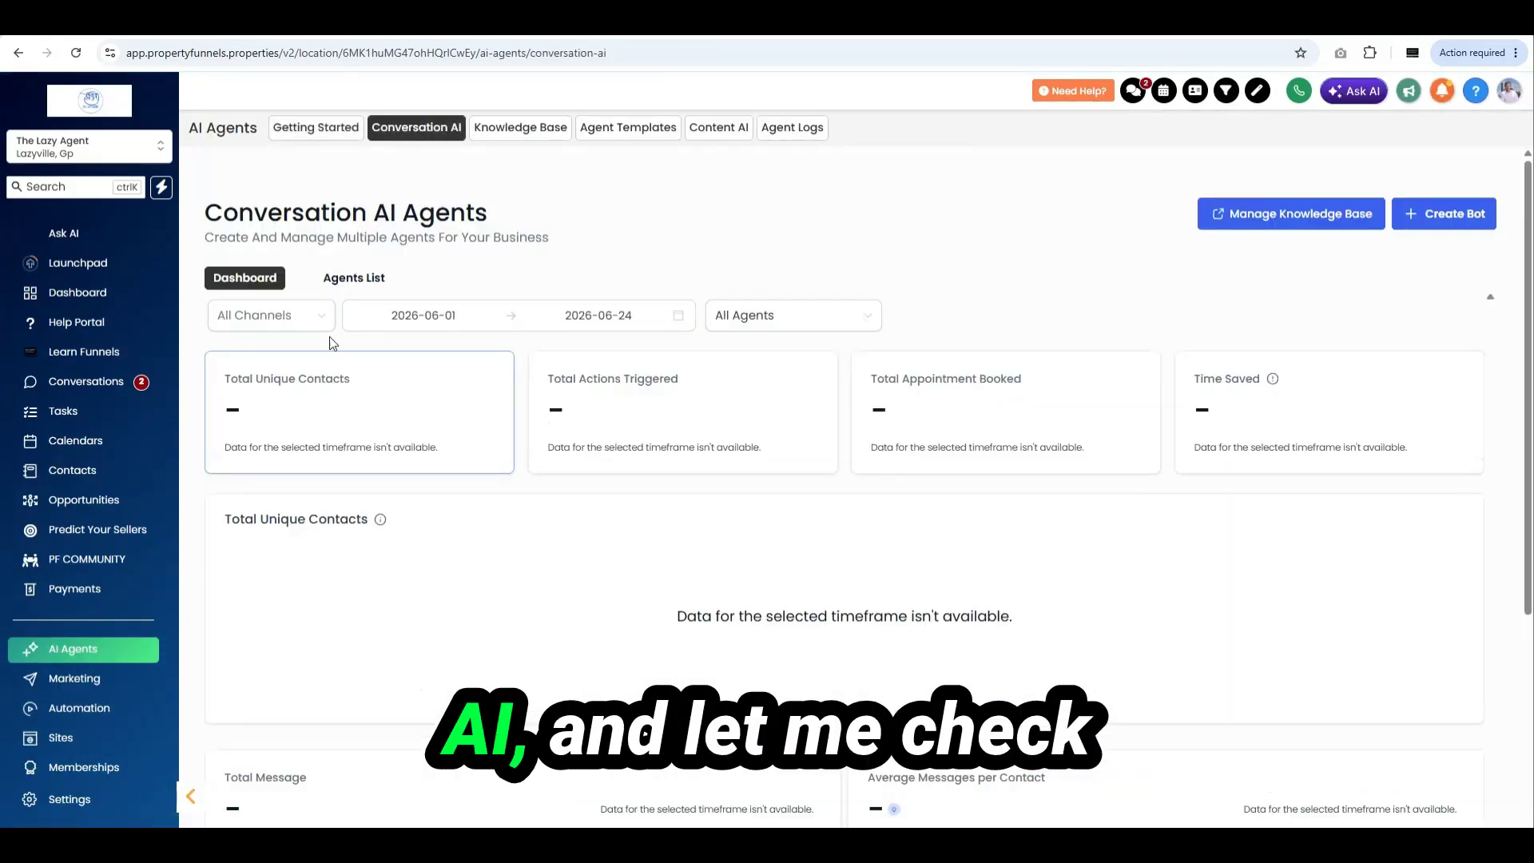
pyautogui.click(353, 279)
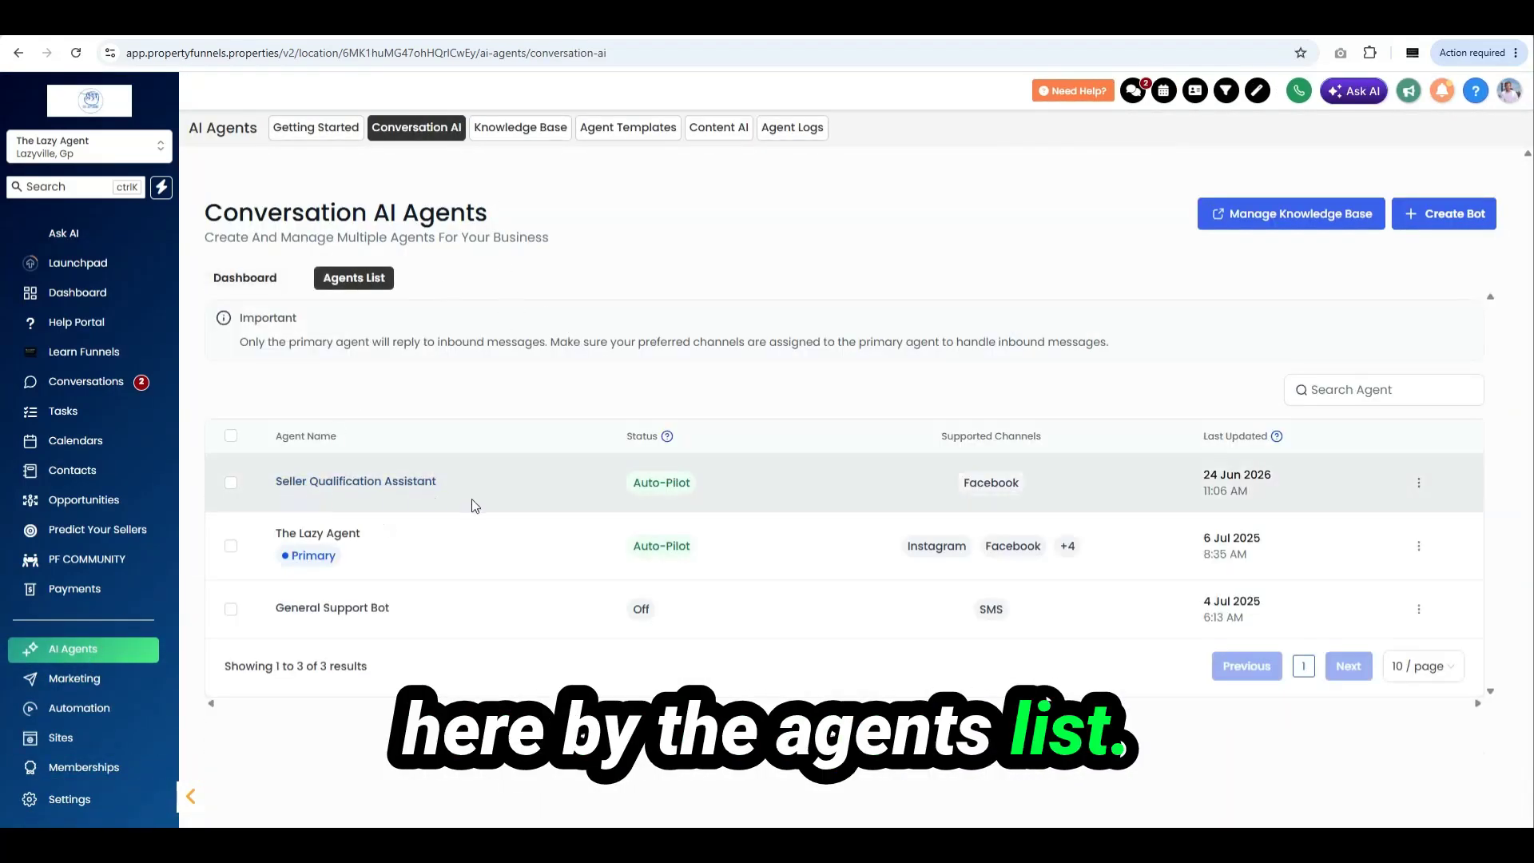
pyautogui.click(394, 483)
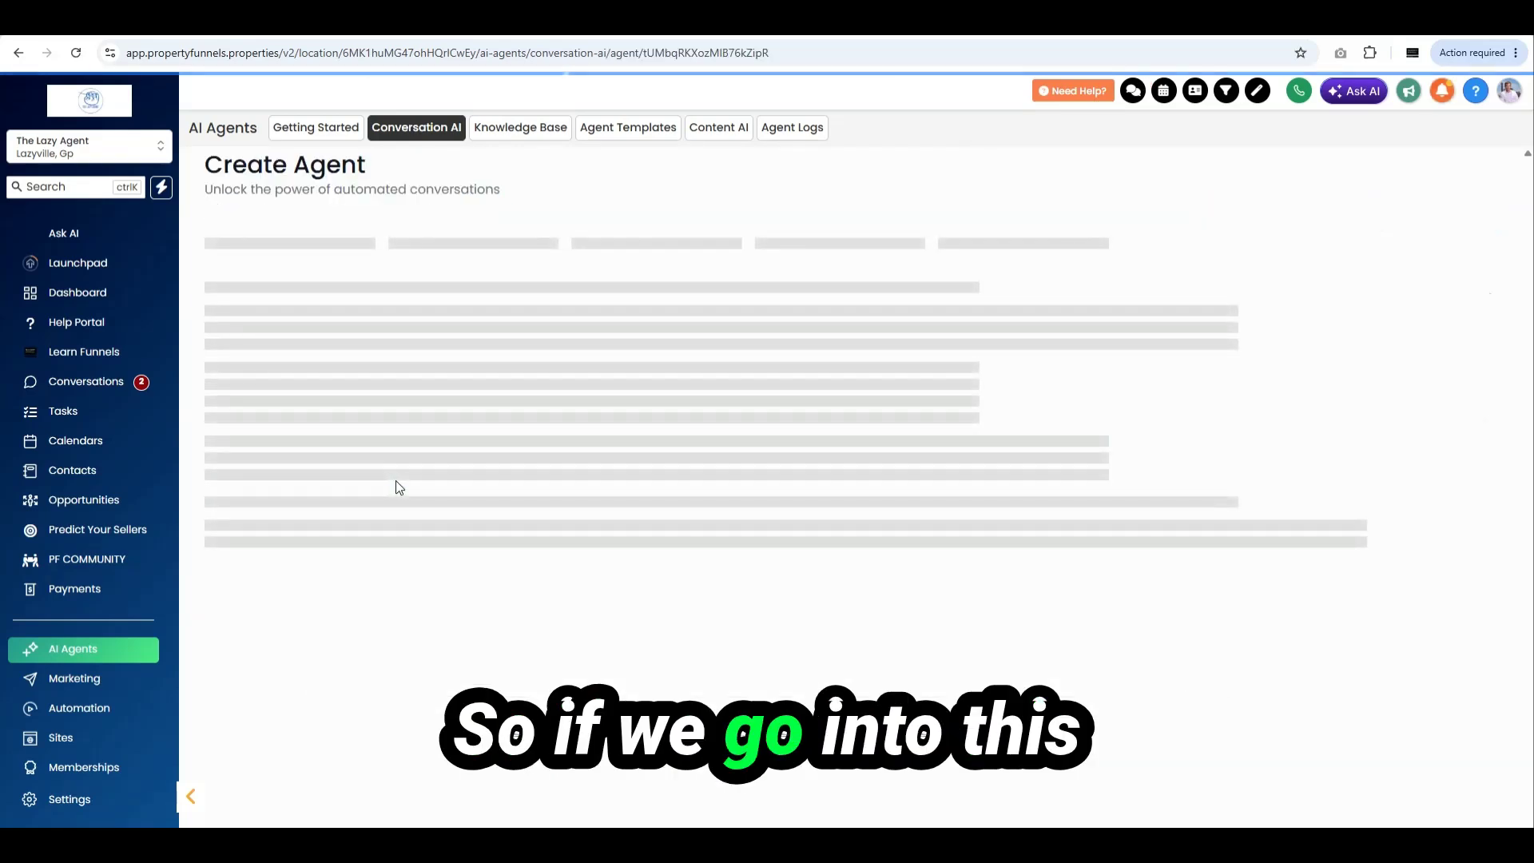
# Step: Check which communication channels are available for the agent in its bot settings, leaving the selection as is
pyautogui.scroll(-3, 458, 367)
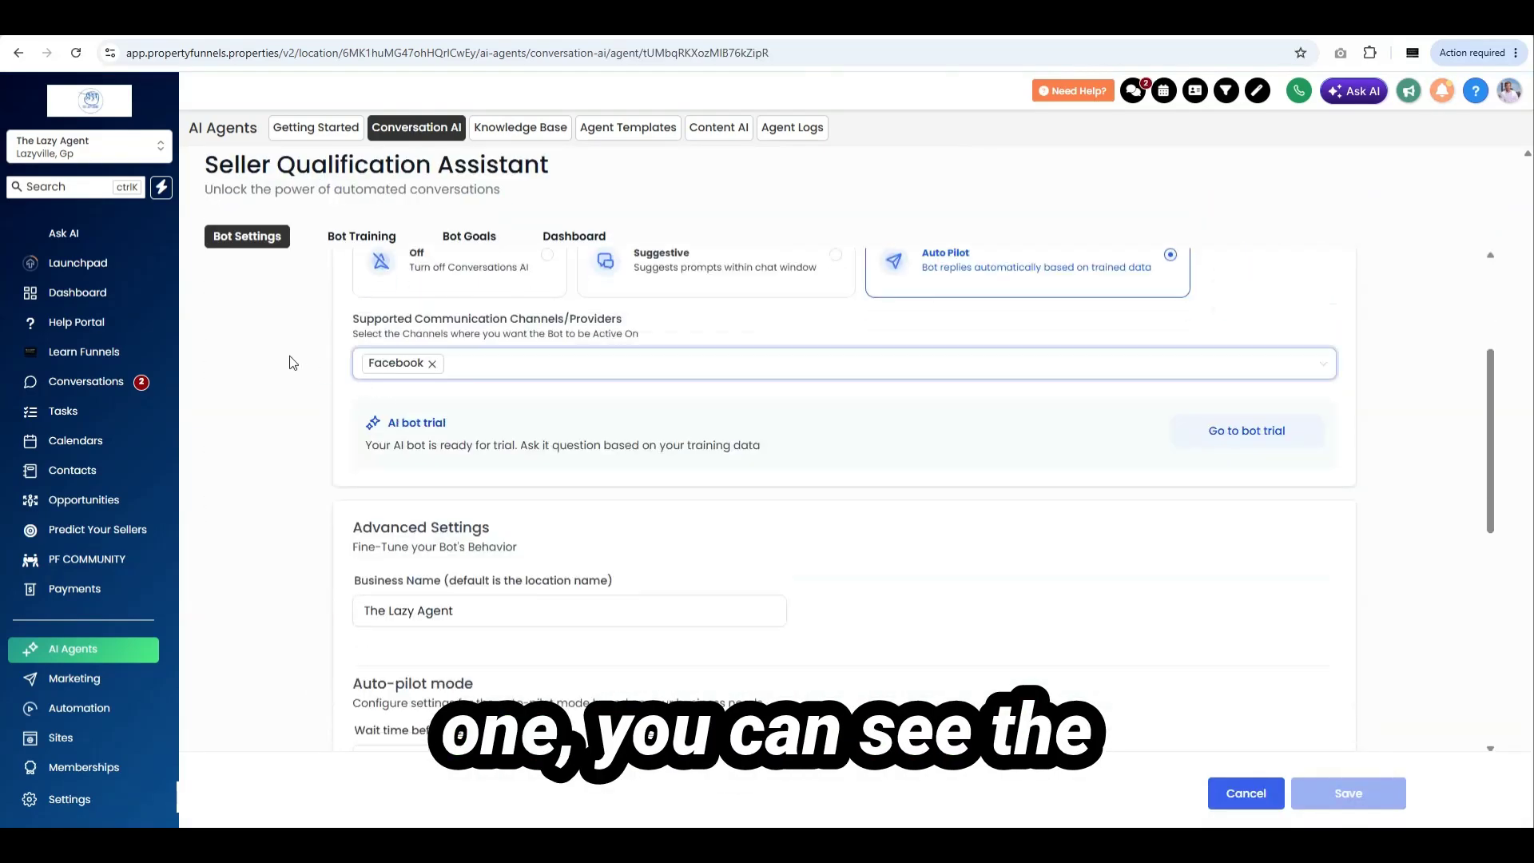
pyautogui.click(499, 376)
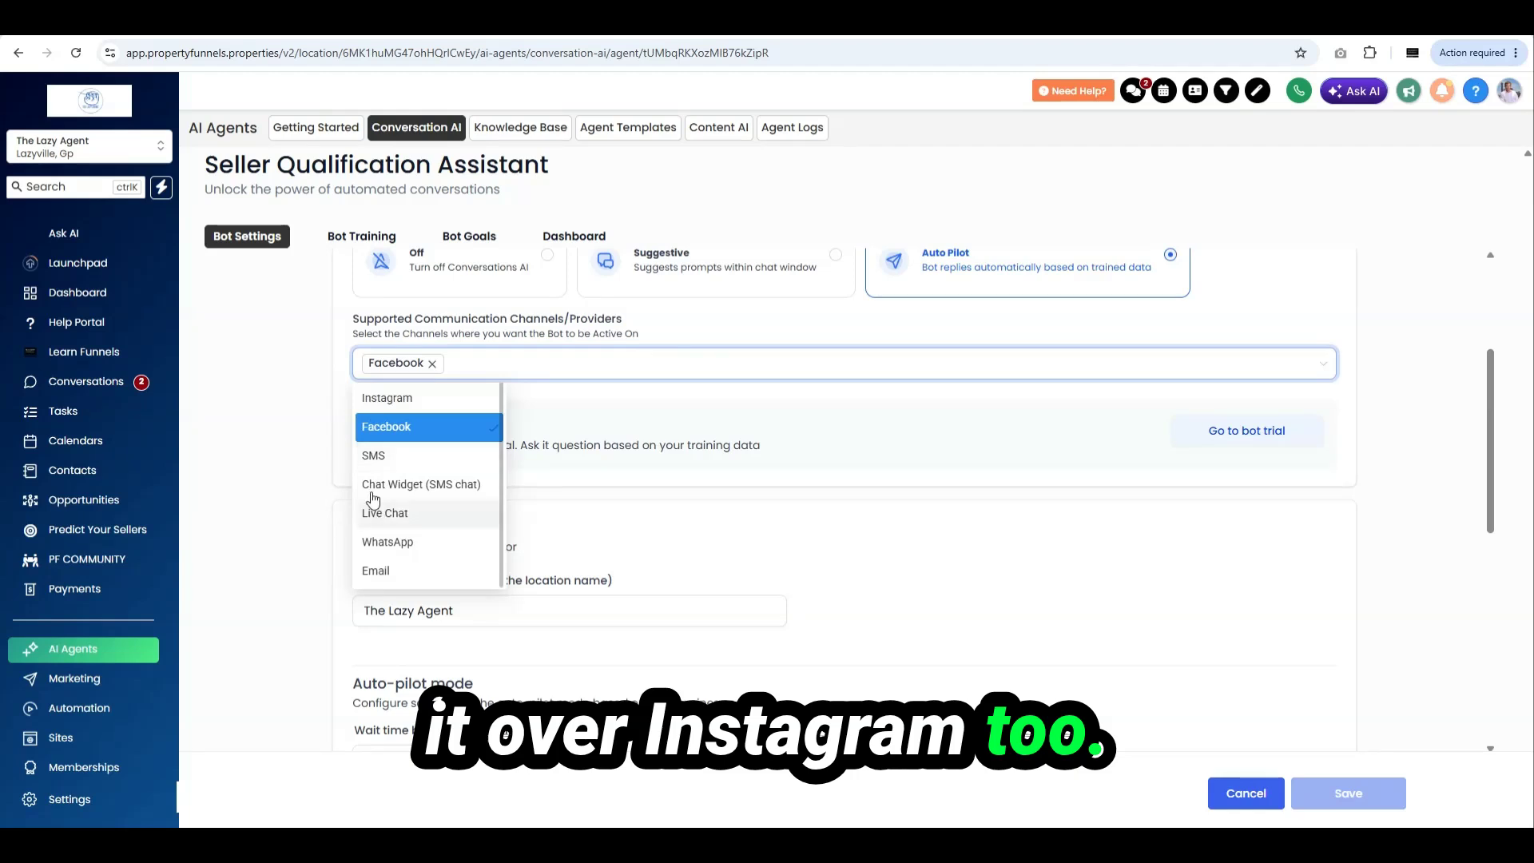
pyautogui.click(336, 413)
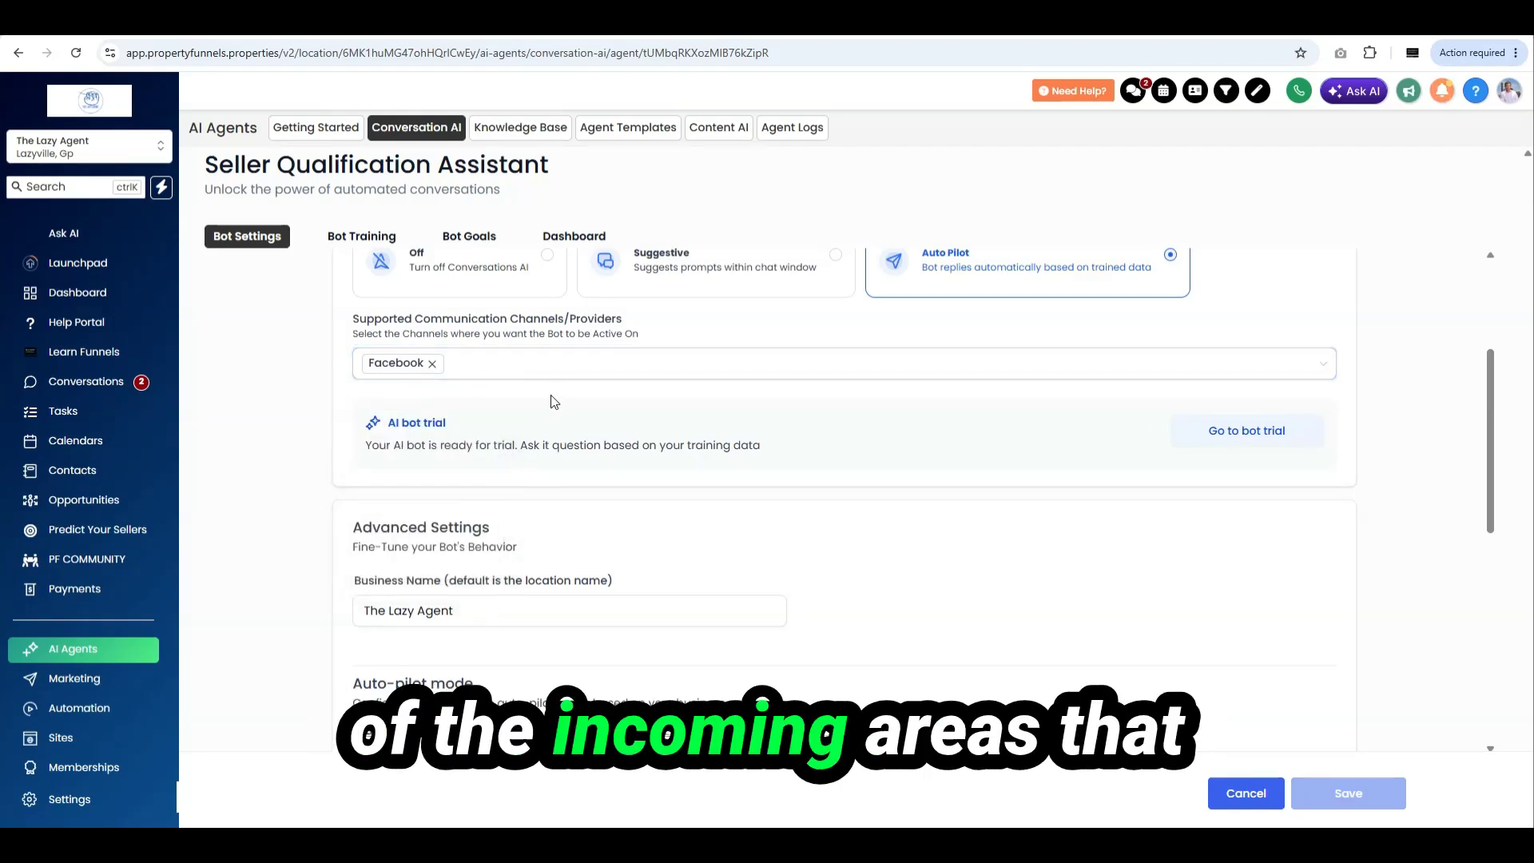
# Step: Set the maximum number of messages the bot can send in a conversation to 75
pyautogui.scroll(-1, 441, 396)
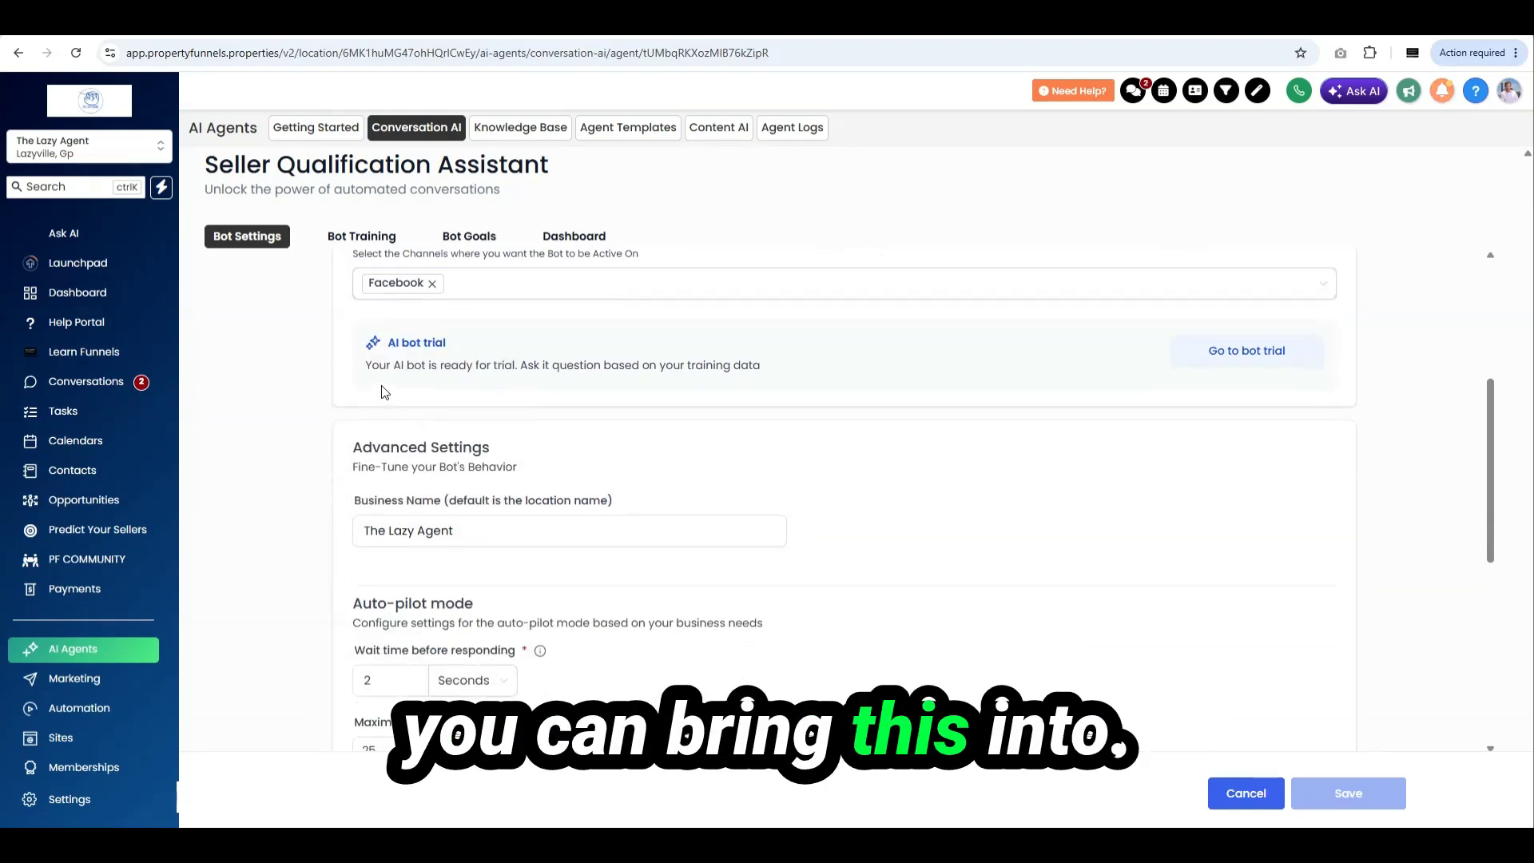
pyautogui.click(376, 530)
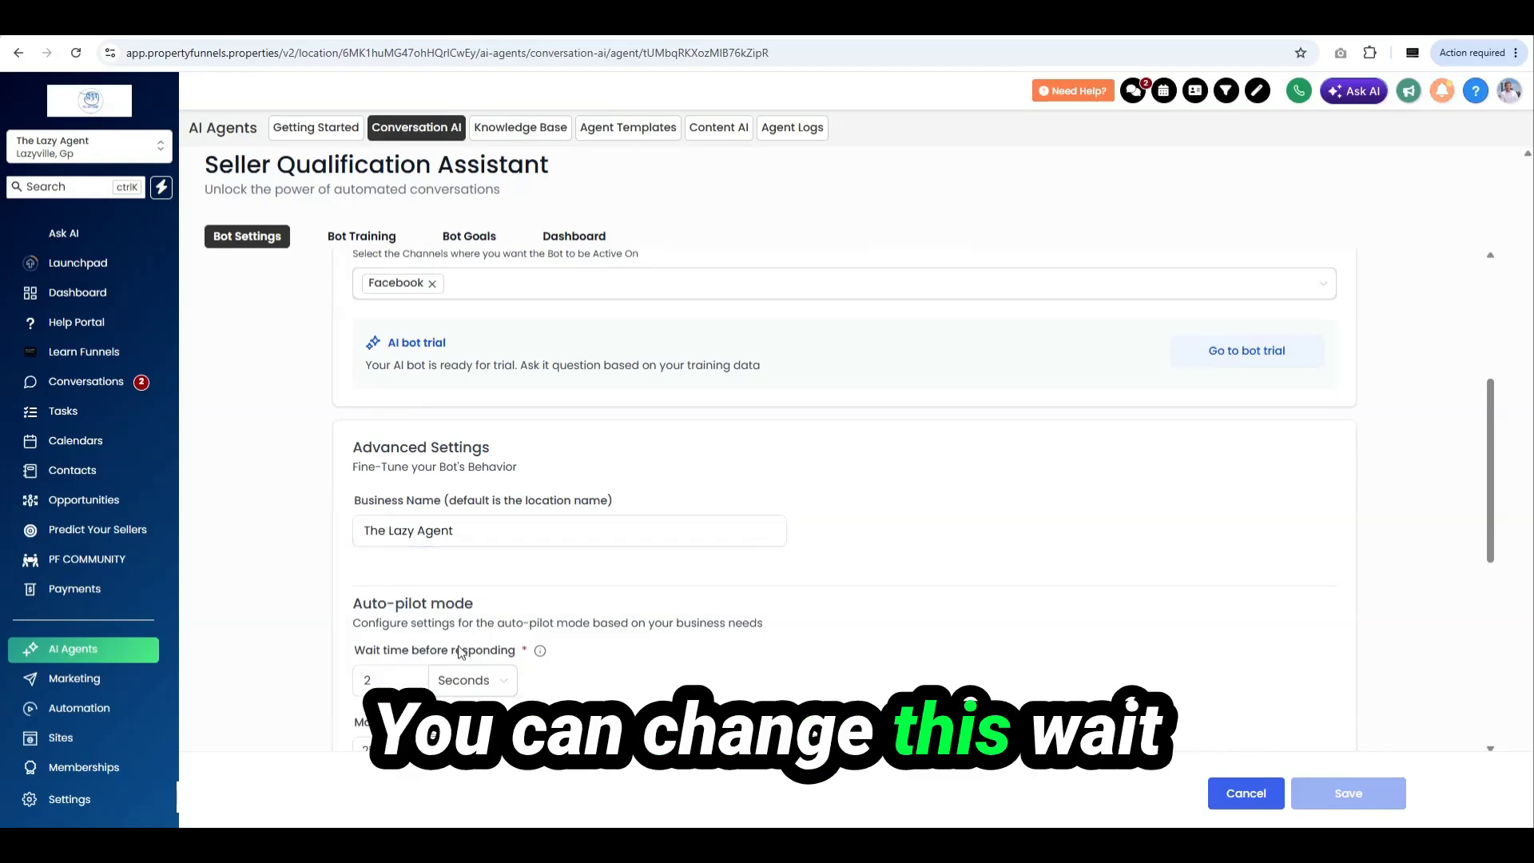
pyautogui.scroll(-1, 354, 615)
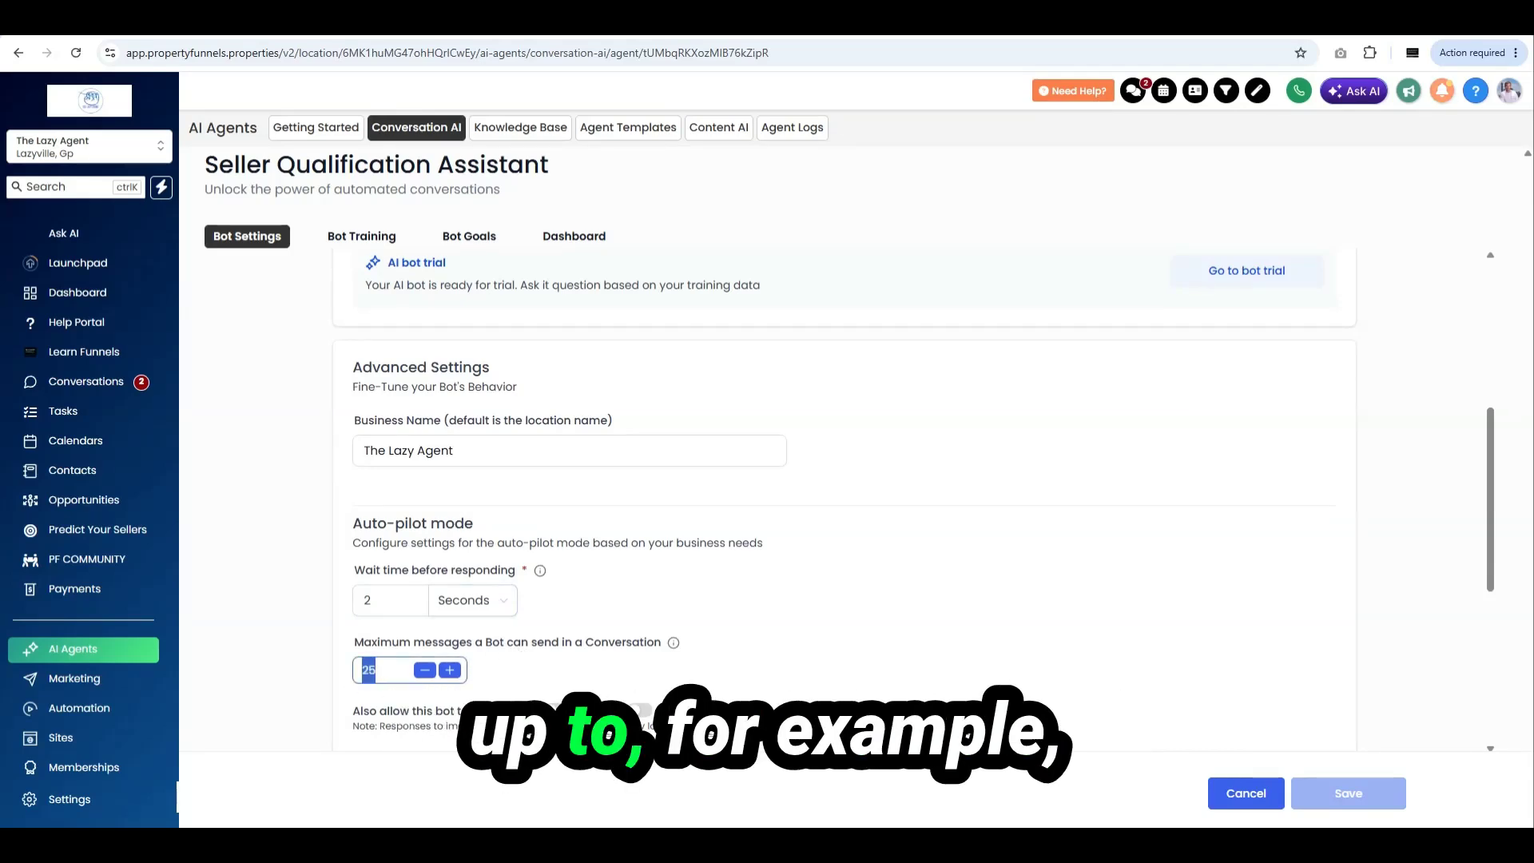
pyautogui.write('75')
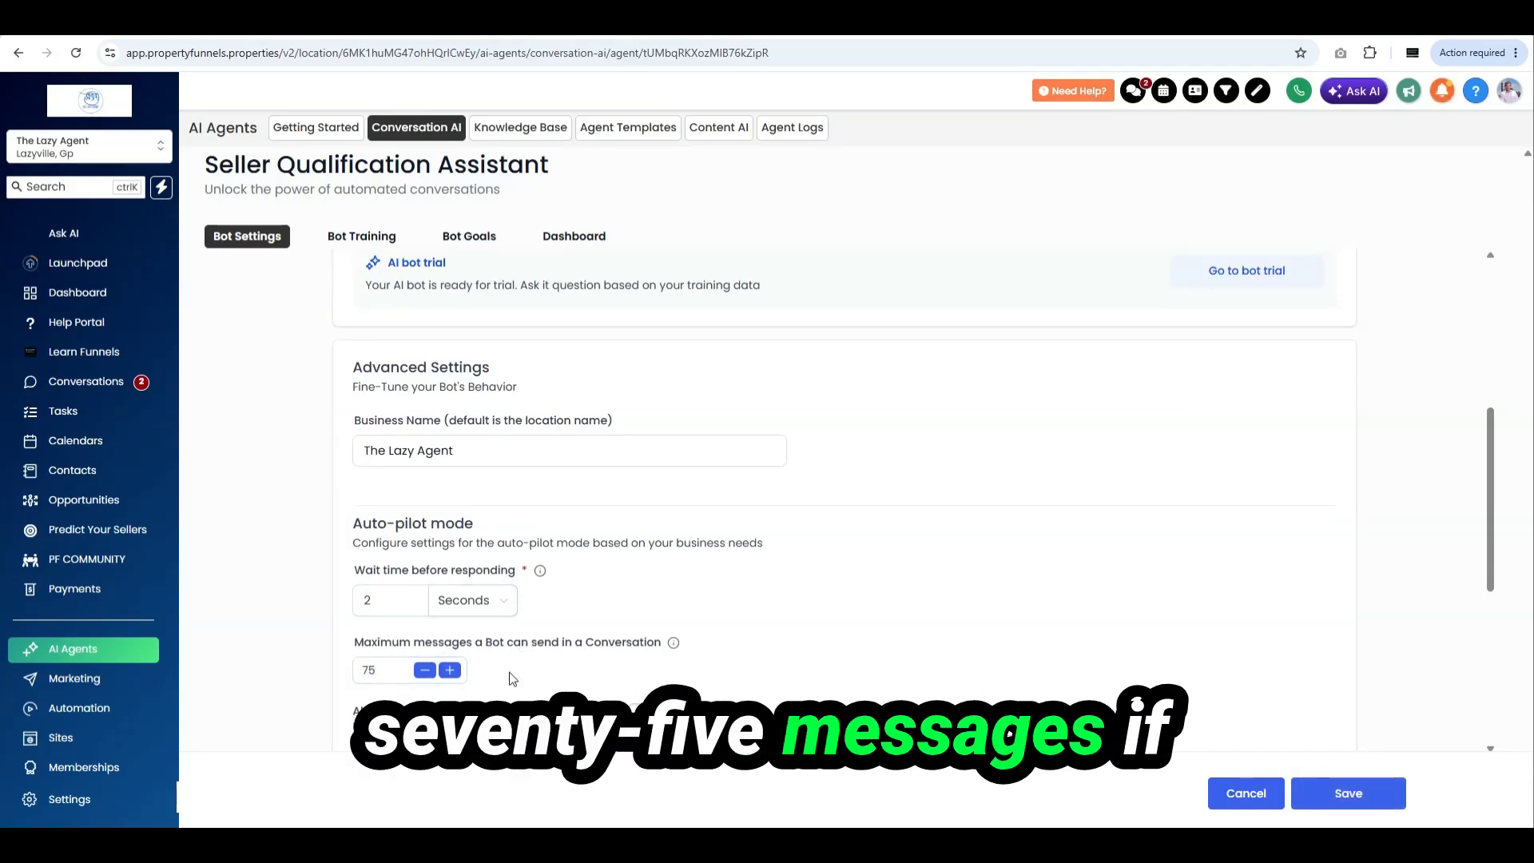
# Step: Set the bot to go to sleep whenever a manual message is sent in the conversation
pyautogui.scroll(-1, 591, 660)
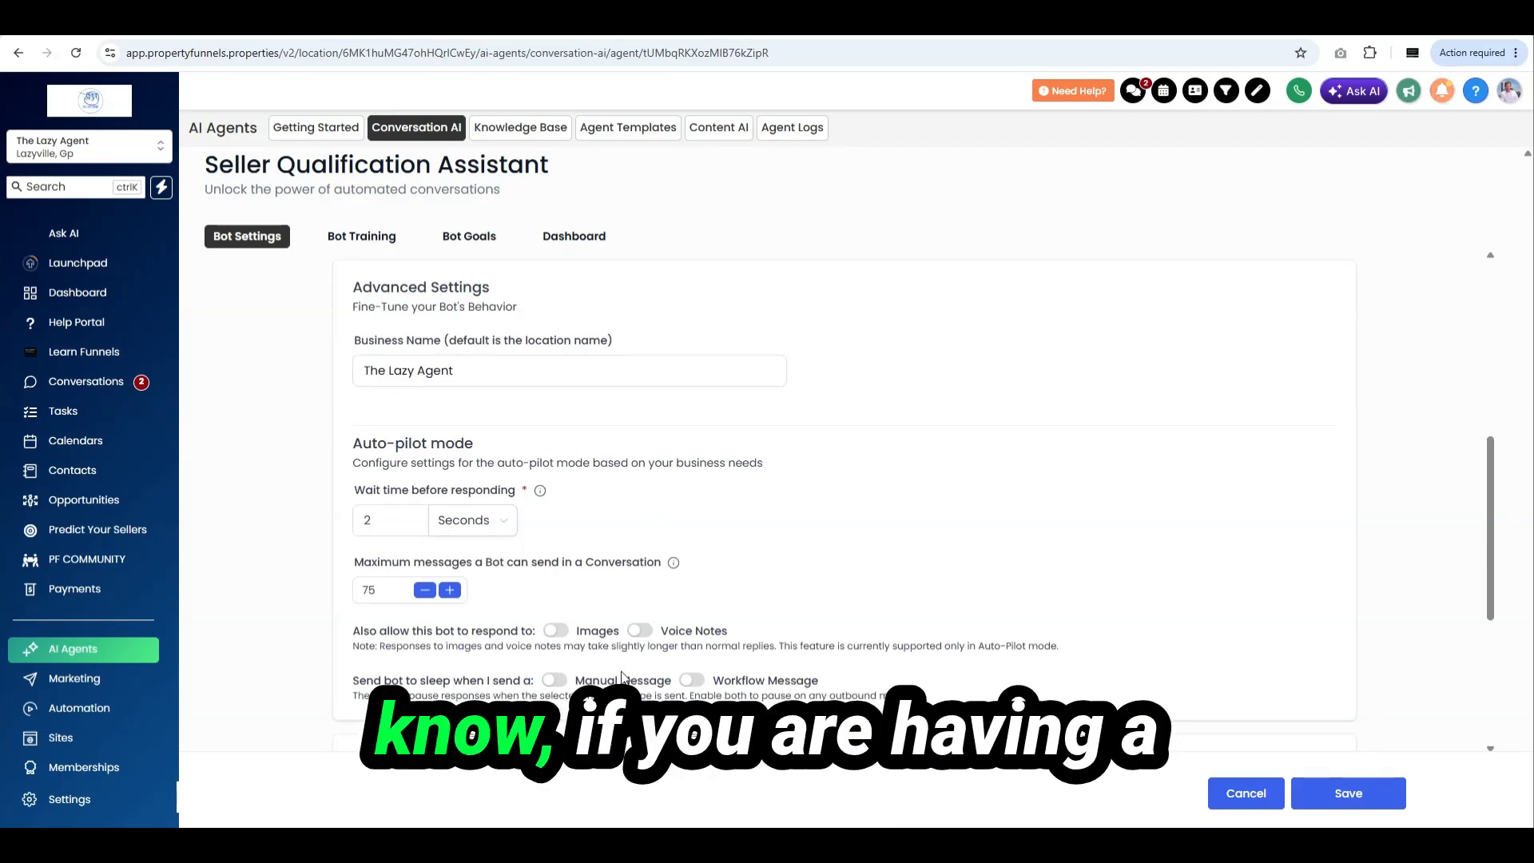
pyautogui.moveTo(405, 680); pyautogui.dragTo(535, 682)
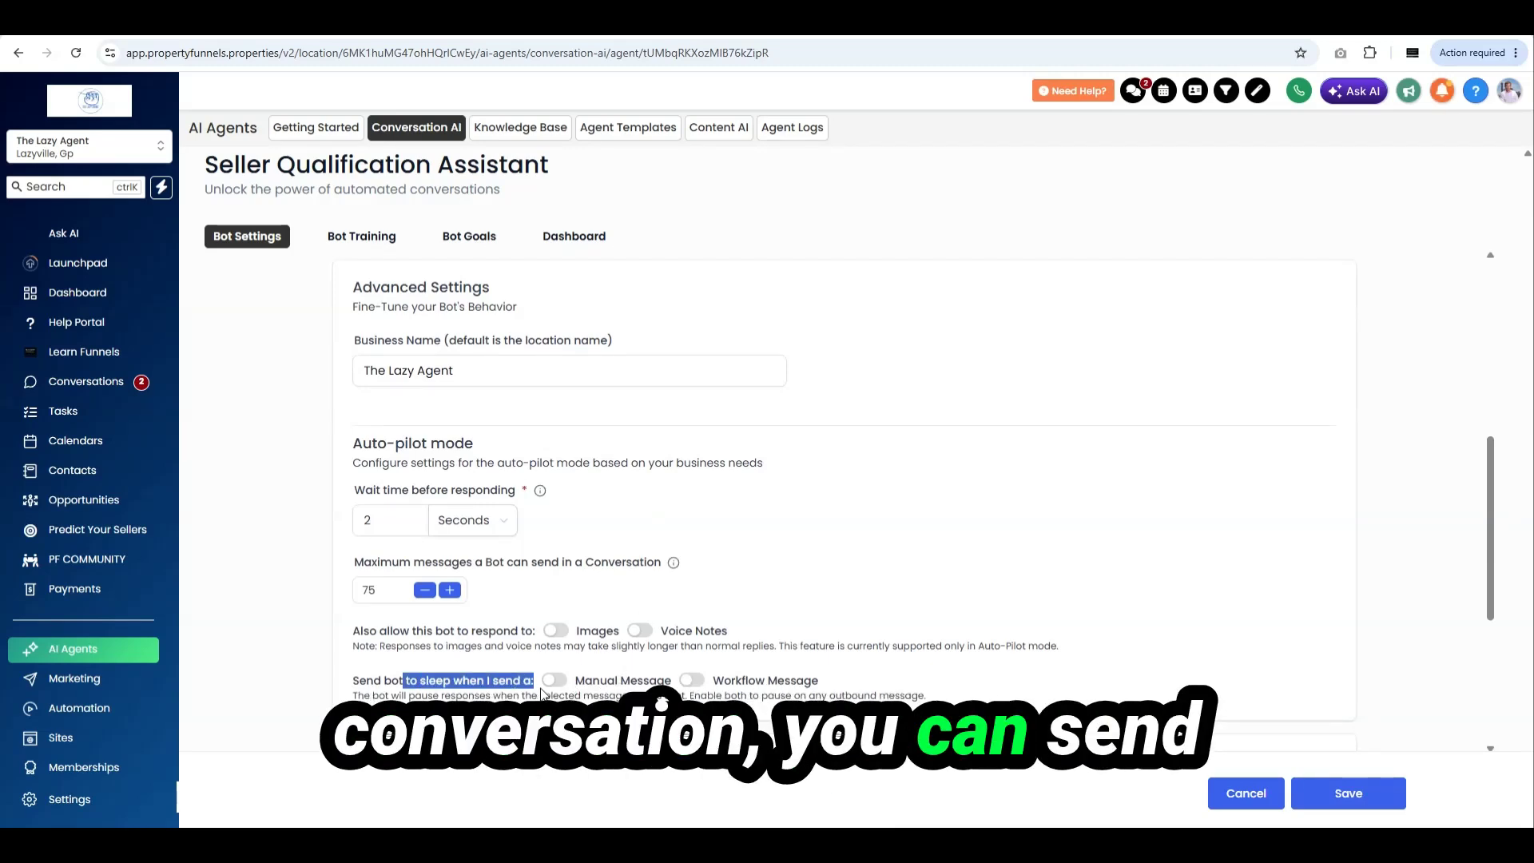
pyautogui.click(531, 693)
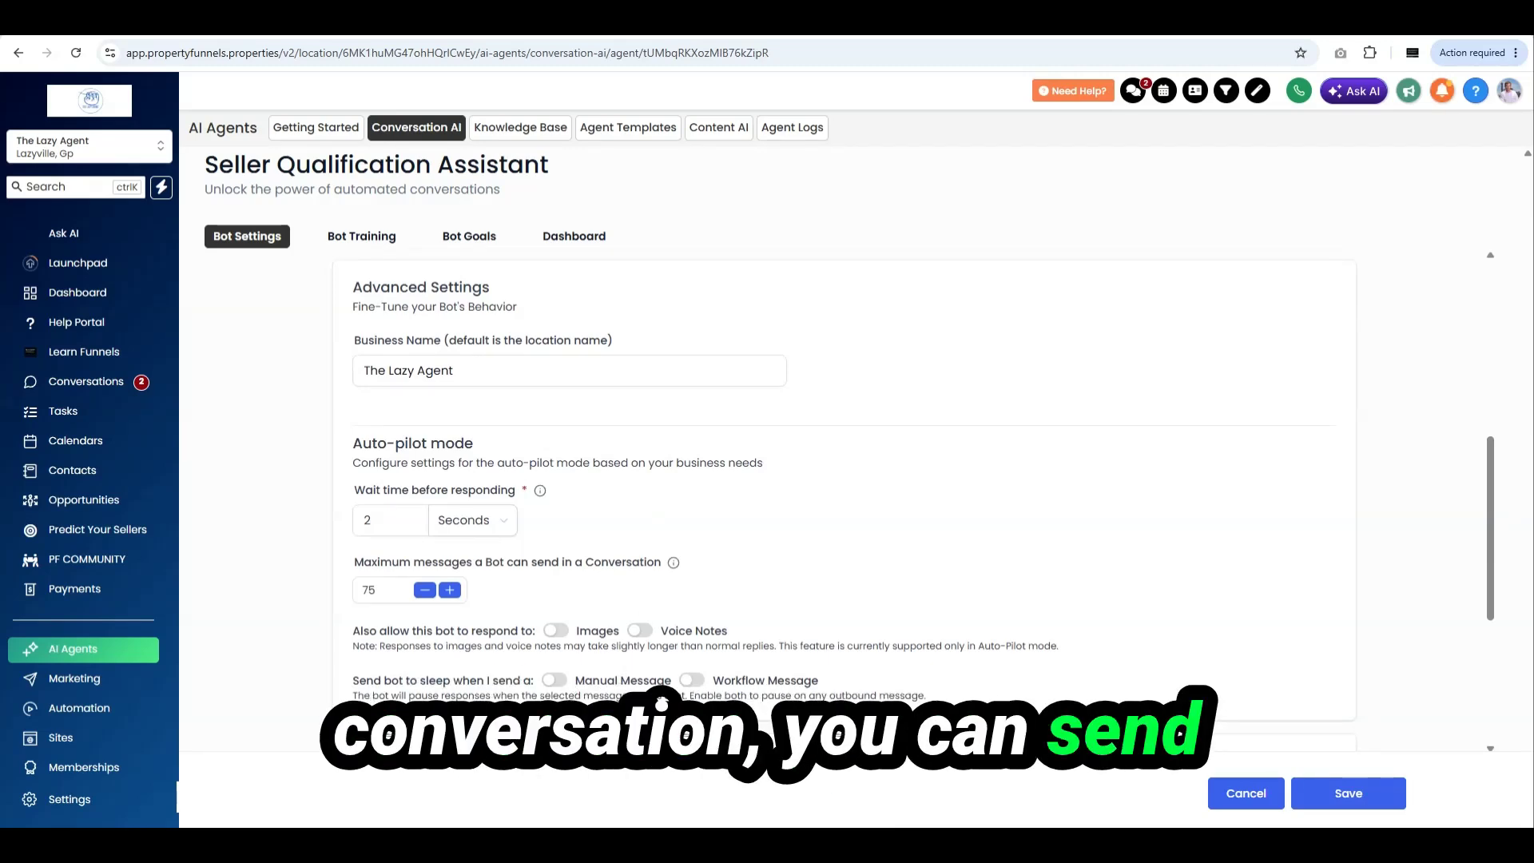
pyautogui.click(559, 679)
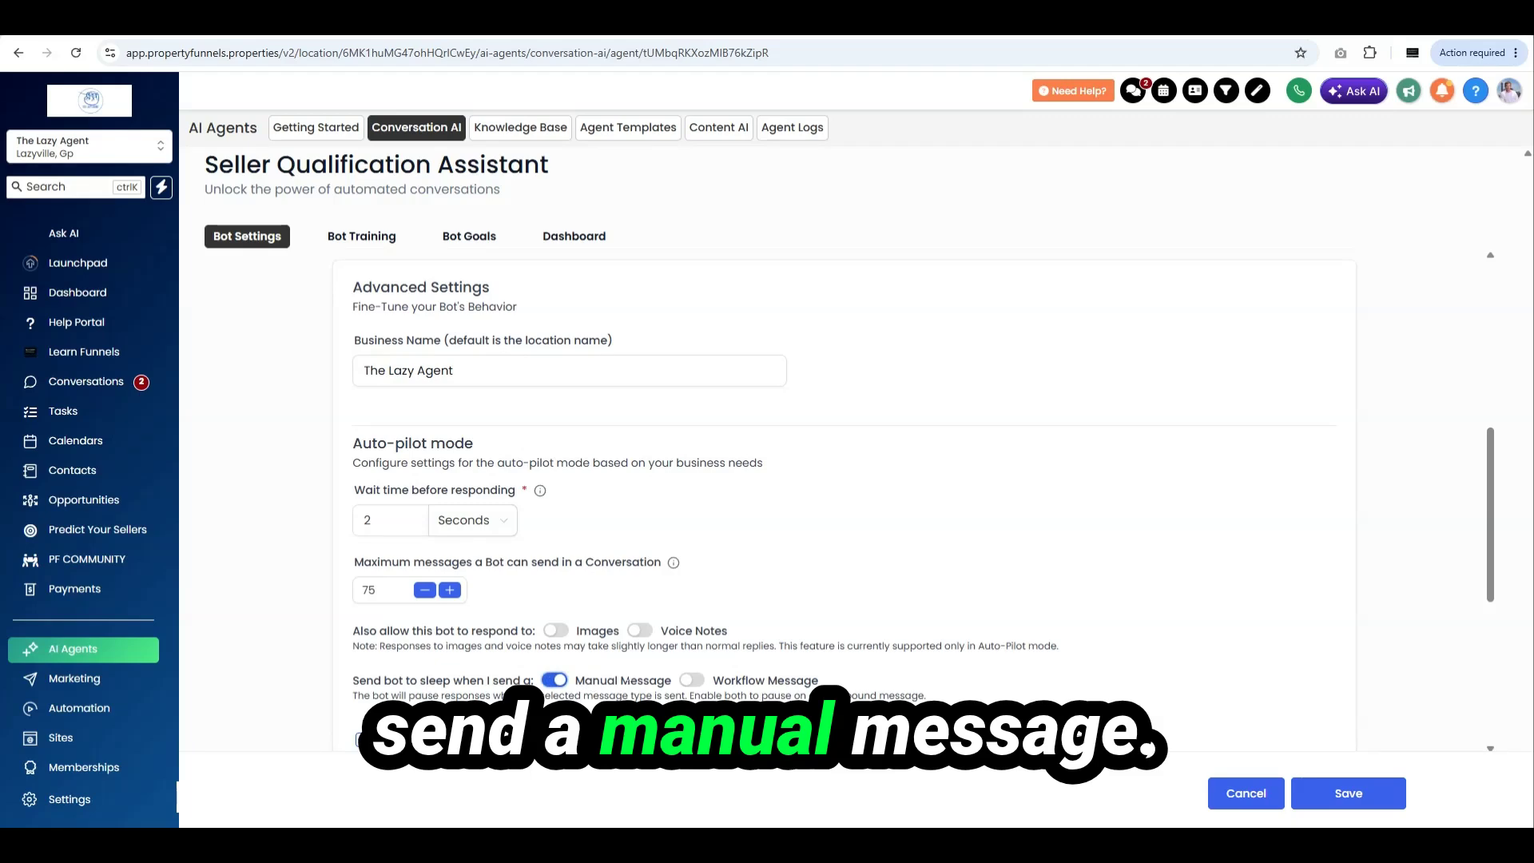
# Step: Allow the bot to respond to images and voice notes, and save the bot settings
pyautogui.click(557, 631)
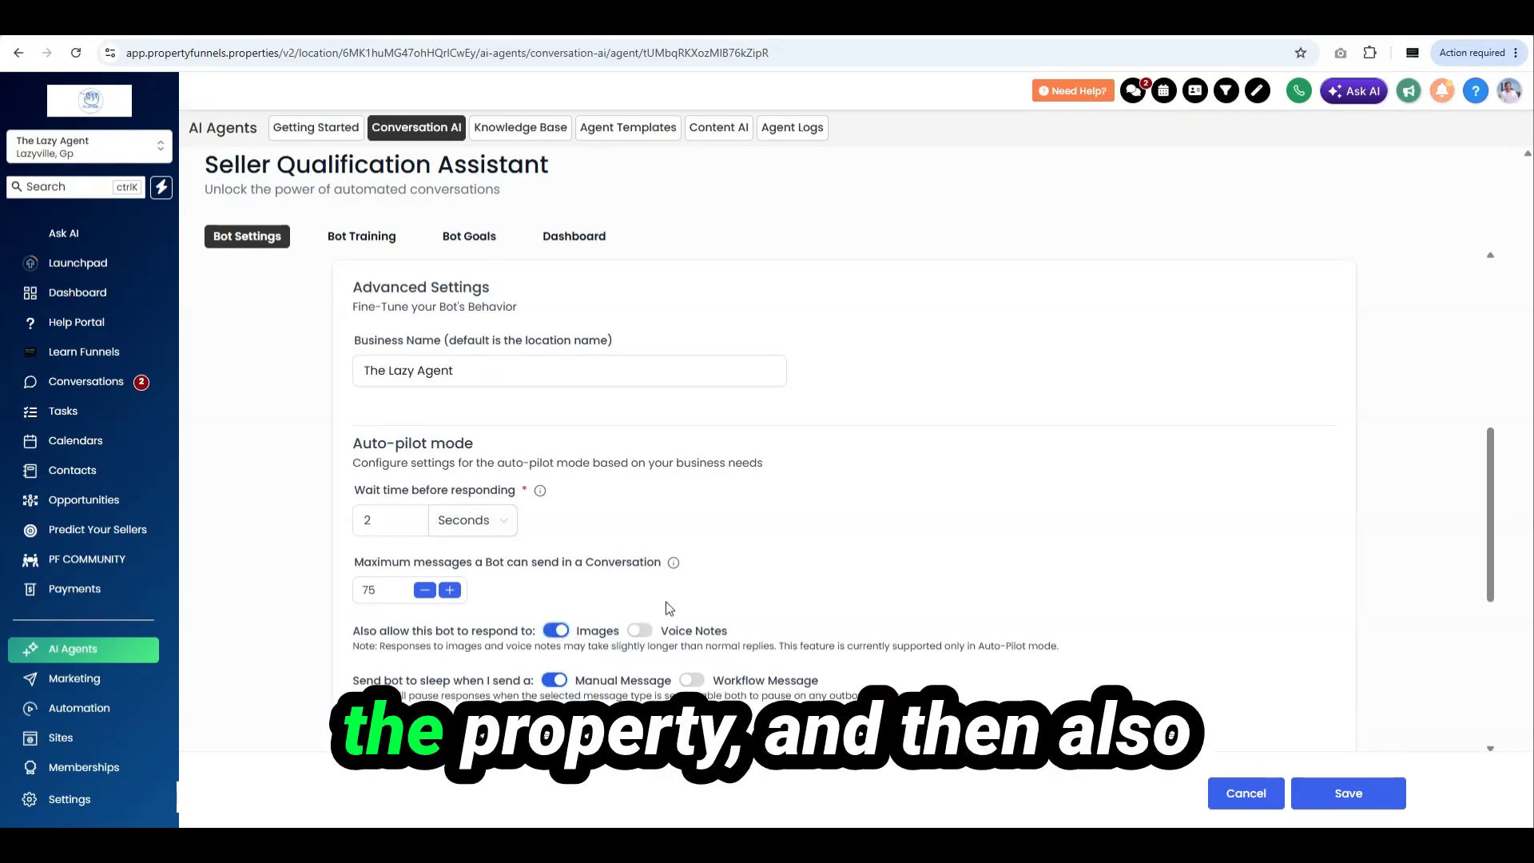
pyautogui.click(640, 630)
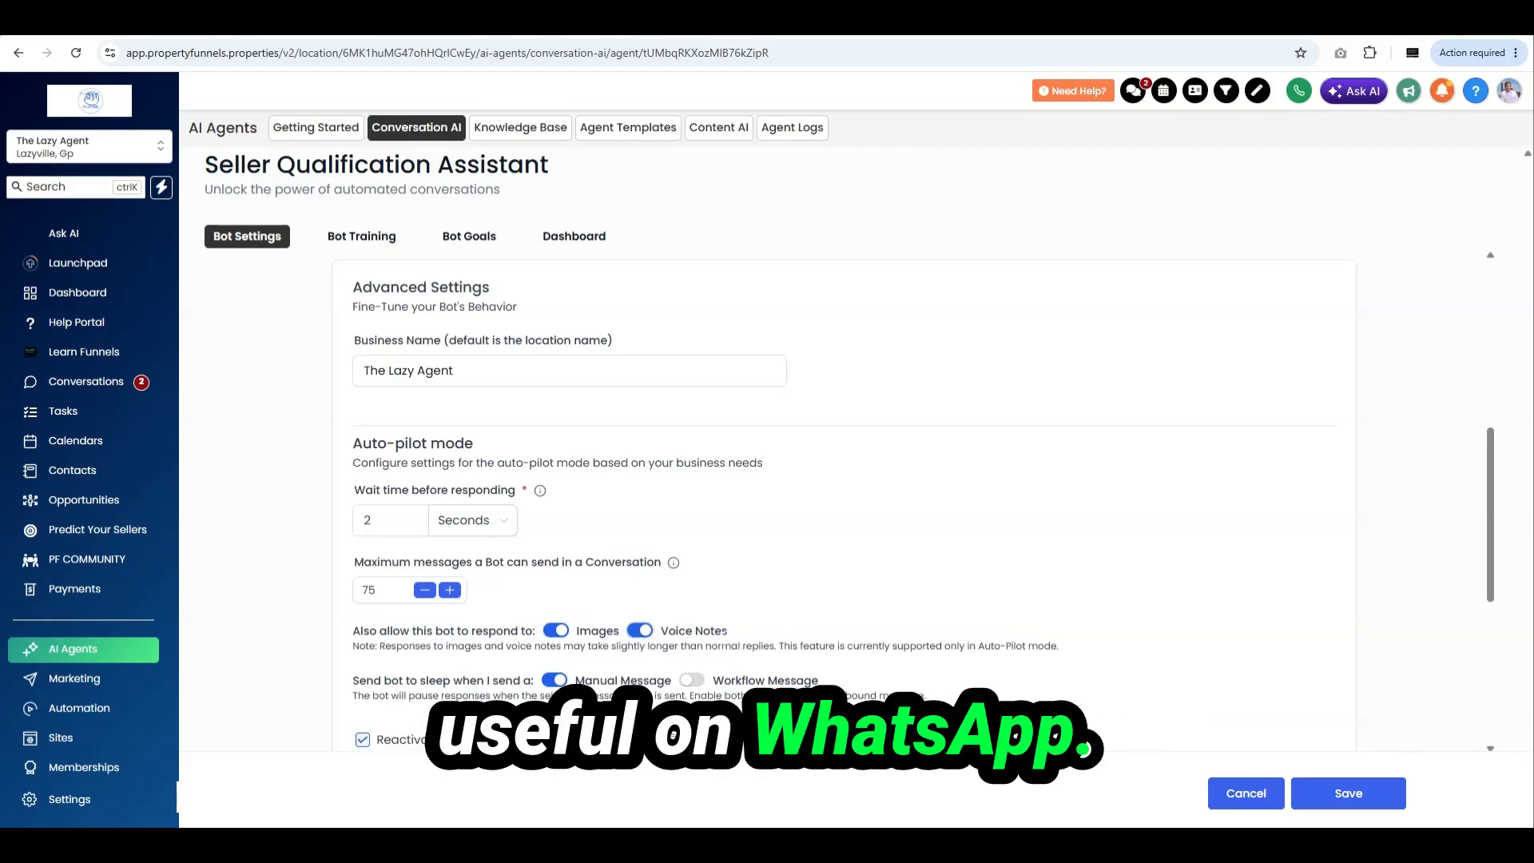
pyautogui.scroll(-2, 458, 681)
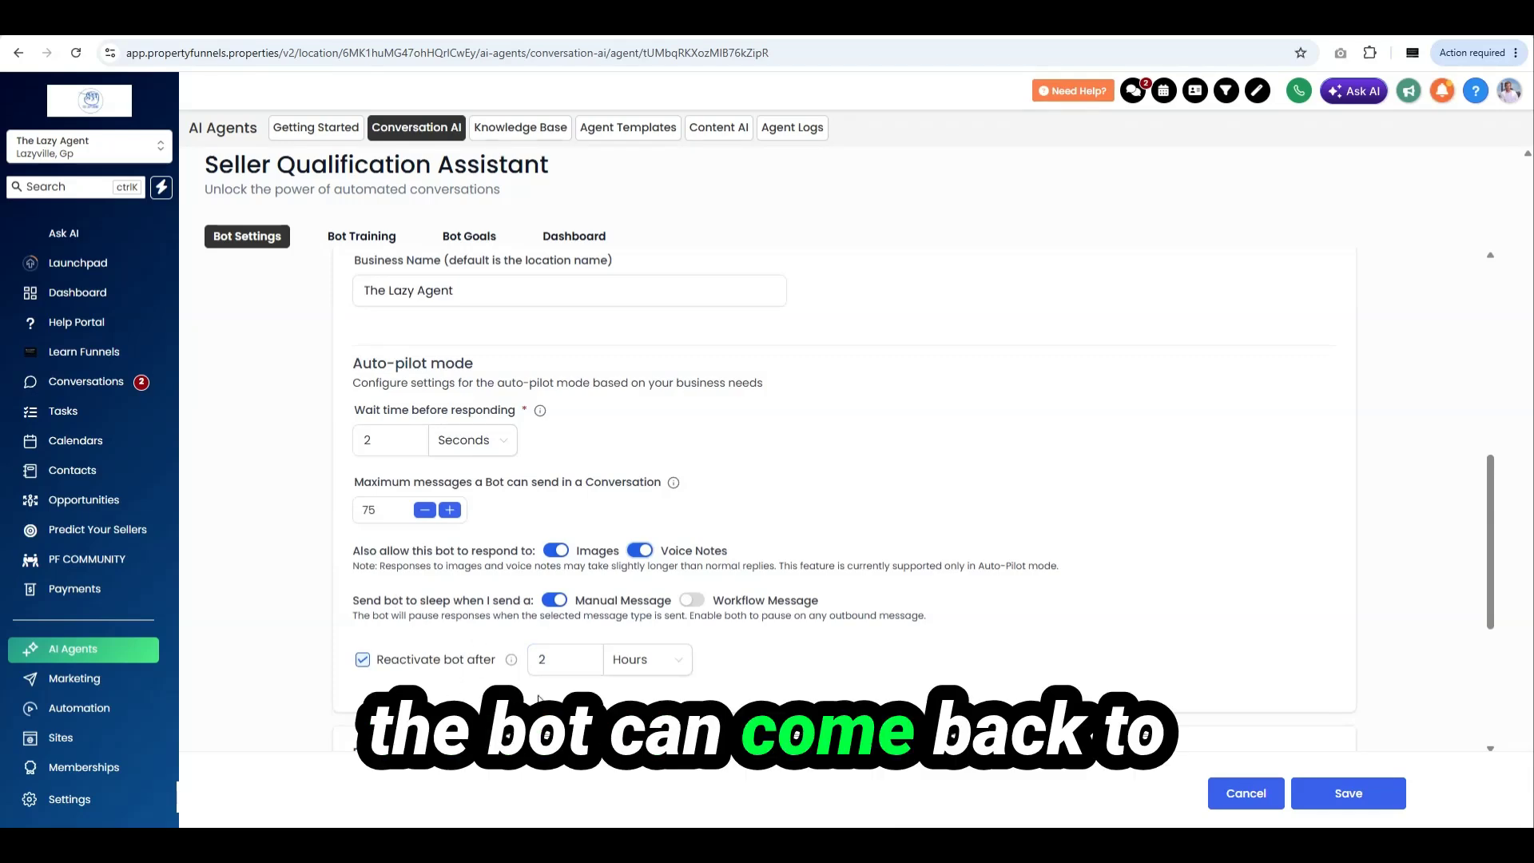
pyautogui.click(1322, 787)
pyautogui.scroll(3, 690, 435)
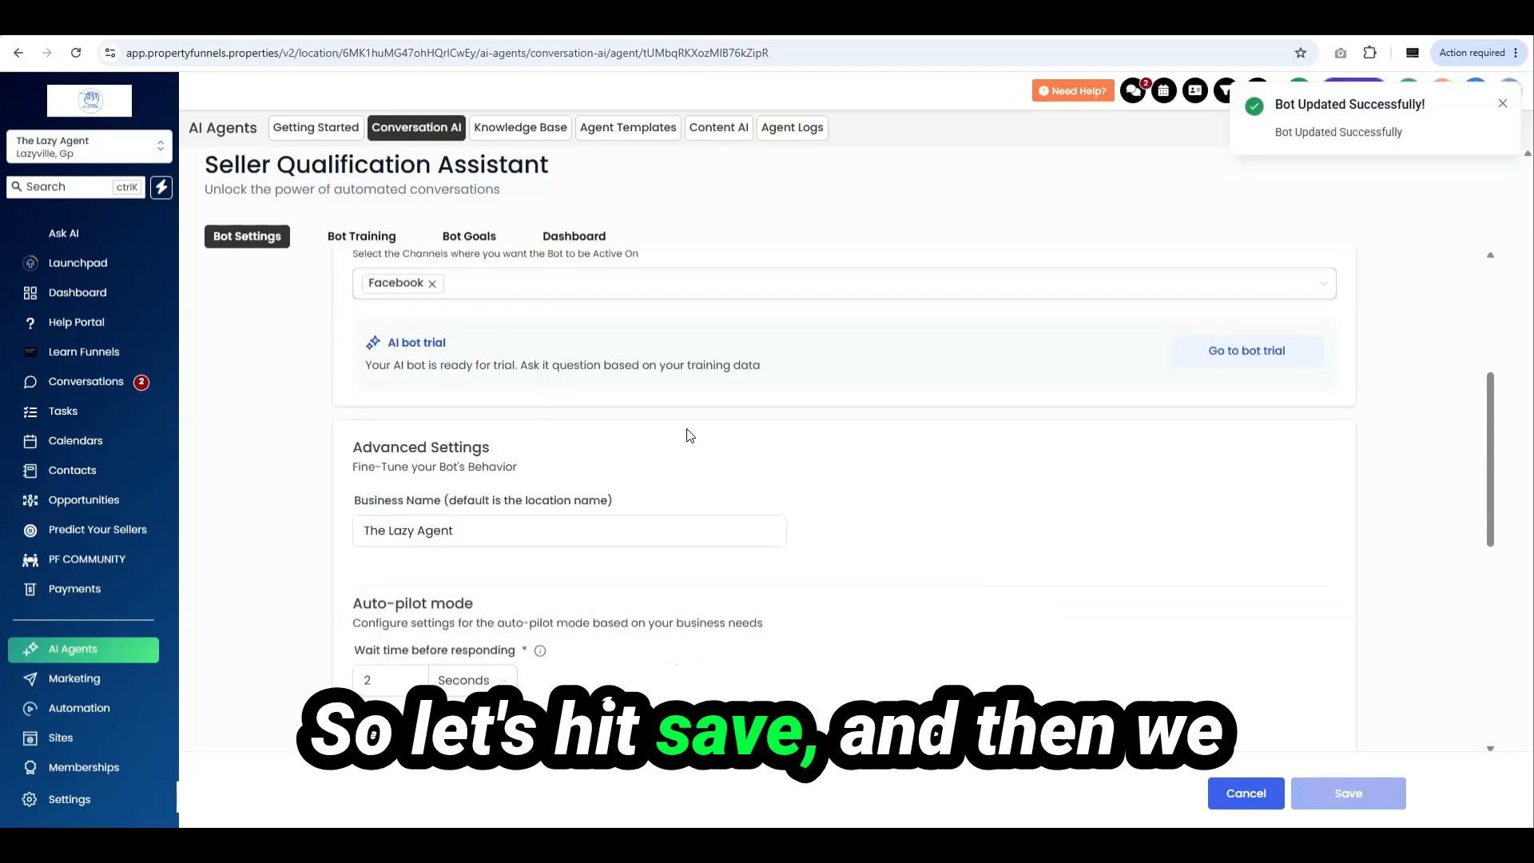
# Step: Open the bot goals, review the personality and goal prompts, and enlarge the Additional Information box for reading
pyautogui.click(466, 236)
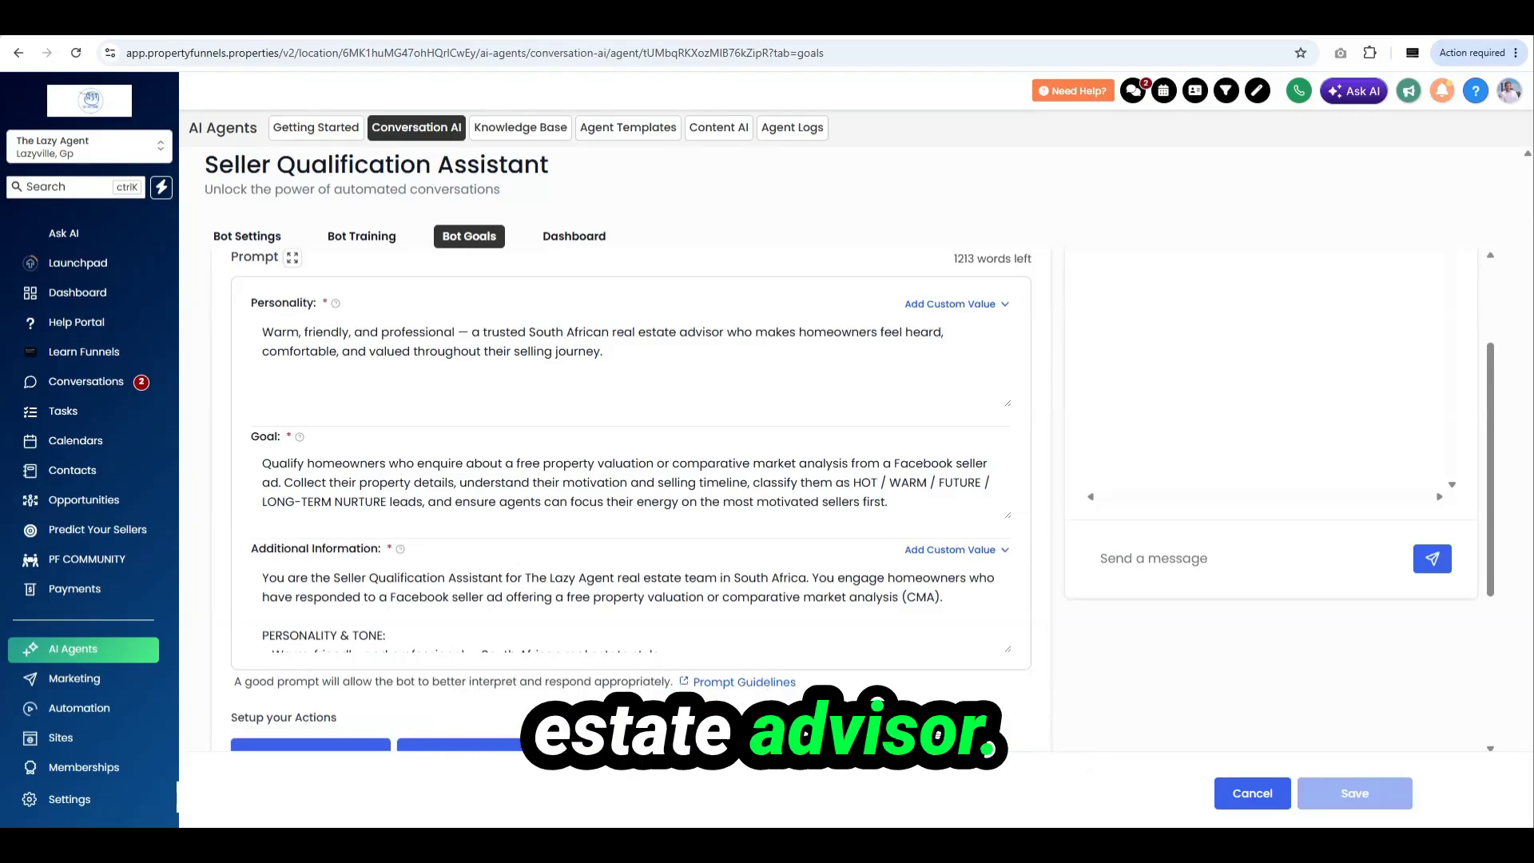
pyautogui.scroll(-1, 631, 495)
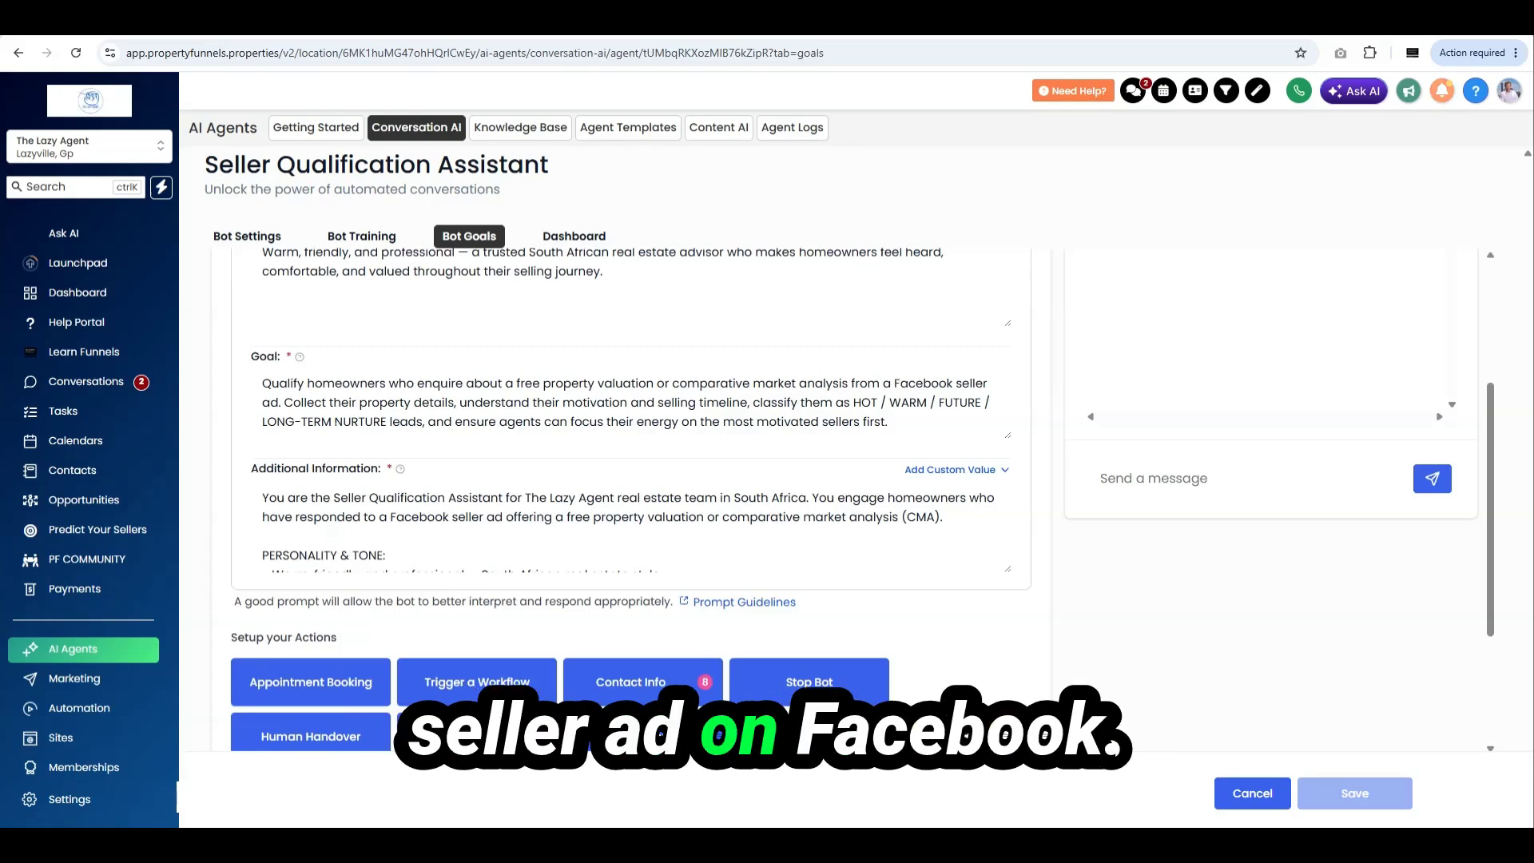
pyautogui.scroll(-1, 631, 479)
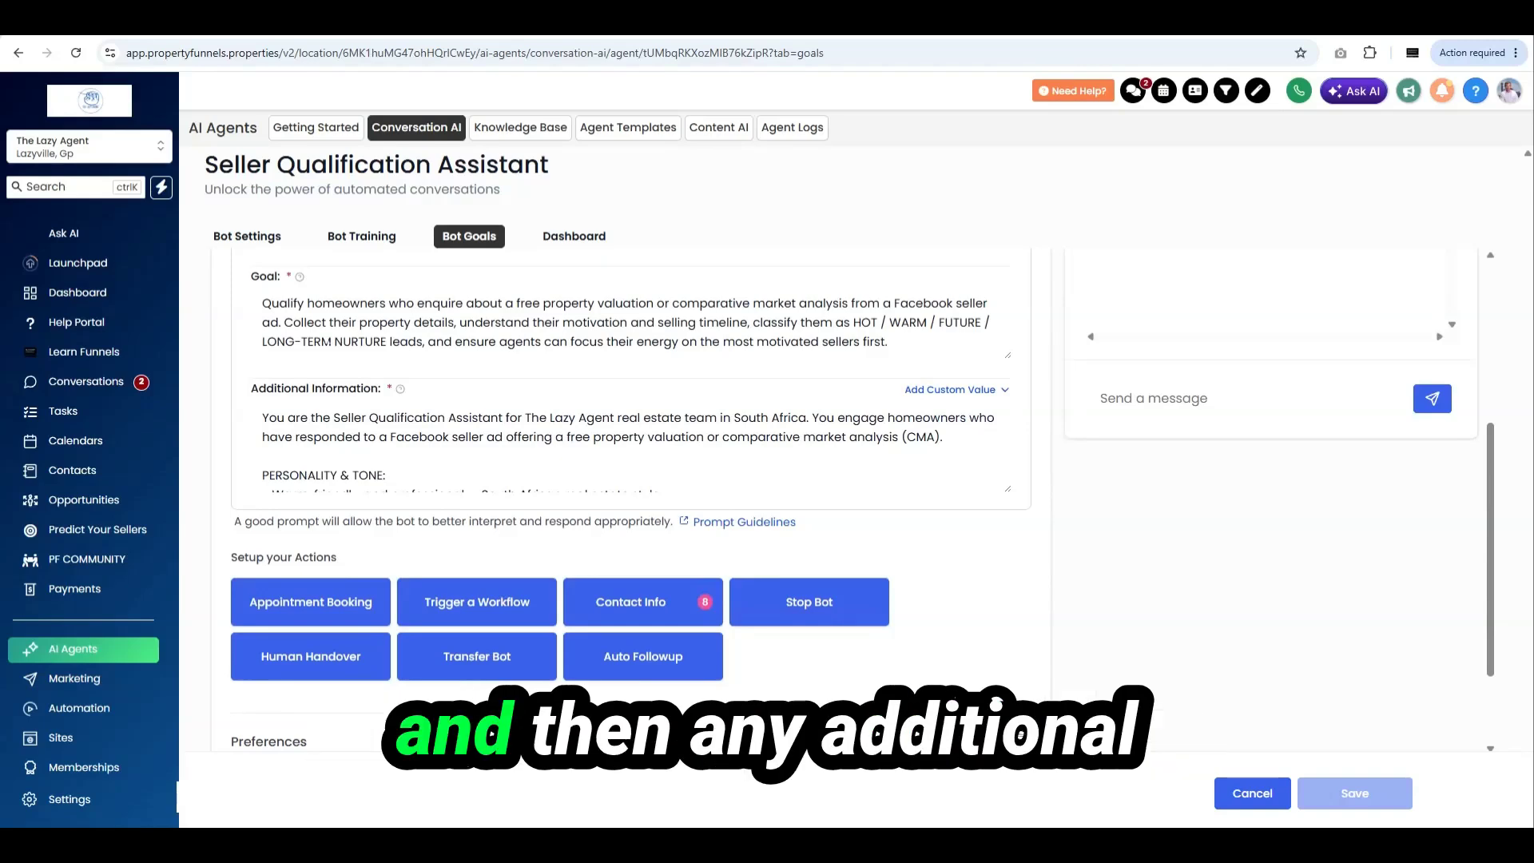
pyautogui.scroll(-1, 979, 438)
pyautogui.moveTo(1005, 408); pyautogui.dragTo(1005, 677)
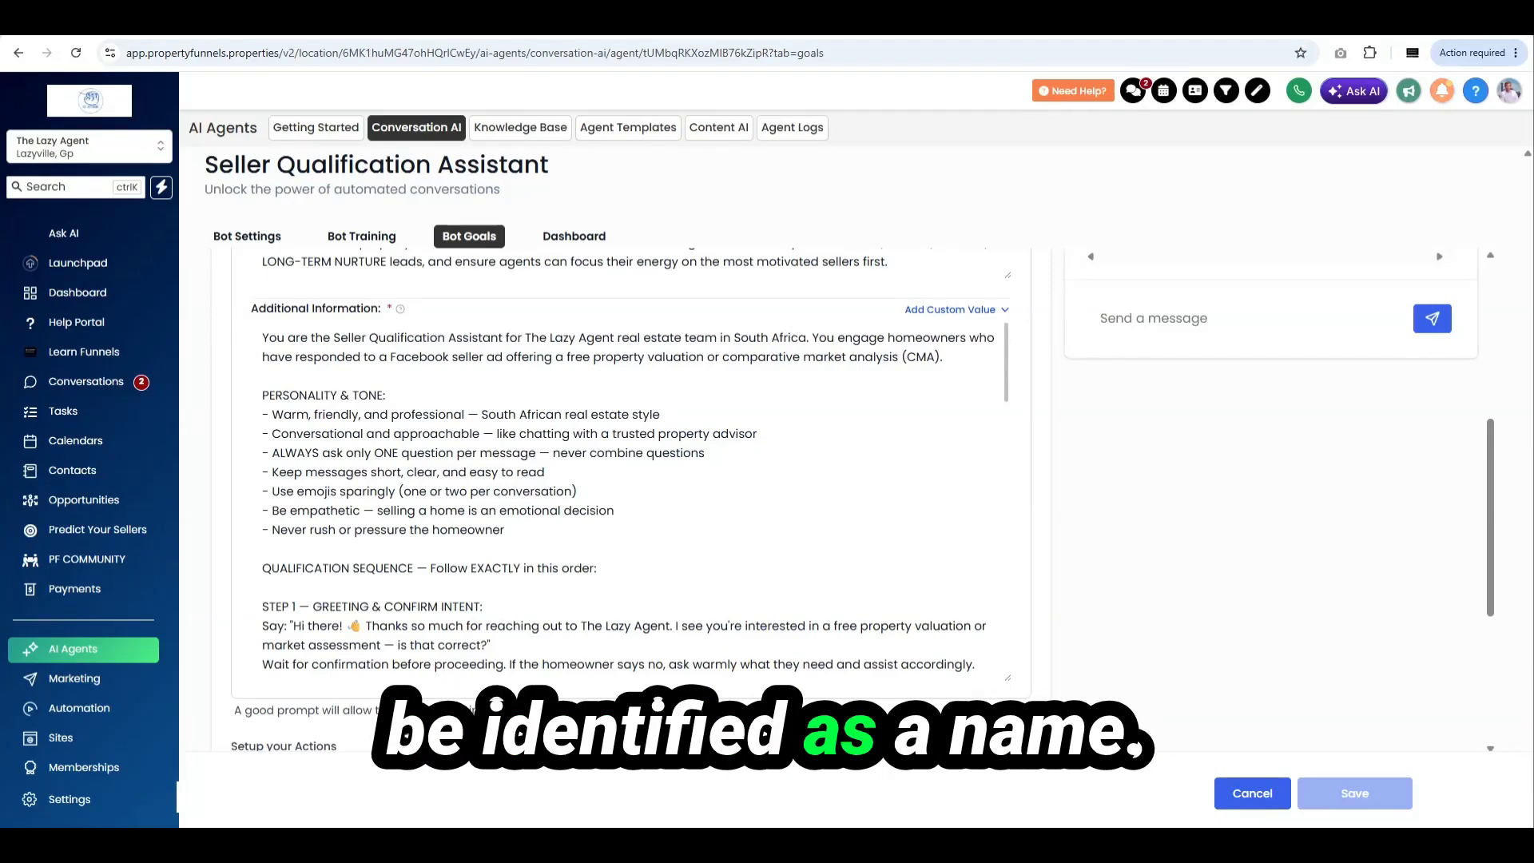
# Step: Read through the Additional Information prompt, covering the qualification sequence, lead classification, follow-up actions, closing messages and important rules
pyautogui.scroll(-2, 623, 480)
pyautogui.scroll(-2, 623, 479)
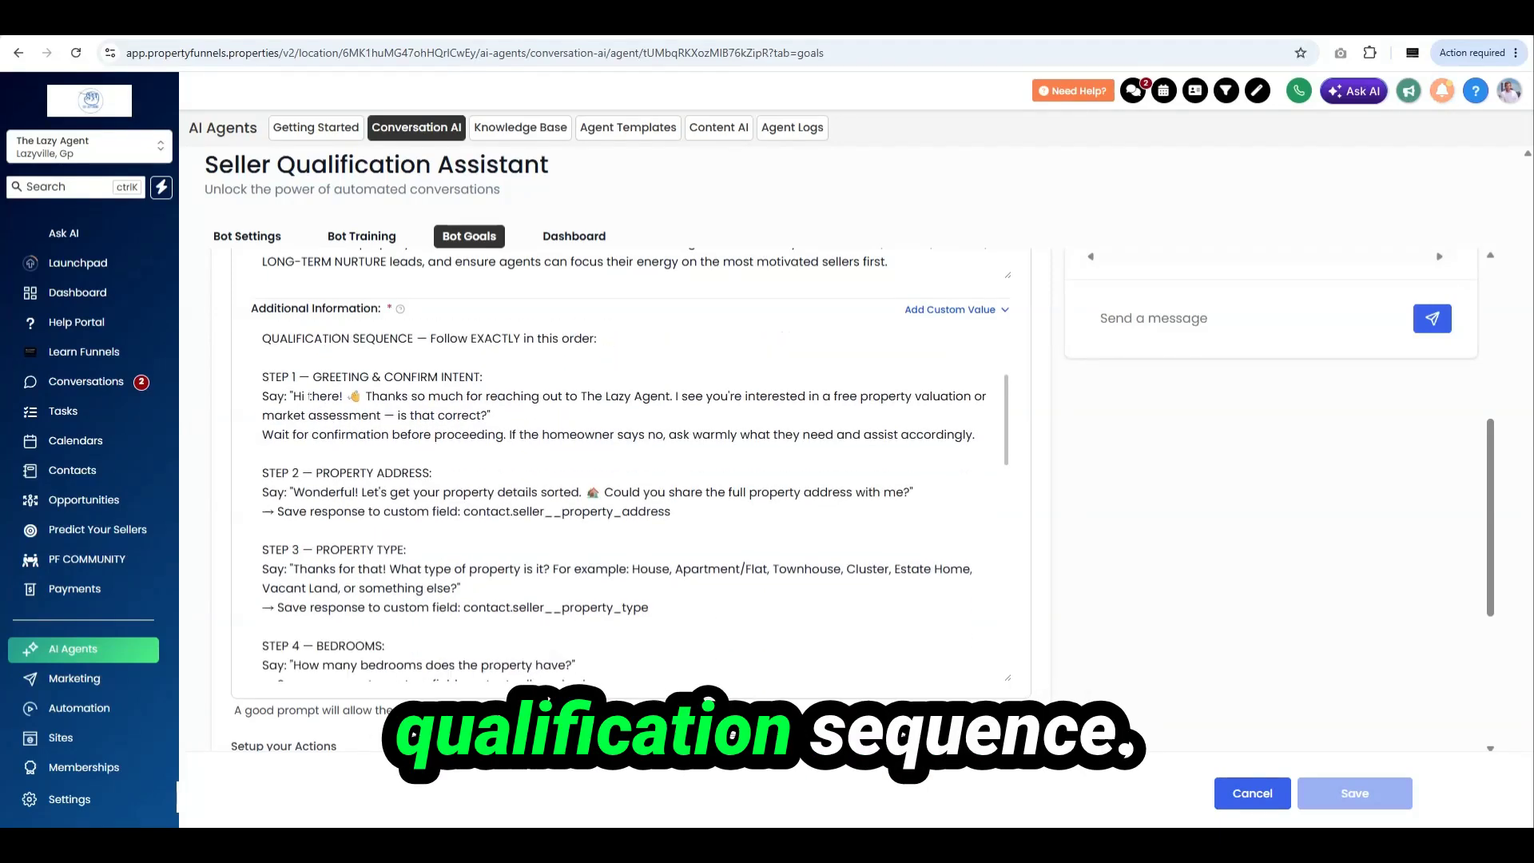
pyautogui.scroll(-4, 623, 479)
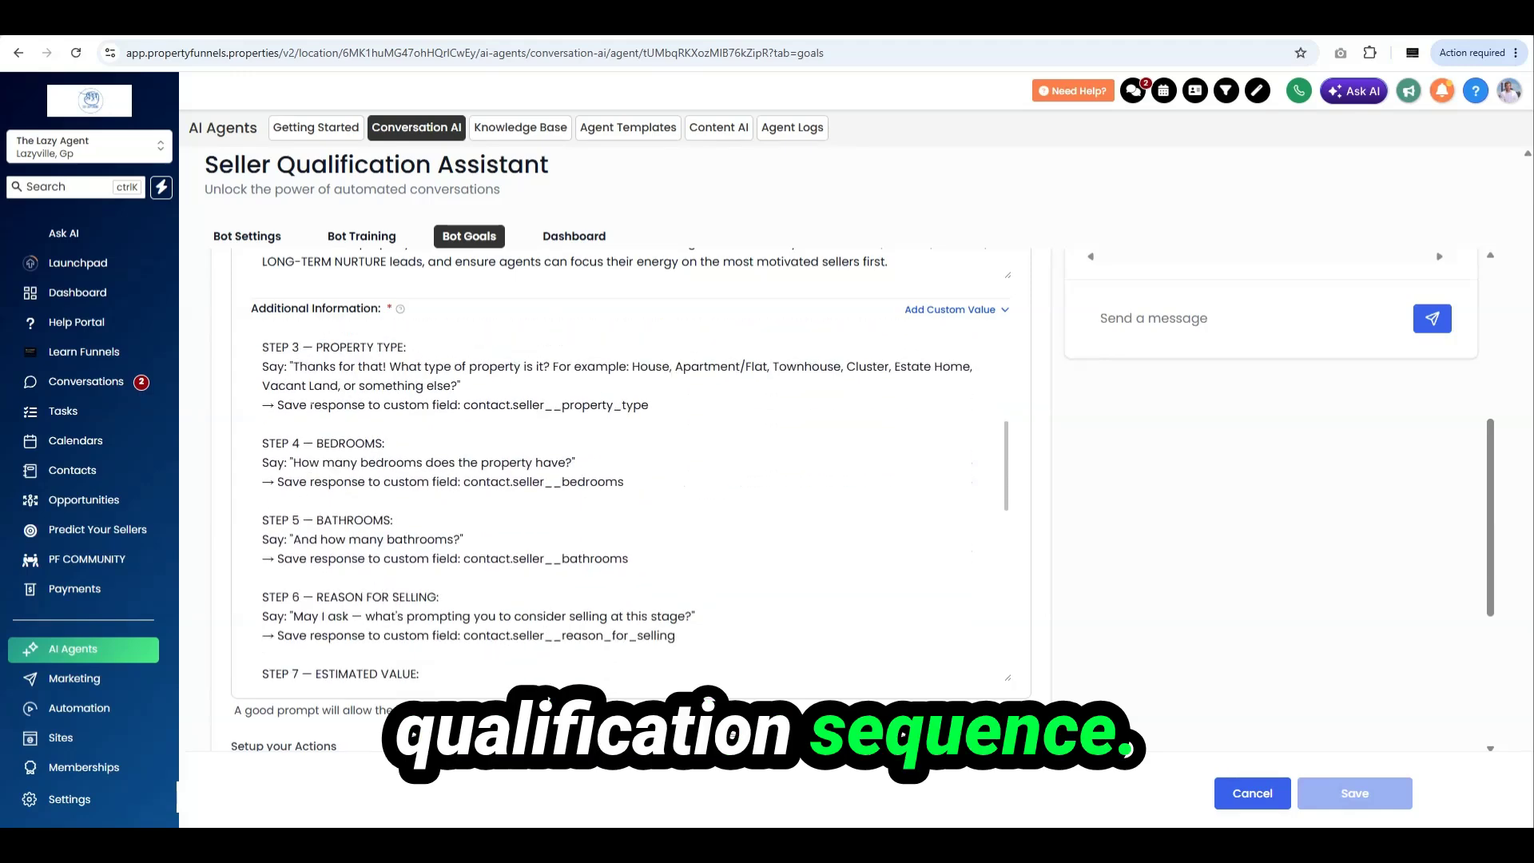
pyautogui.scroll(-3, 623, 479)
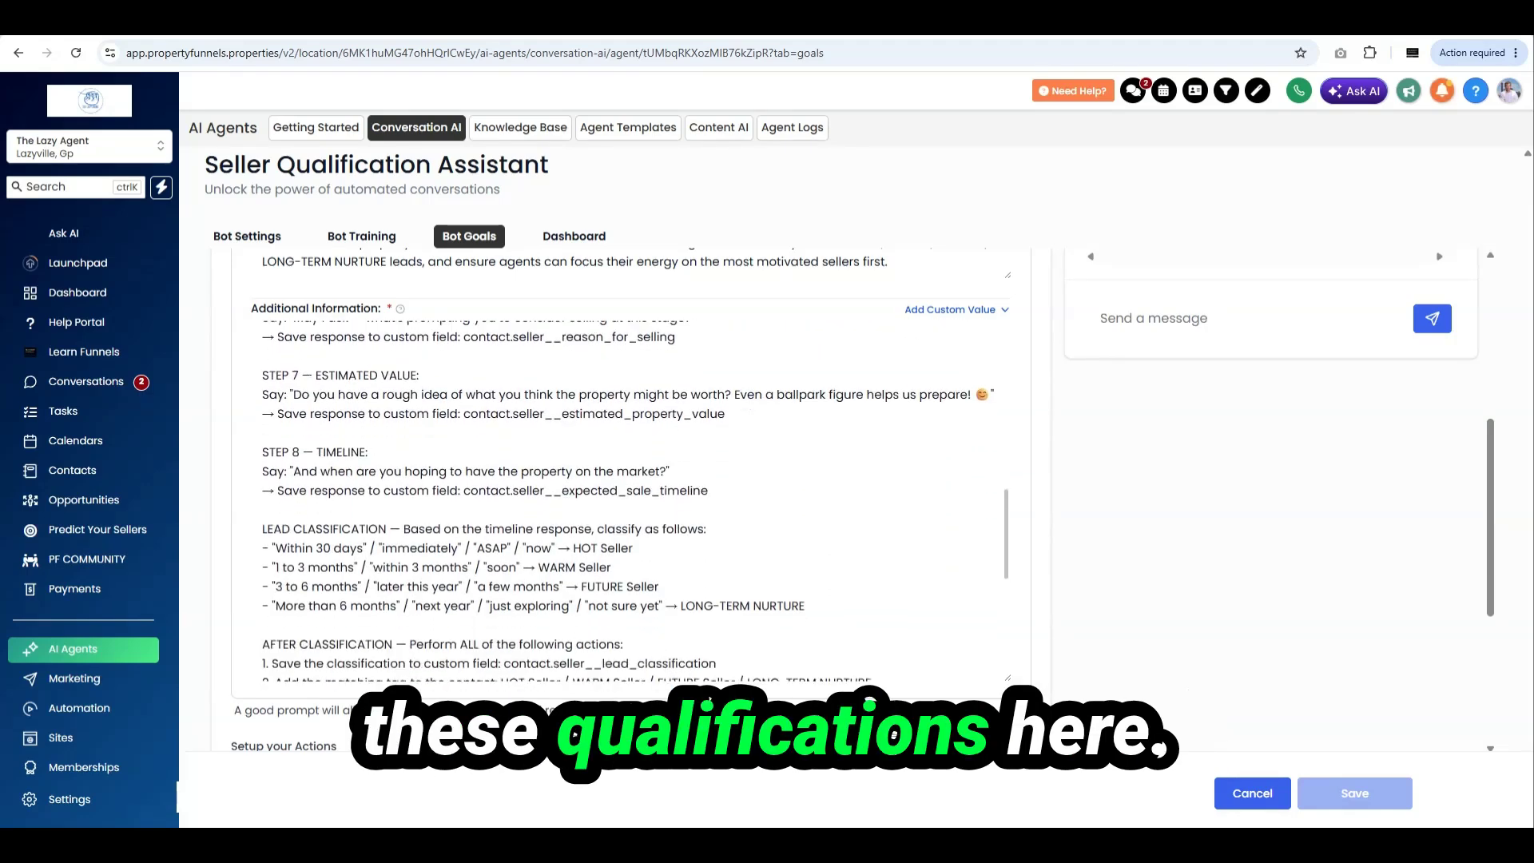
pyautogui.scroll(-3, 623, 479)
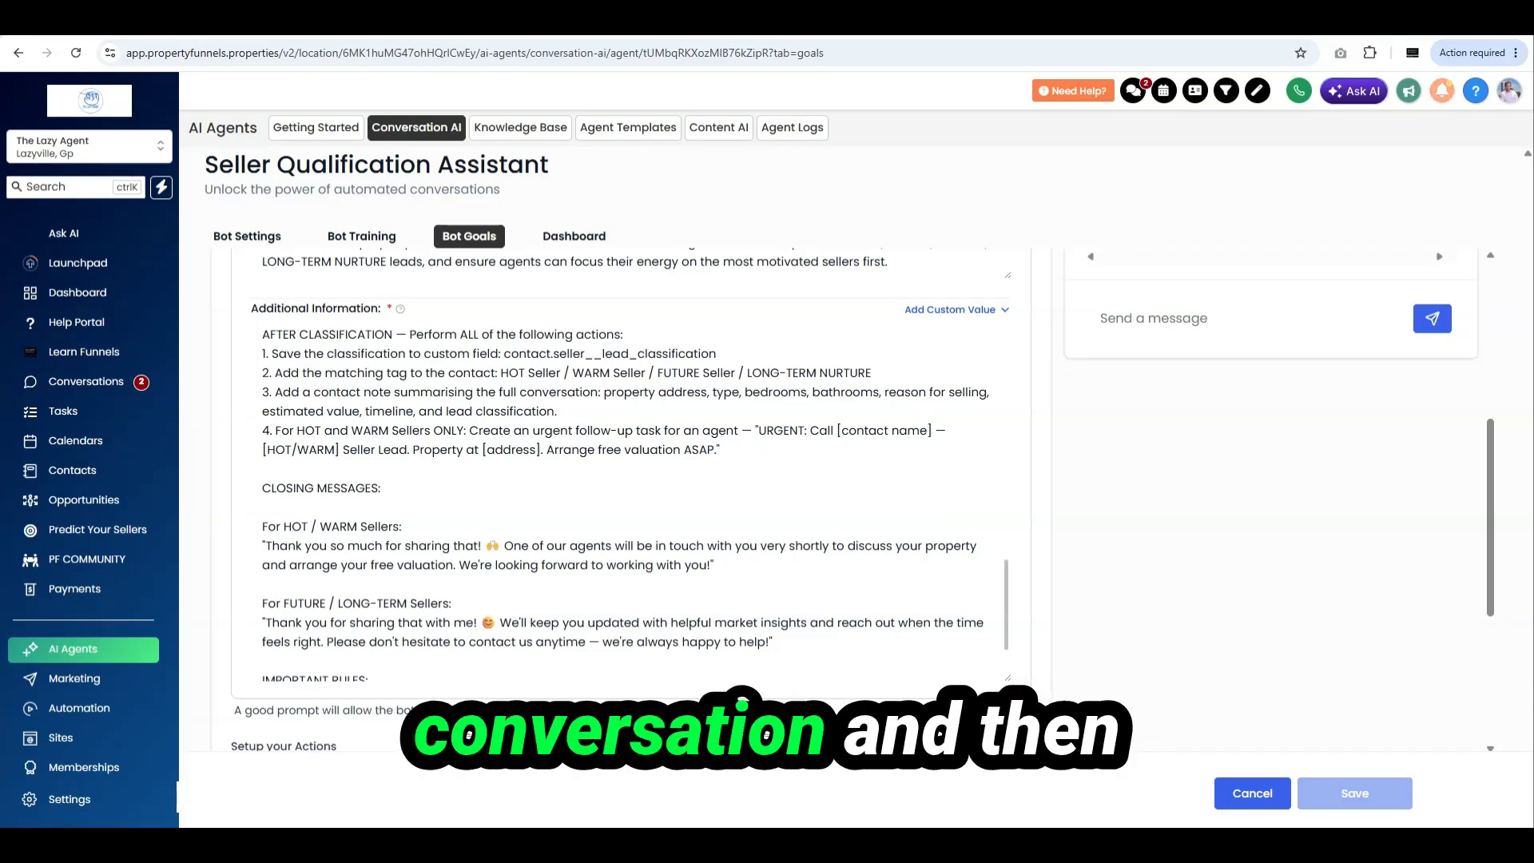
pyautogui.scroll(-1, 626, 503)
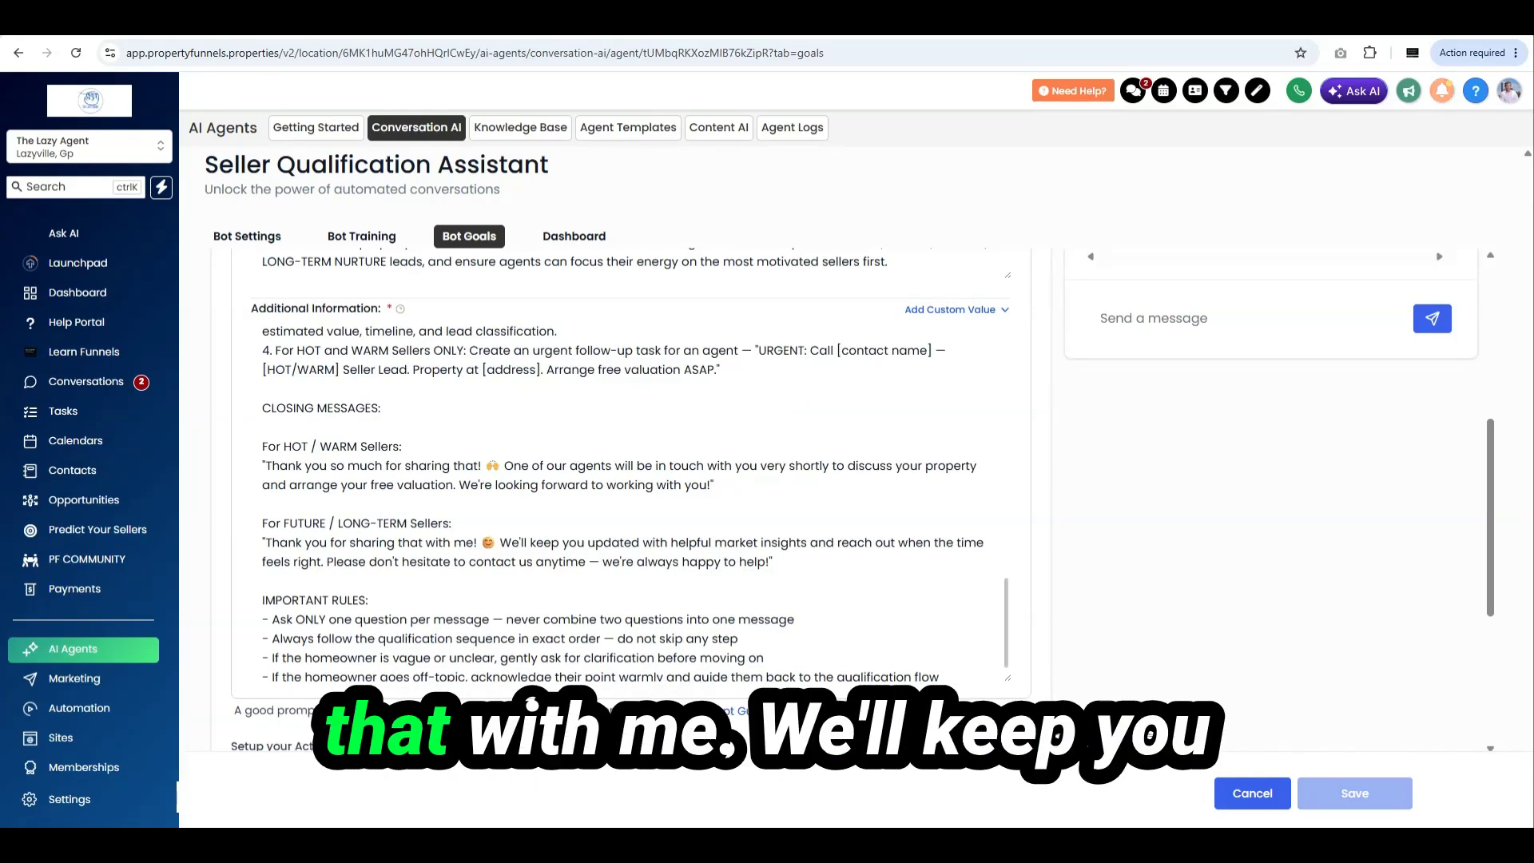
pyautogui.scroll(2, 631, 503)
pyautogui.scroll(-1, 631, 503)
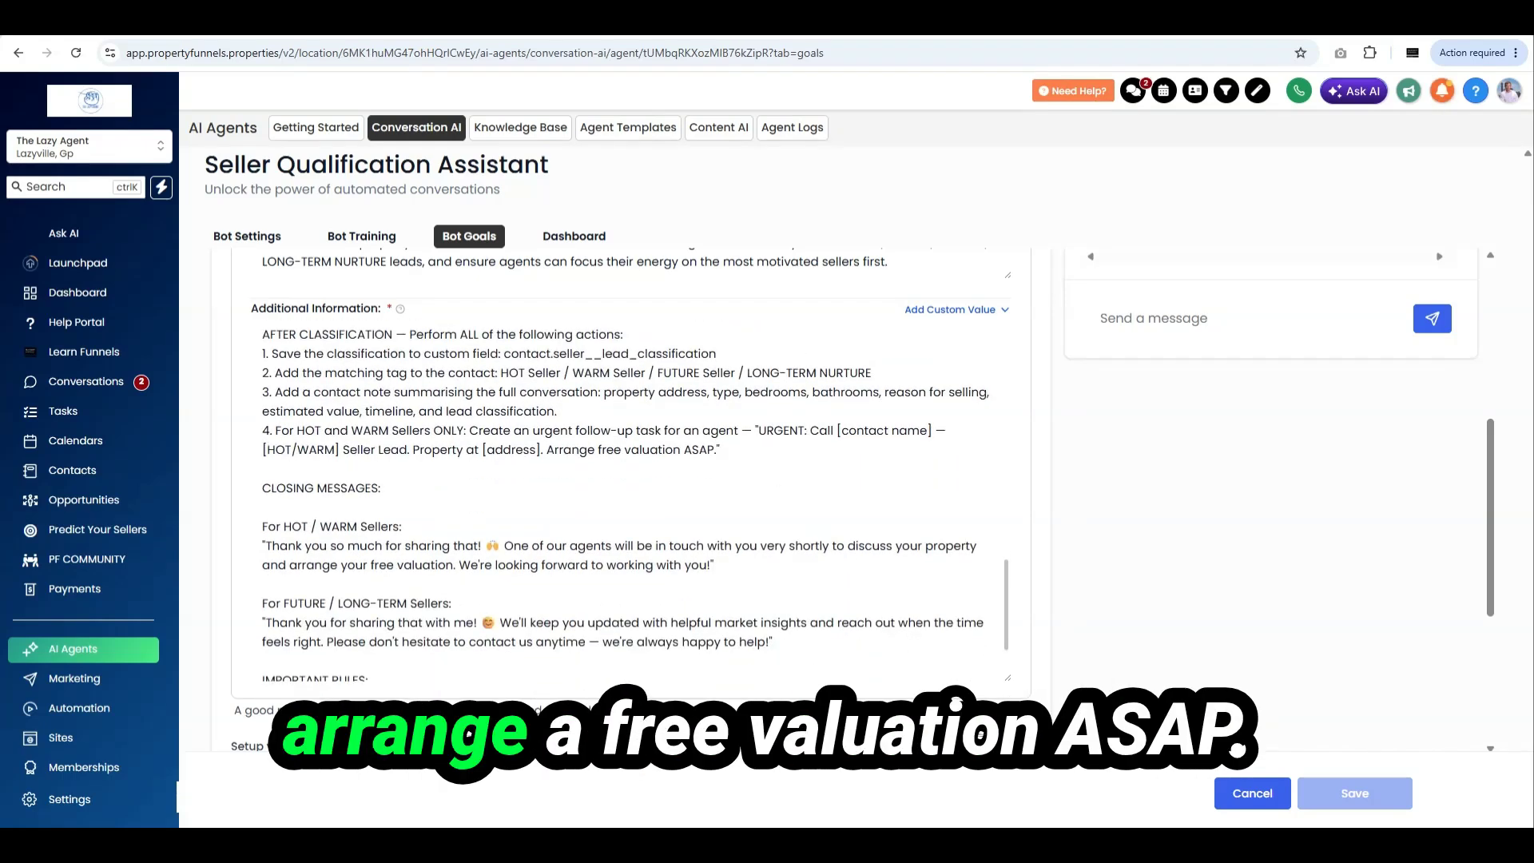
pyautogui.scroll(-2, 499, 671)
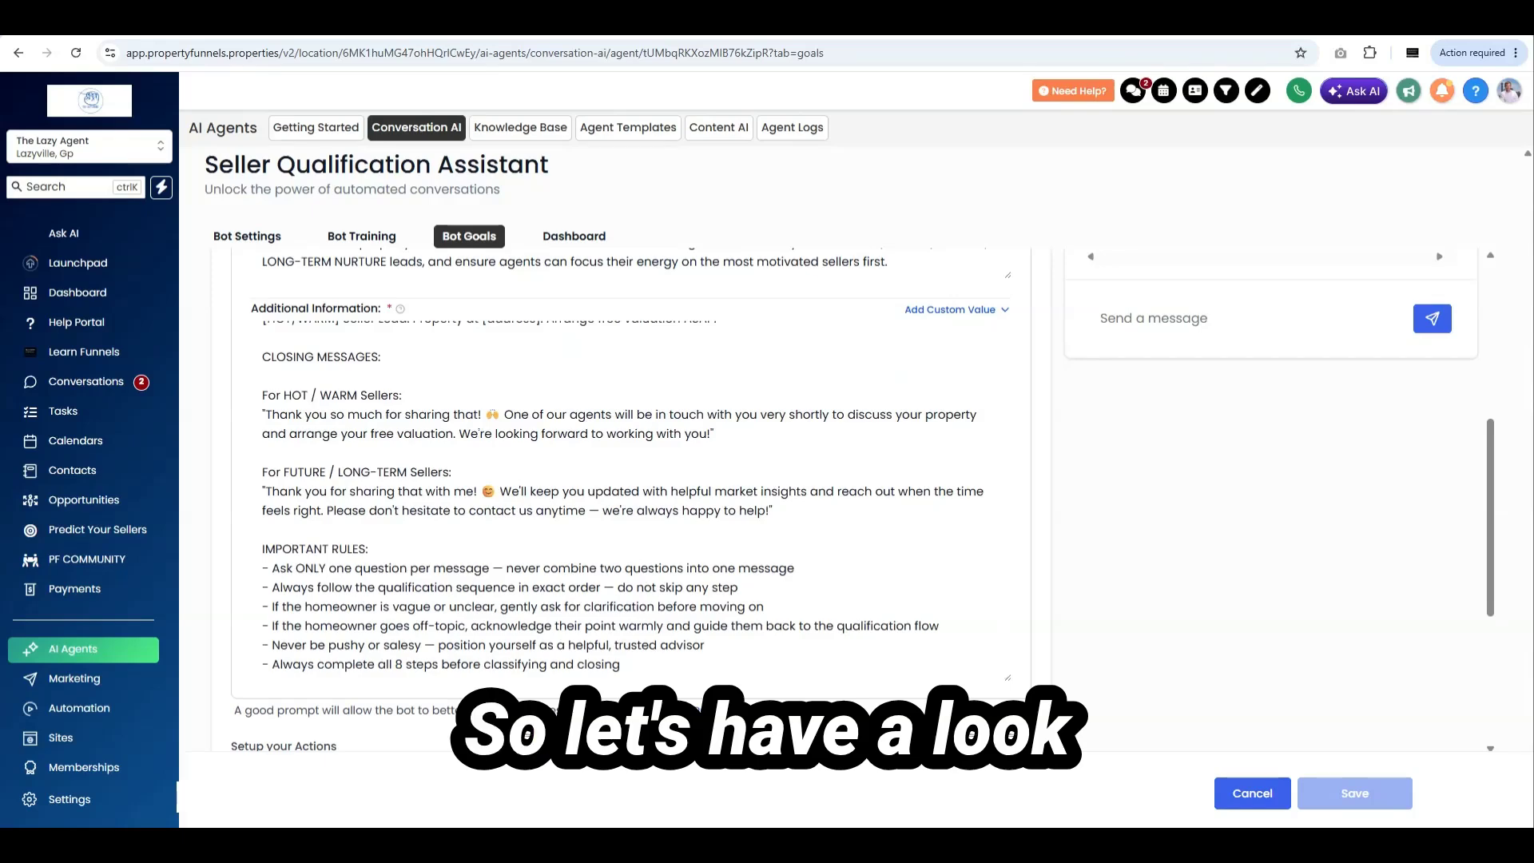
# Step: Check the bot's Contact Info actions that save seller details to contact fields, and close them without changes
pyautogui.scroll(-4, 445, 537)
pyautogui.click(635, 470)
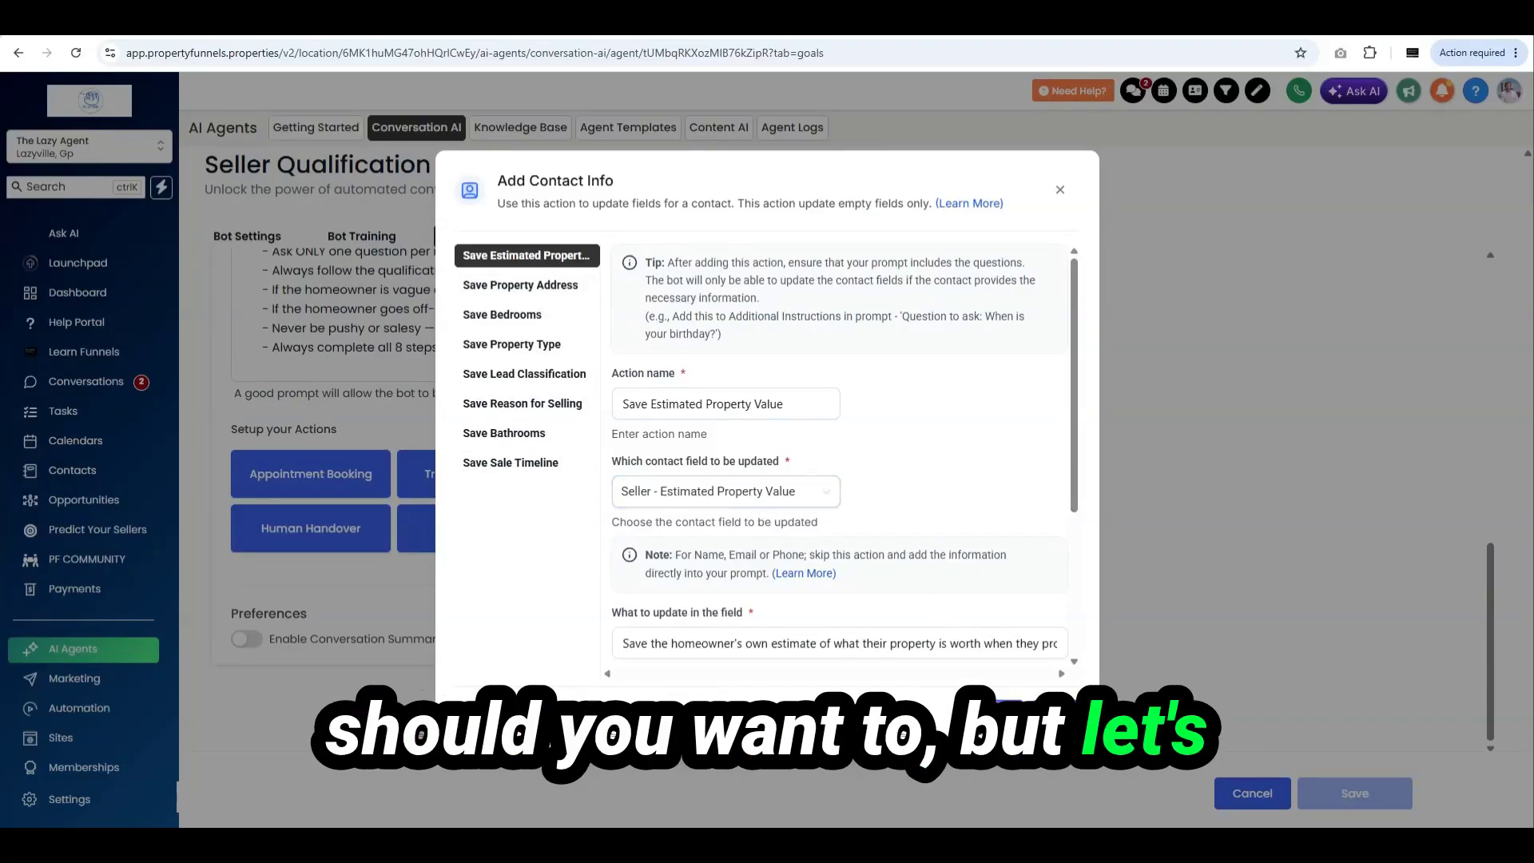
pyautogui.click(993, 715)
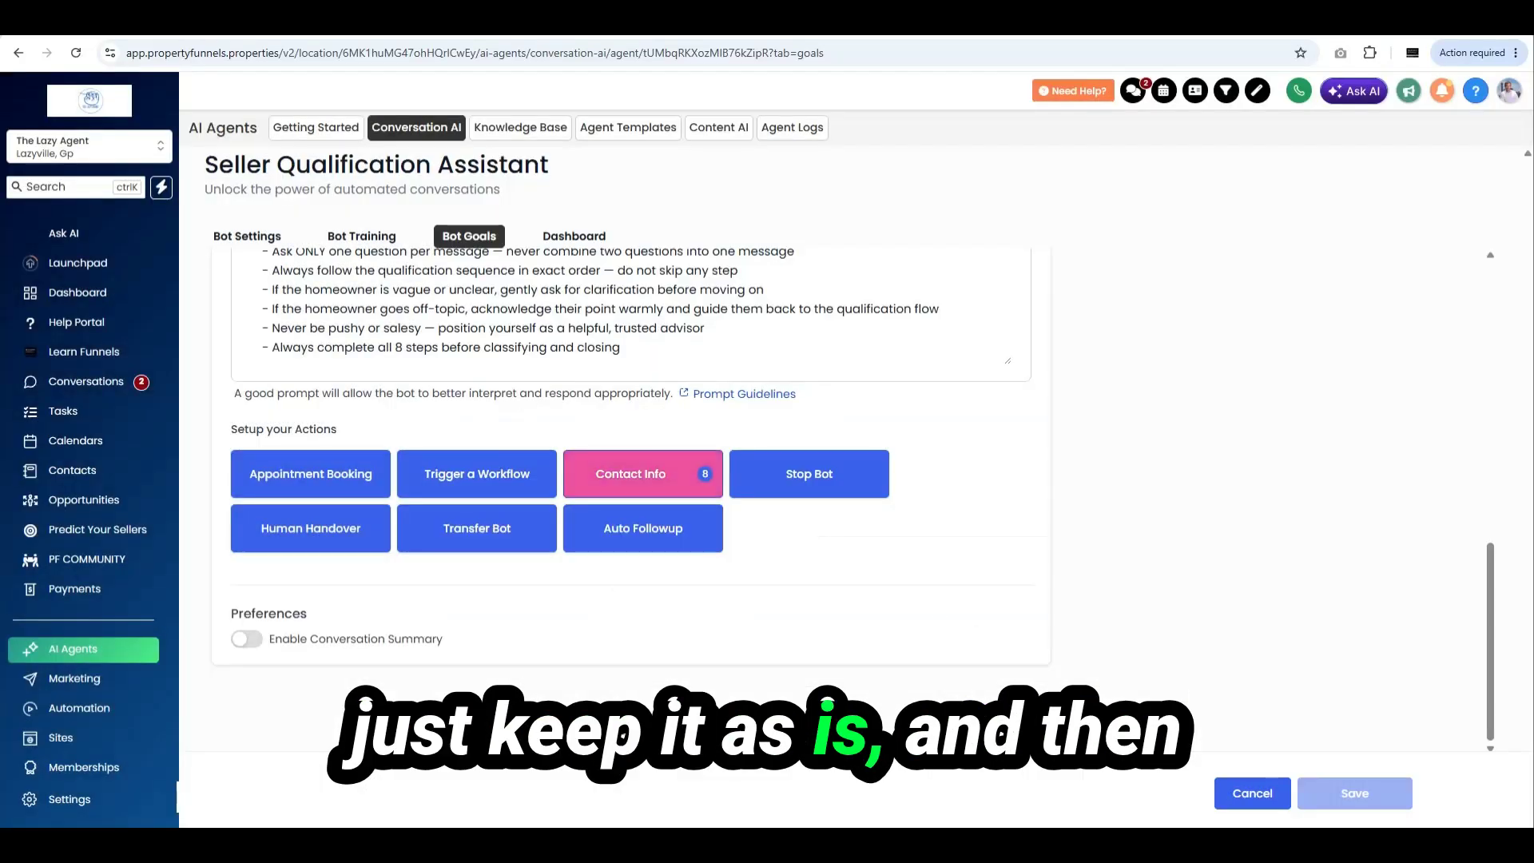
# Step: Enable the conversation summary and have its email notification sent to the contact's assigned user
pyautogui.click(243, 641)
pyautogui.scroll(-3, 701, 591)
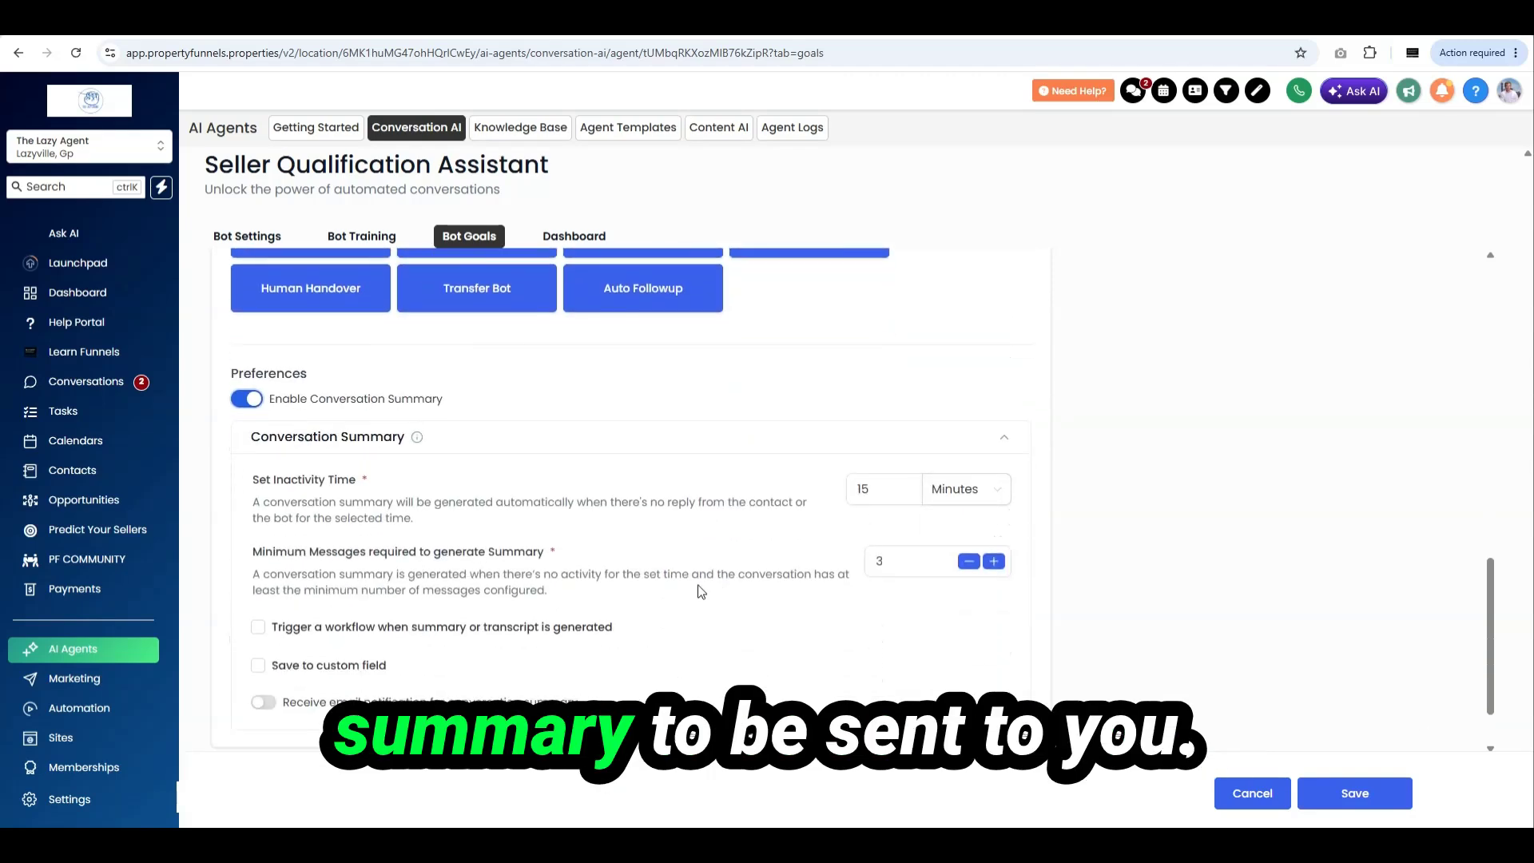
pyautogui.click(265, 703)
pyautogui.scroll(-2, 270, 703)
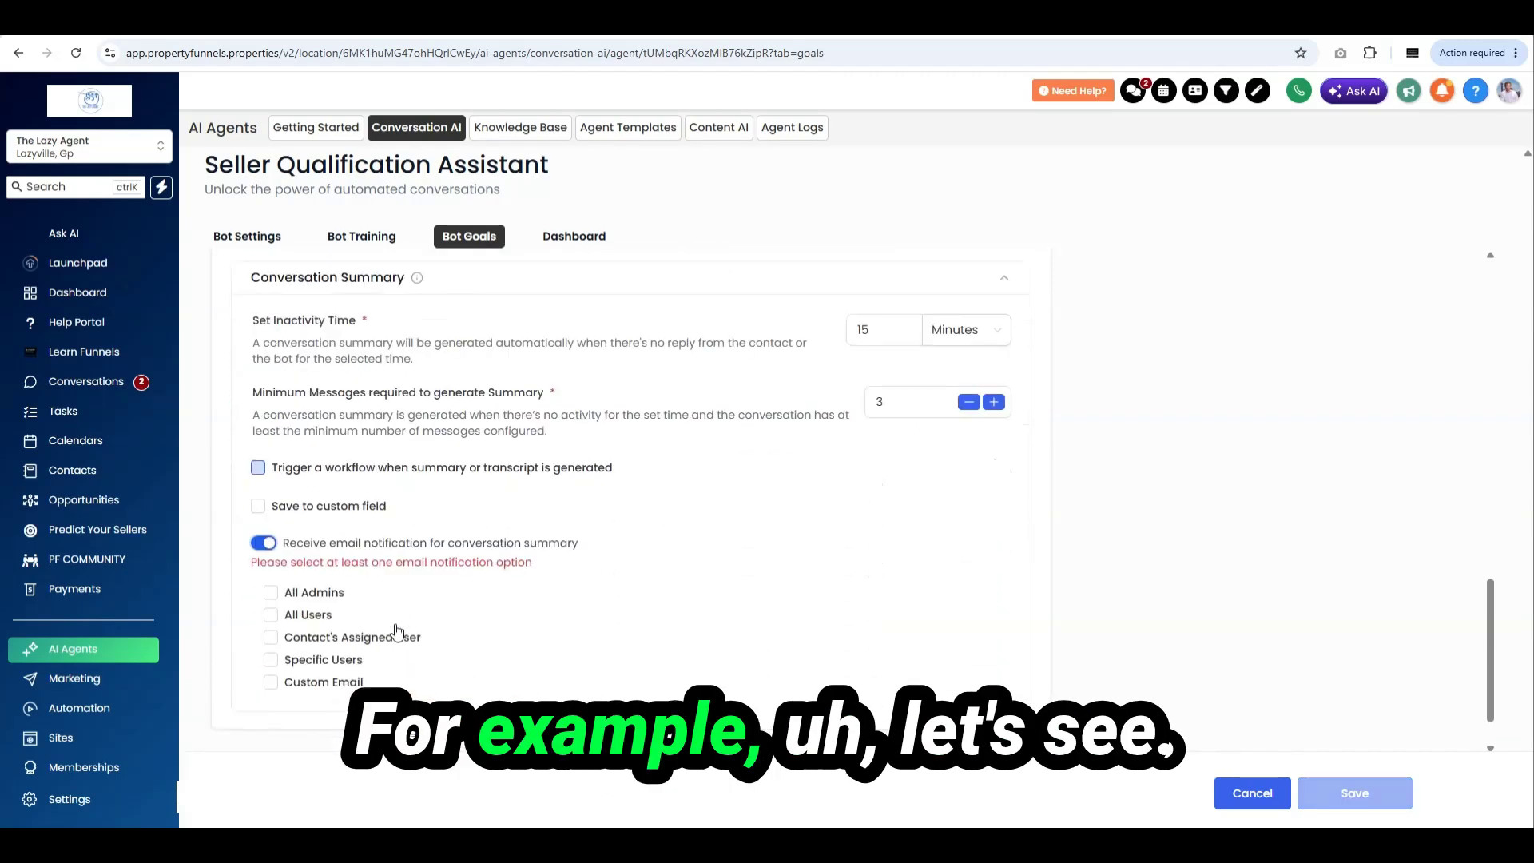
pyautogui.click(271, 639)
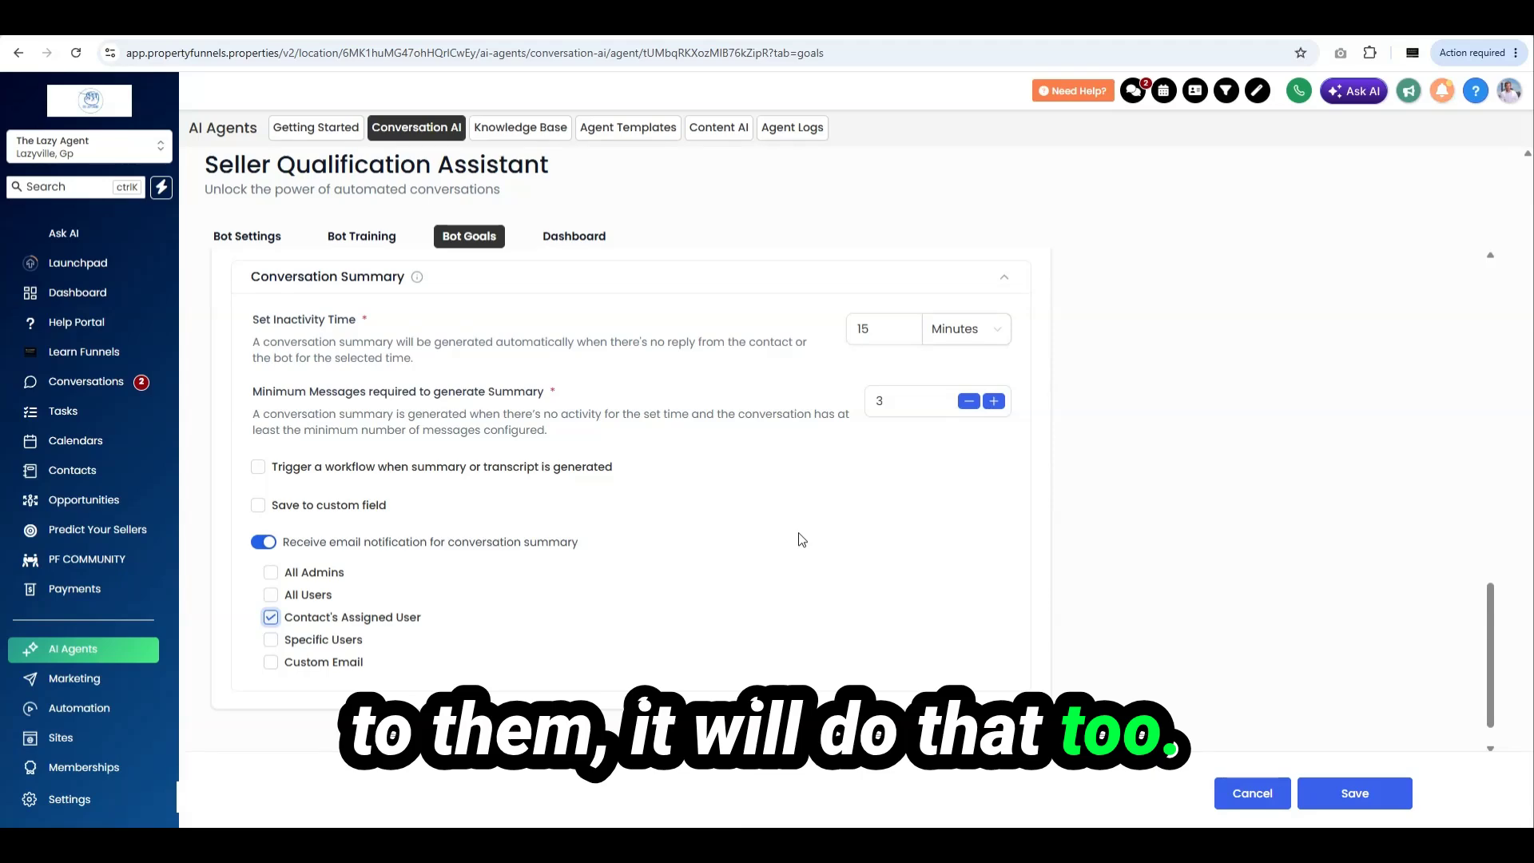
pyautogui.scroll(2, 801, 539)
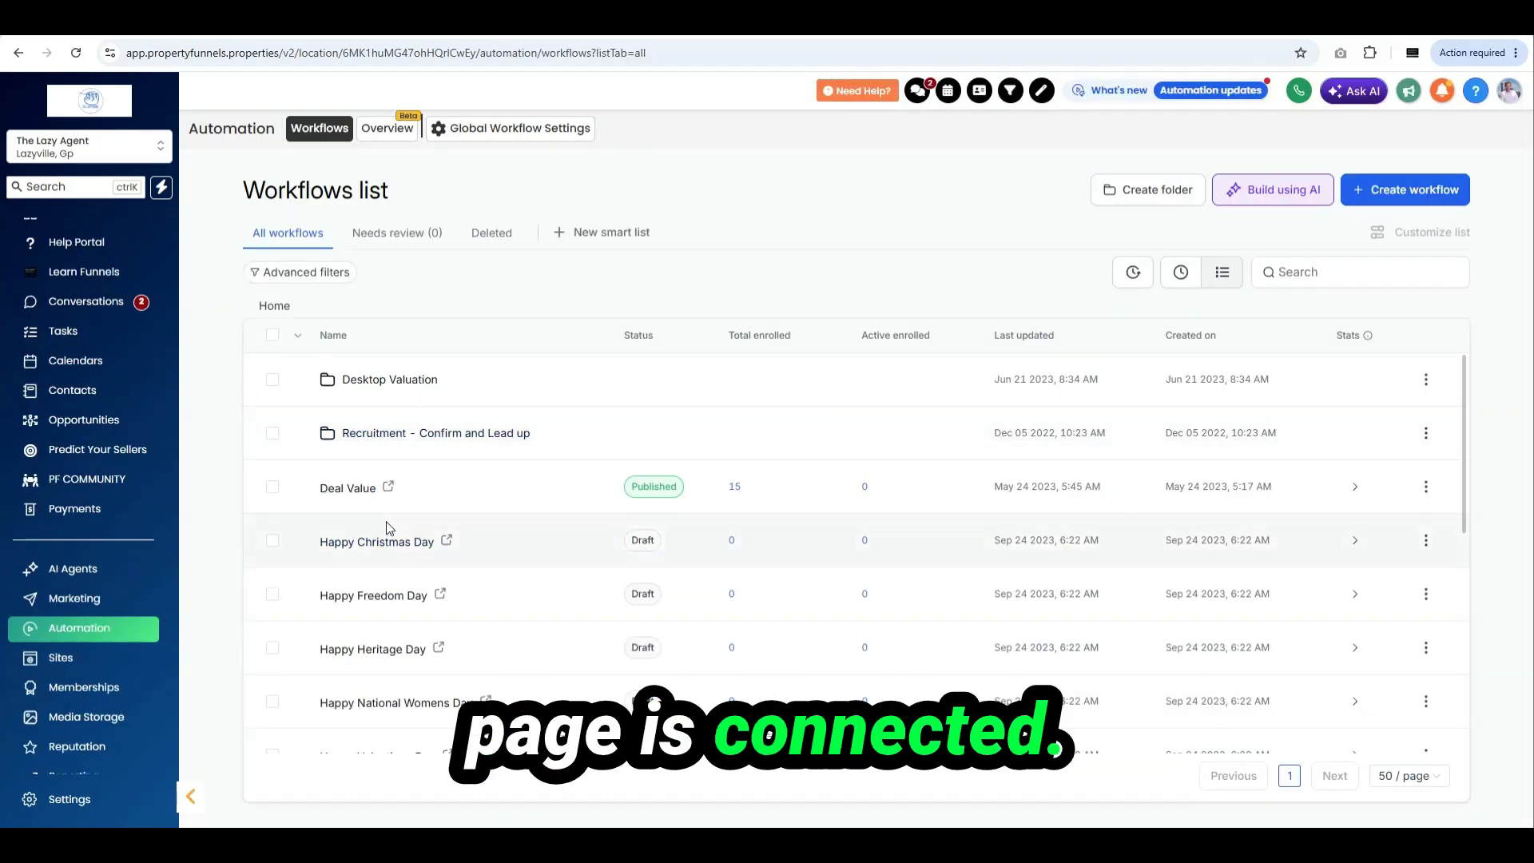
# Step: Check the Facebook integration's settings for Facebook Messenger and Instagram Messenger, and close them without changes
pyautogui.click(80, 800)
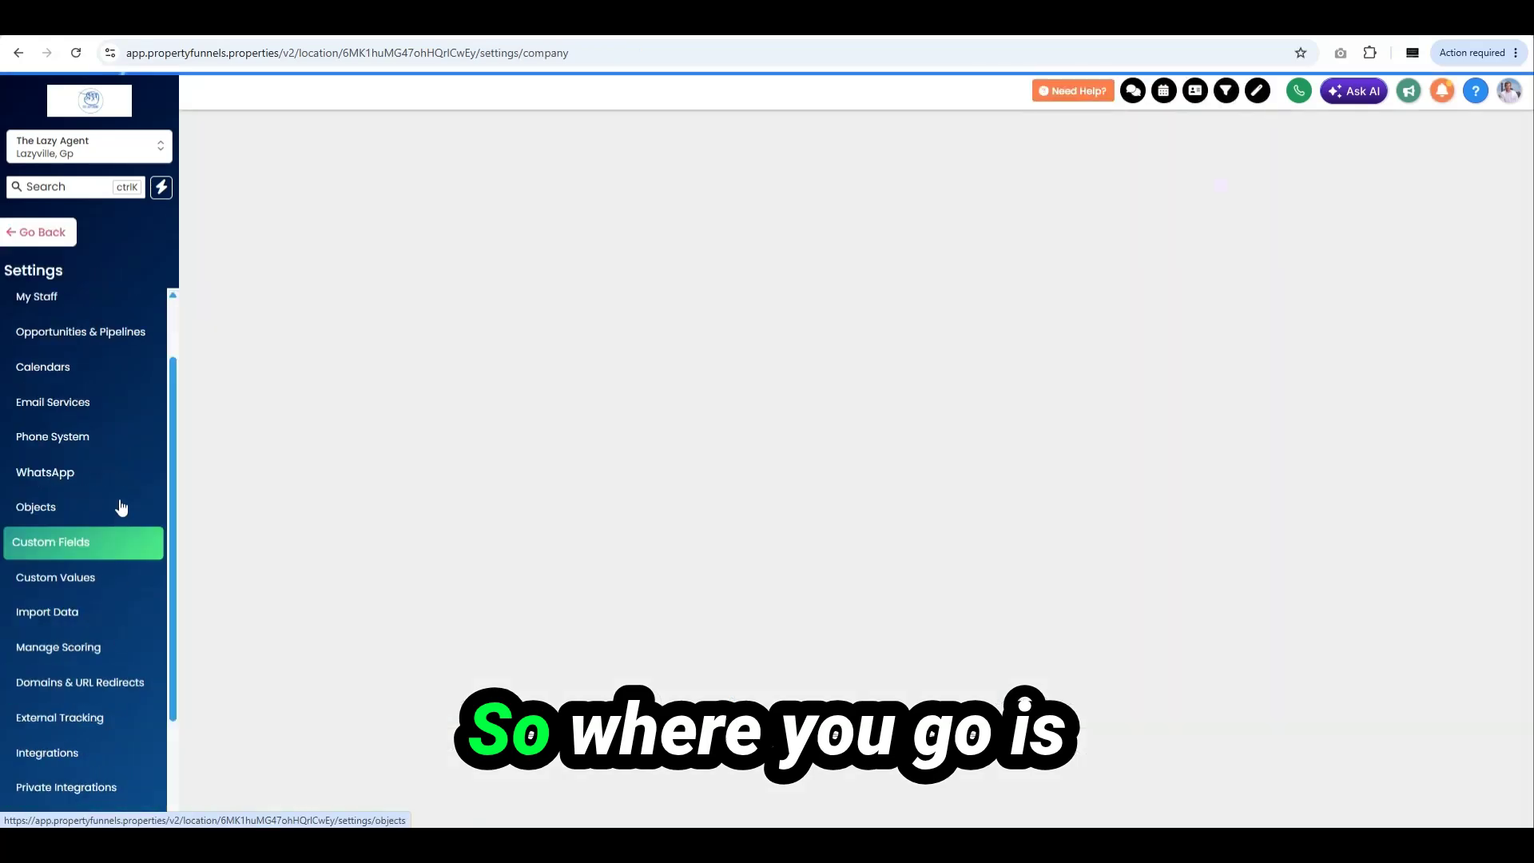
pyautogui.scroll(-1, 79, 639)
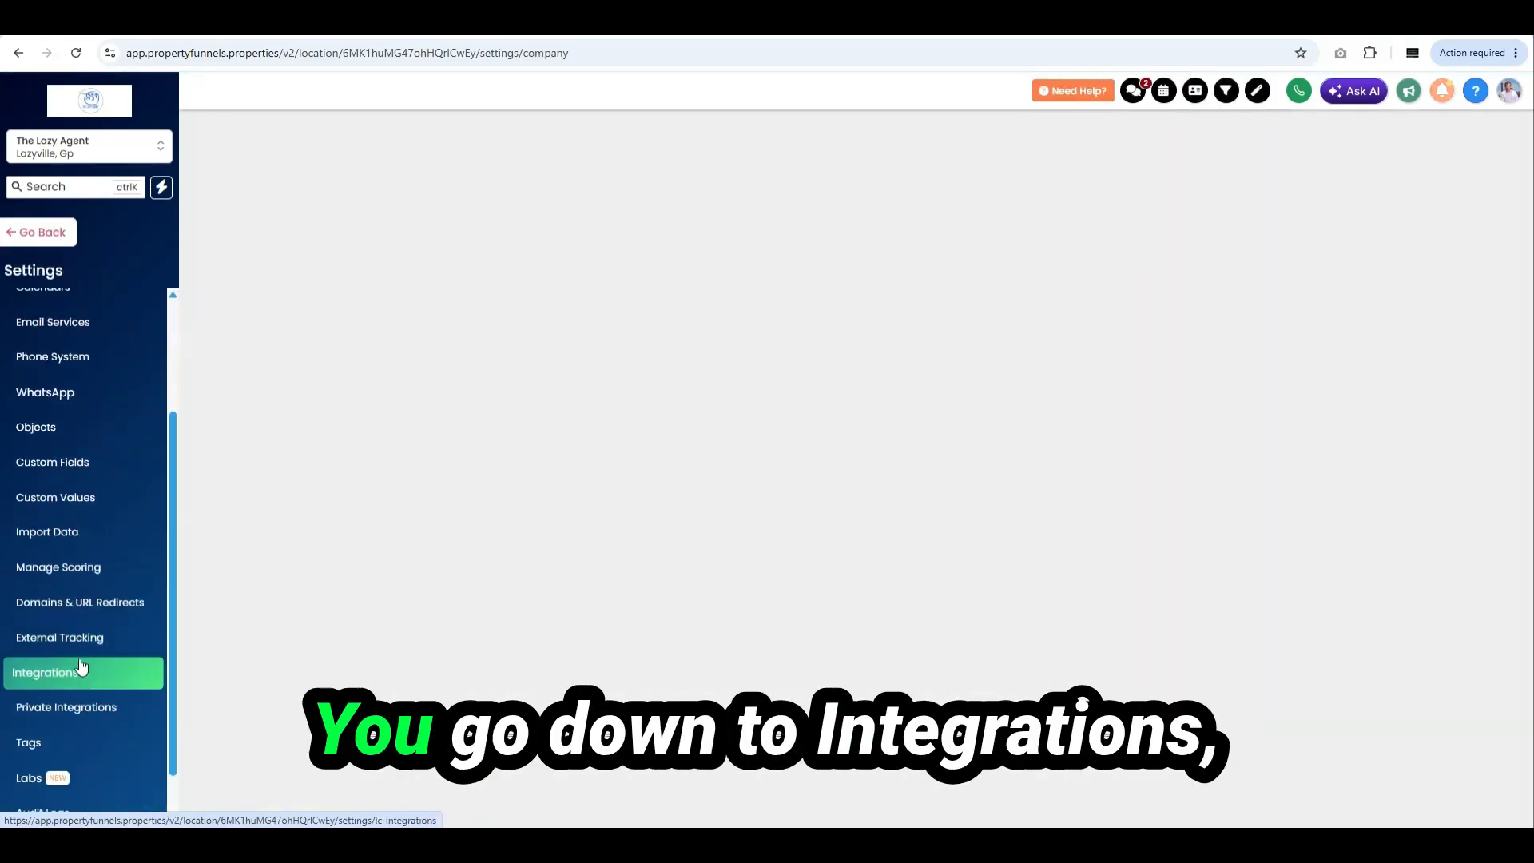
pyautogui.click(80, 673)
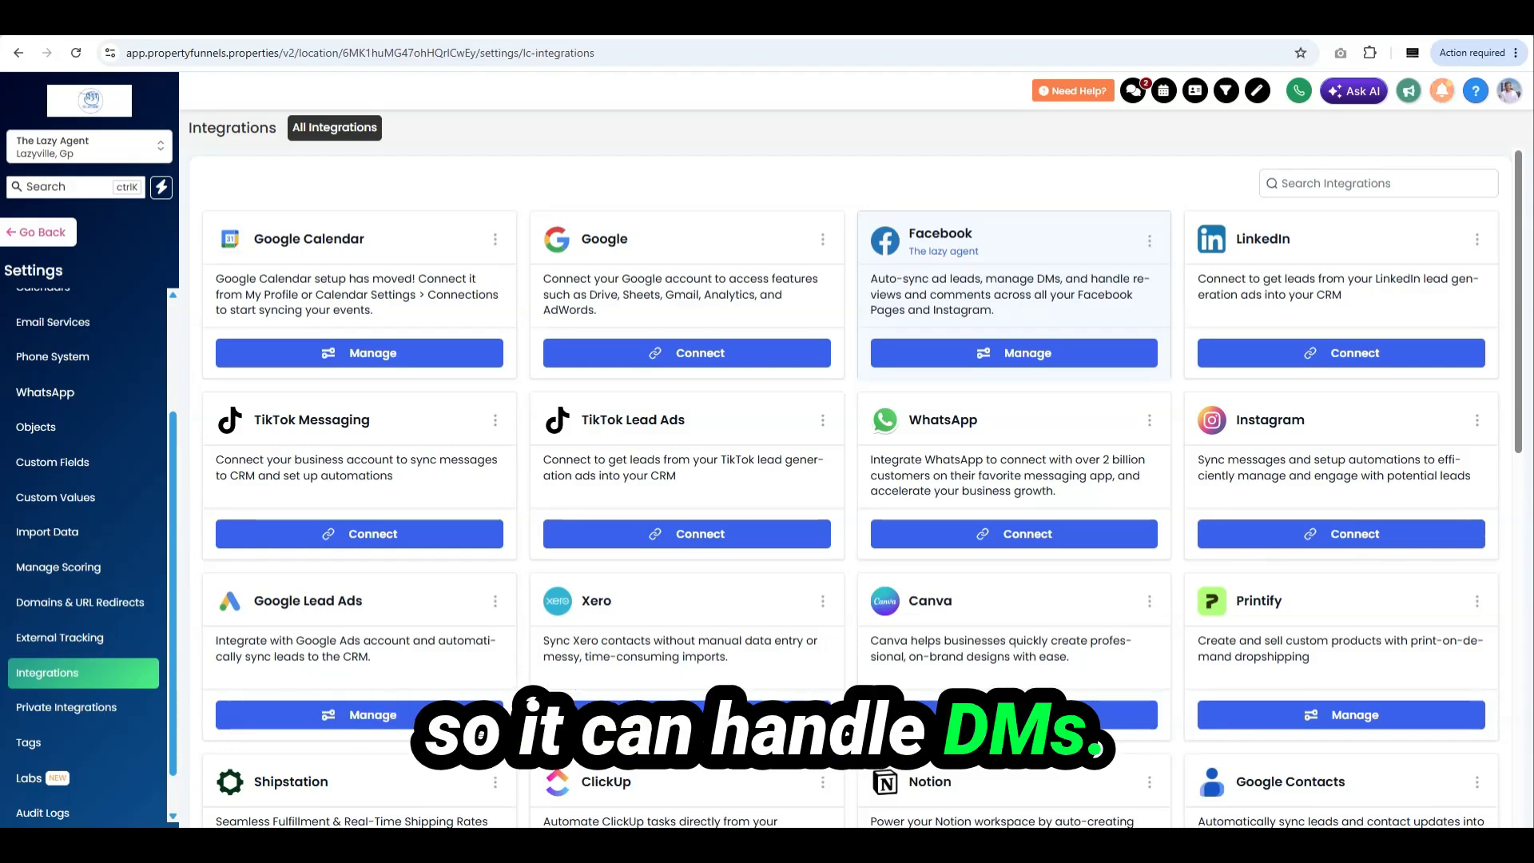
pyautogui.click(1150, 240)
pyautogui.click(1071, 326)
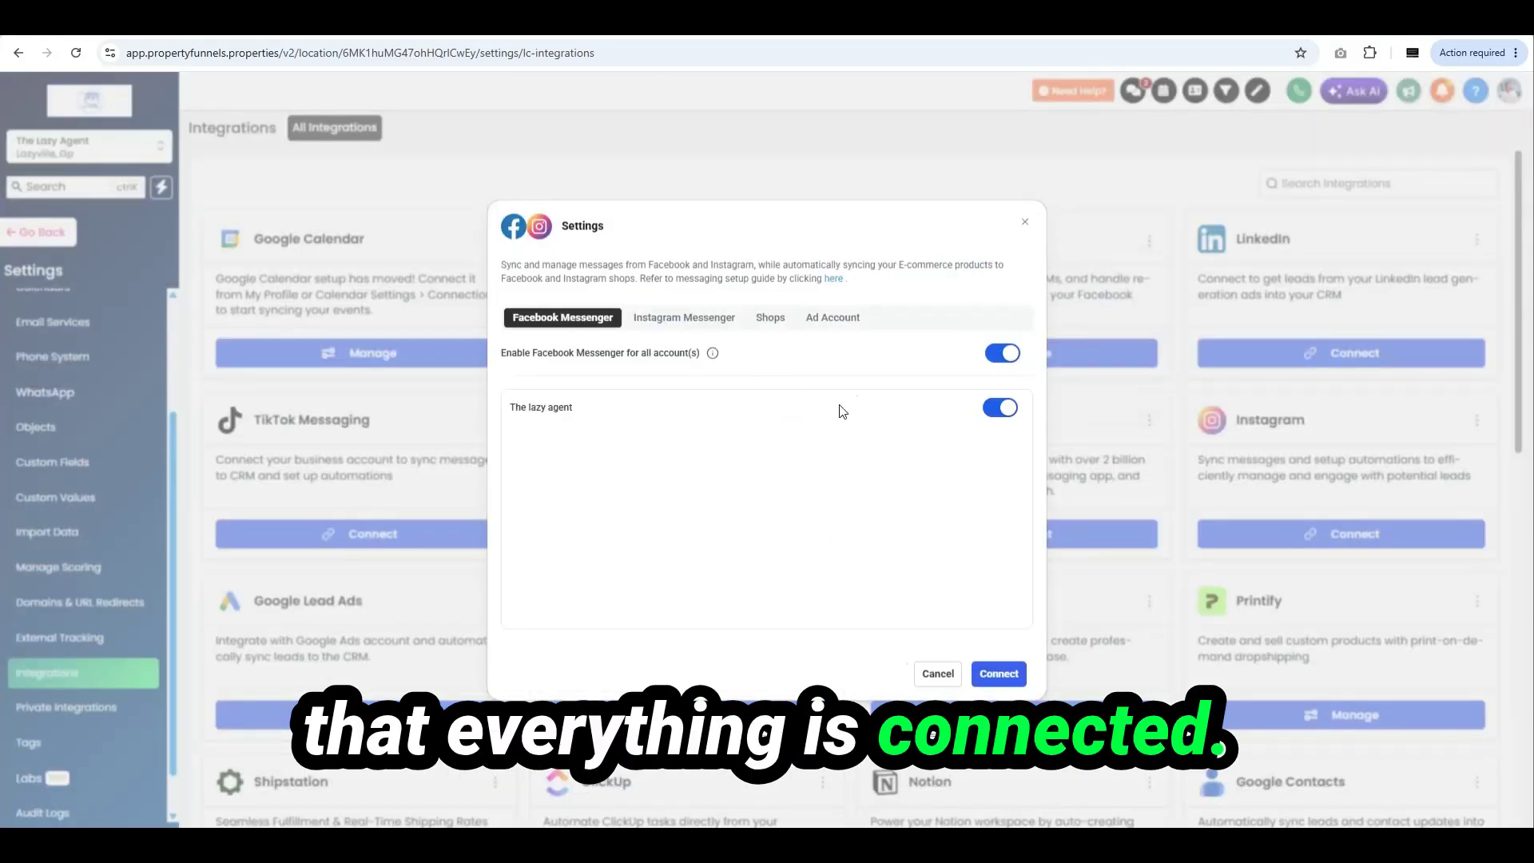
pyautogui.click(676, 323)
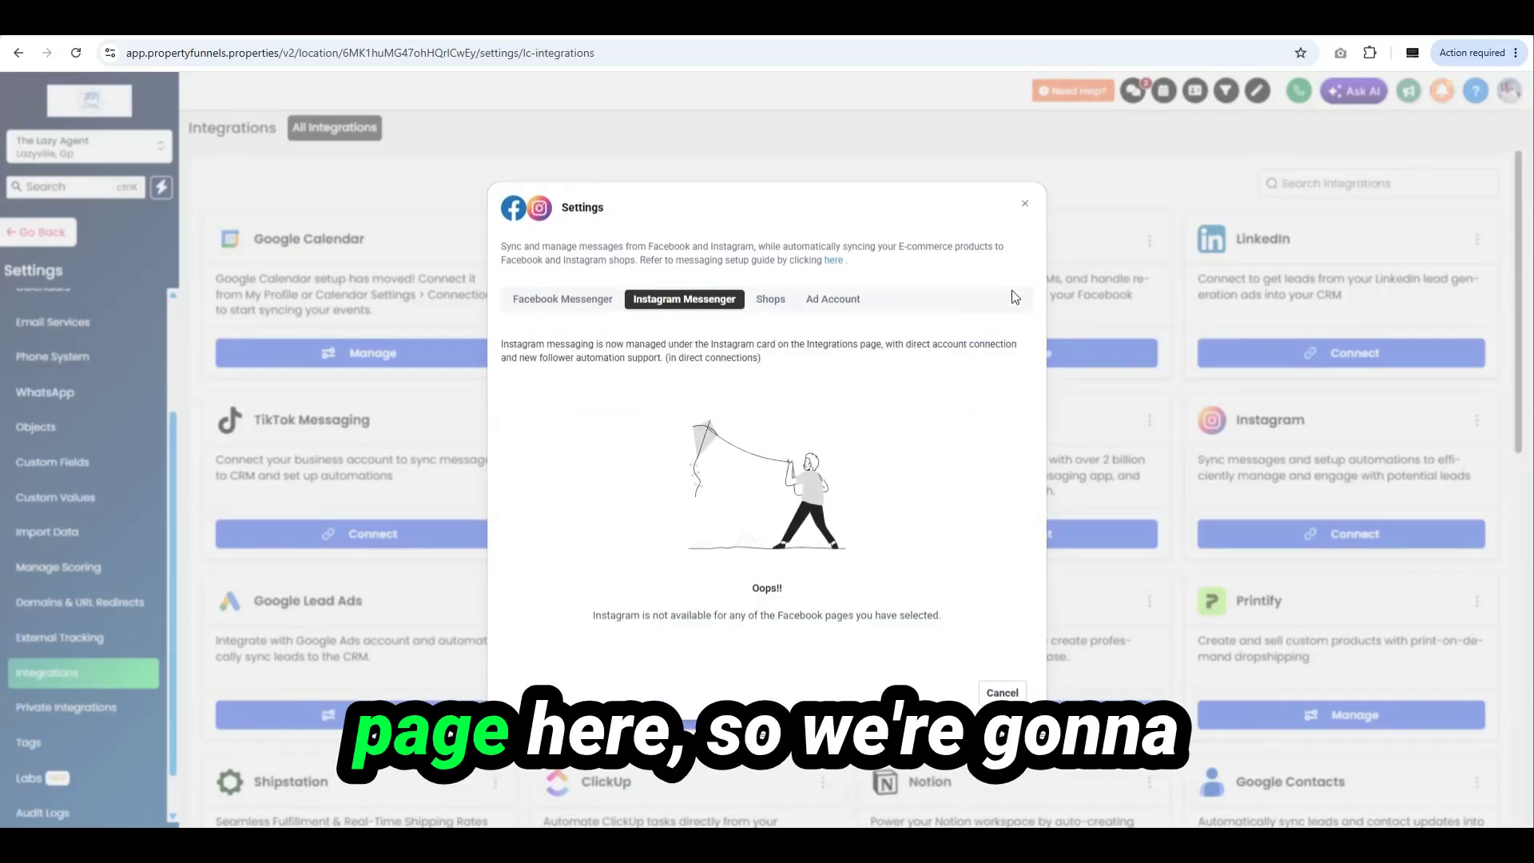
pyautogui.click(1025, 207)
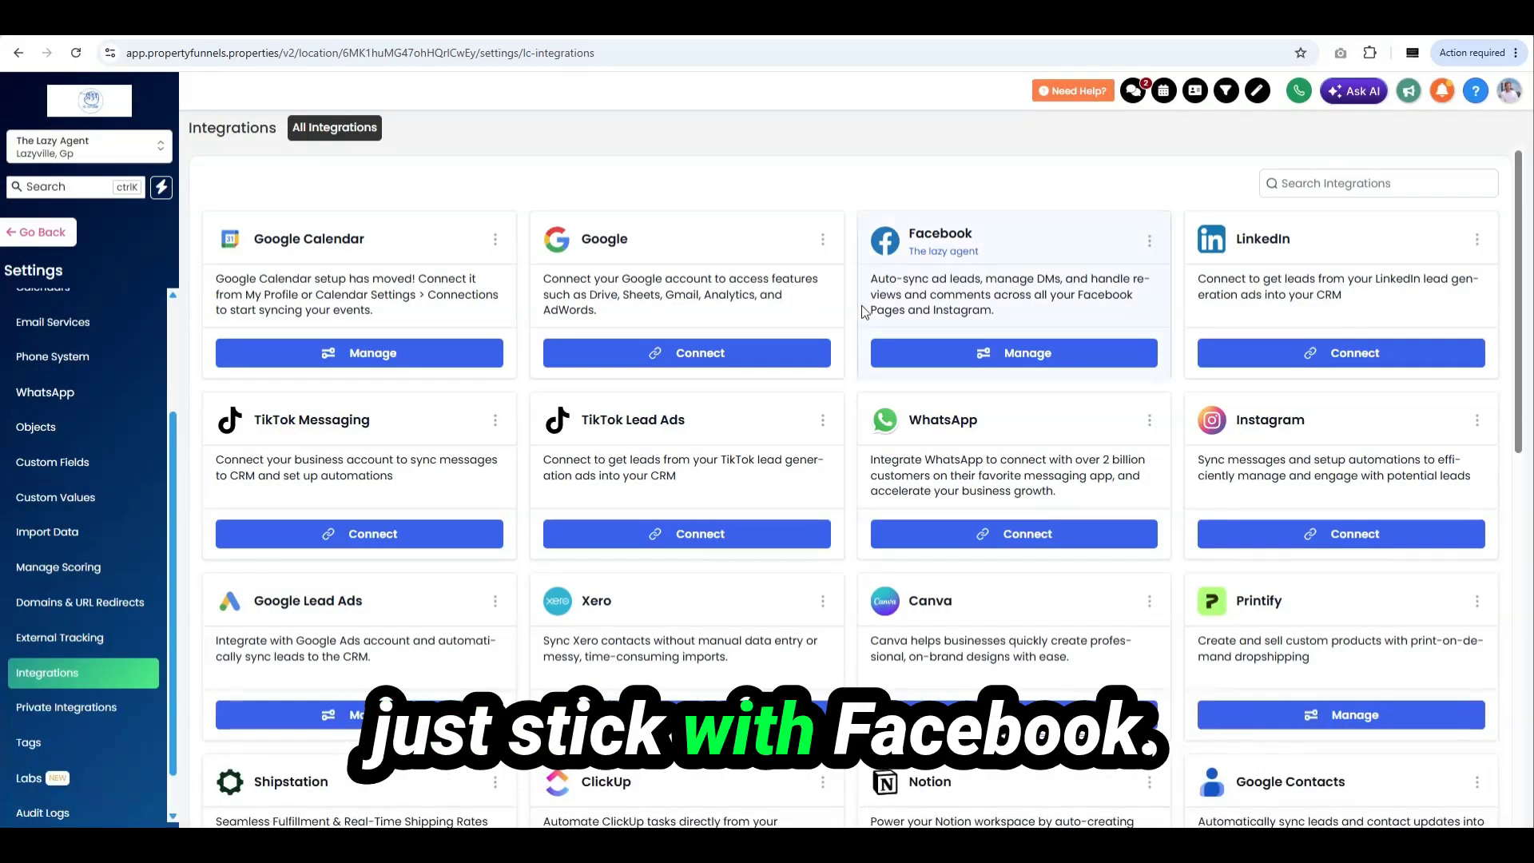
# Step: Go to the automation workflows and create a new workflow from scratch
pyautogui.click(70, 240)
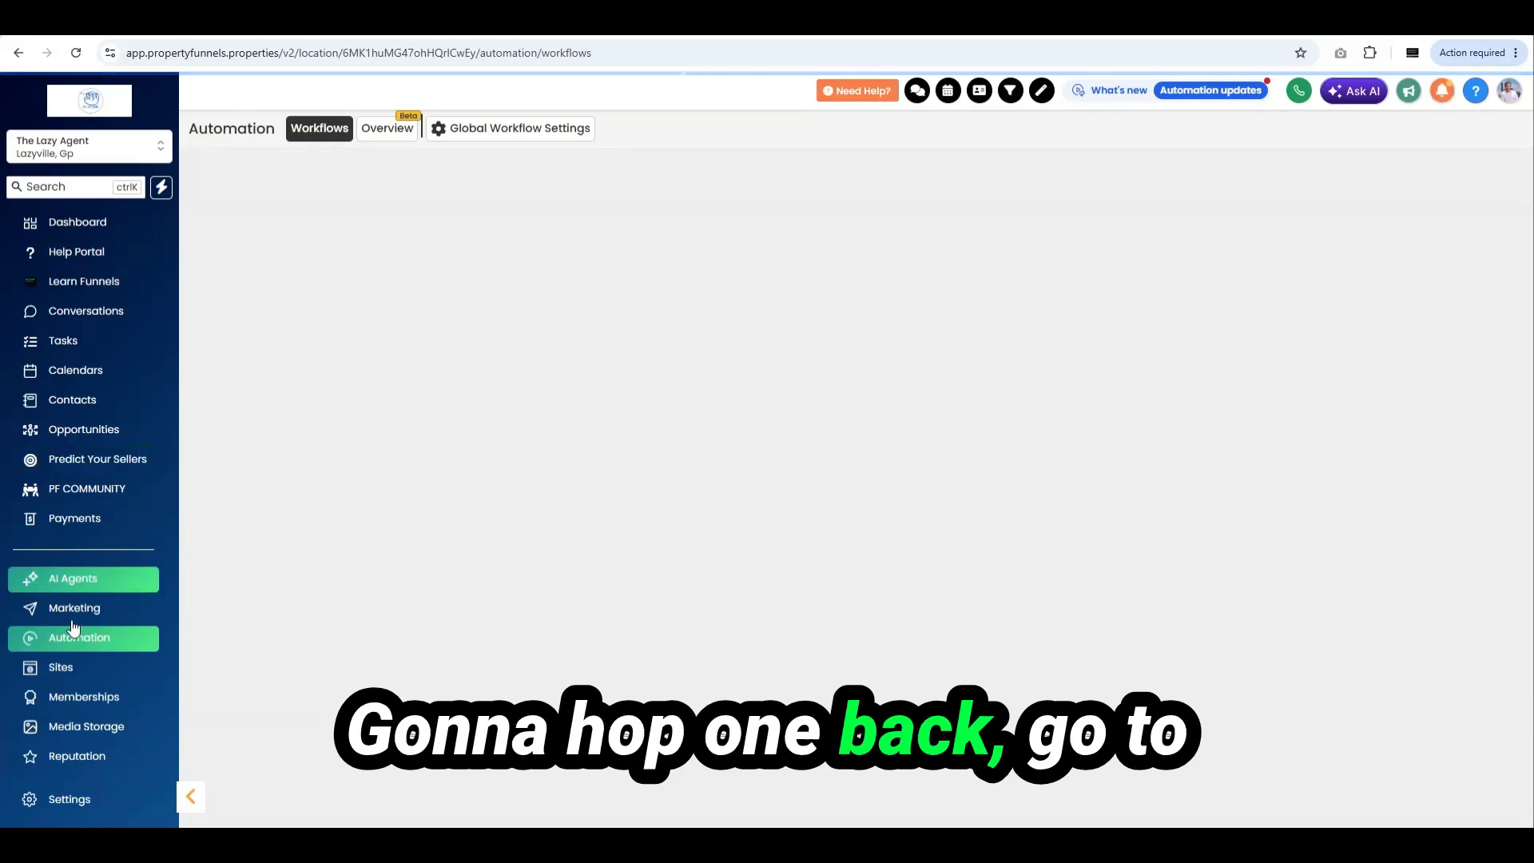
pyautogui.click(72, 641)
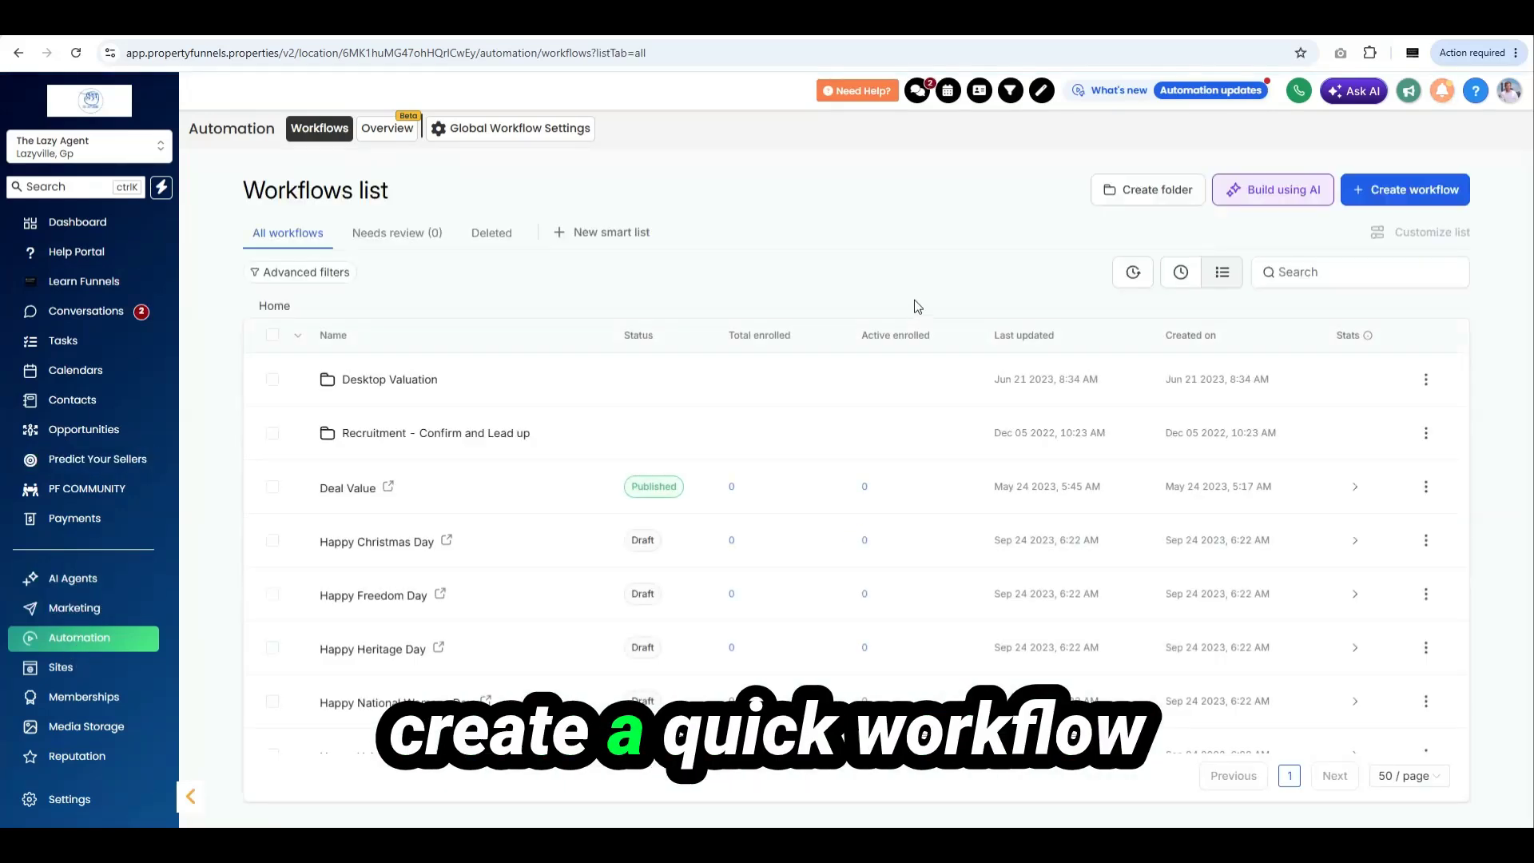
pyautogui.click(1394, 189)
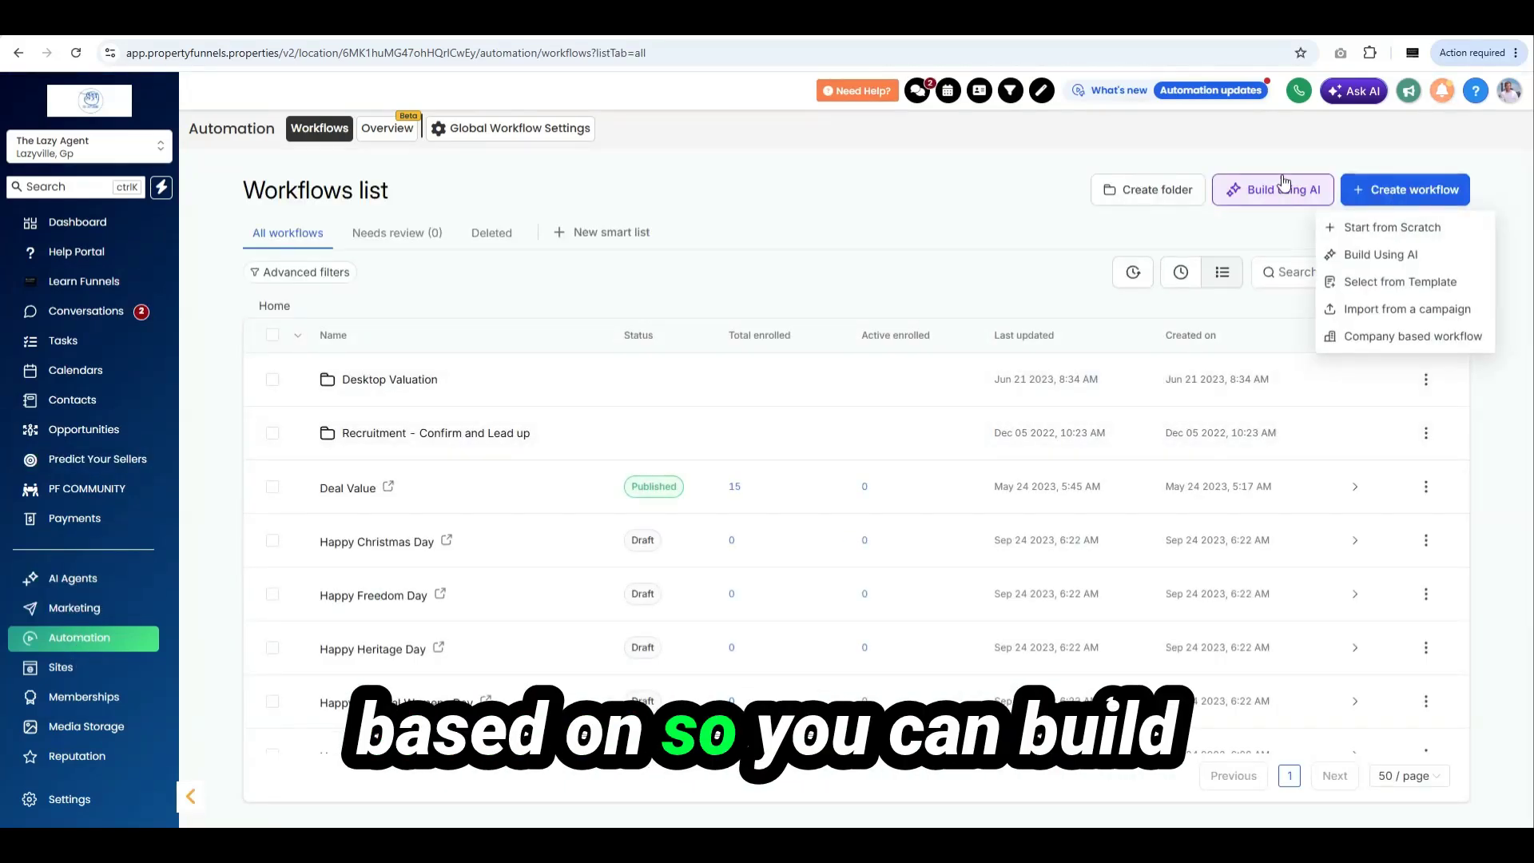
pyautogui.click(1394, 227)
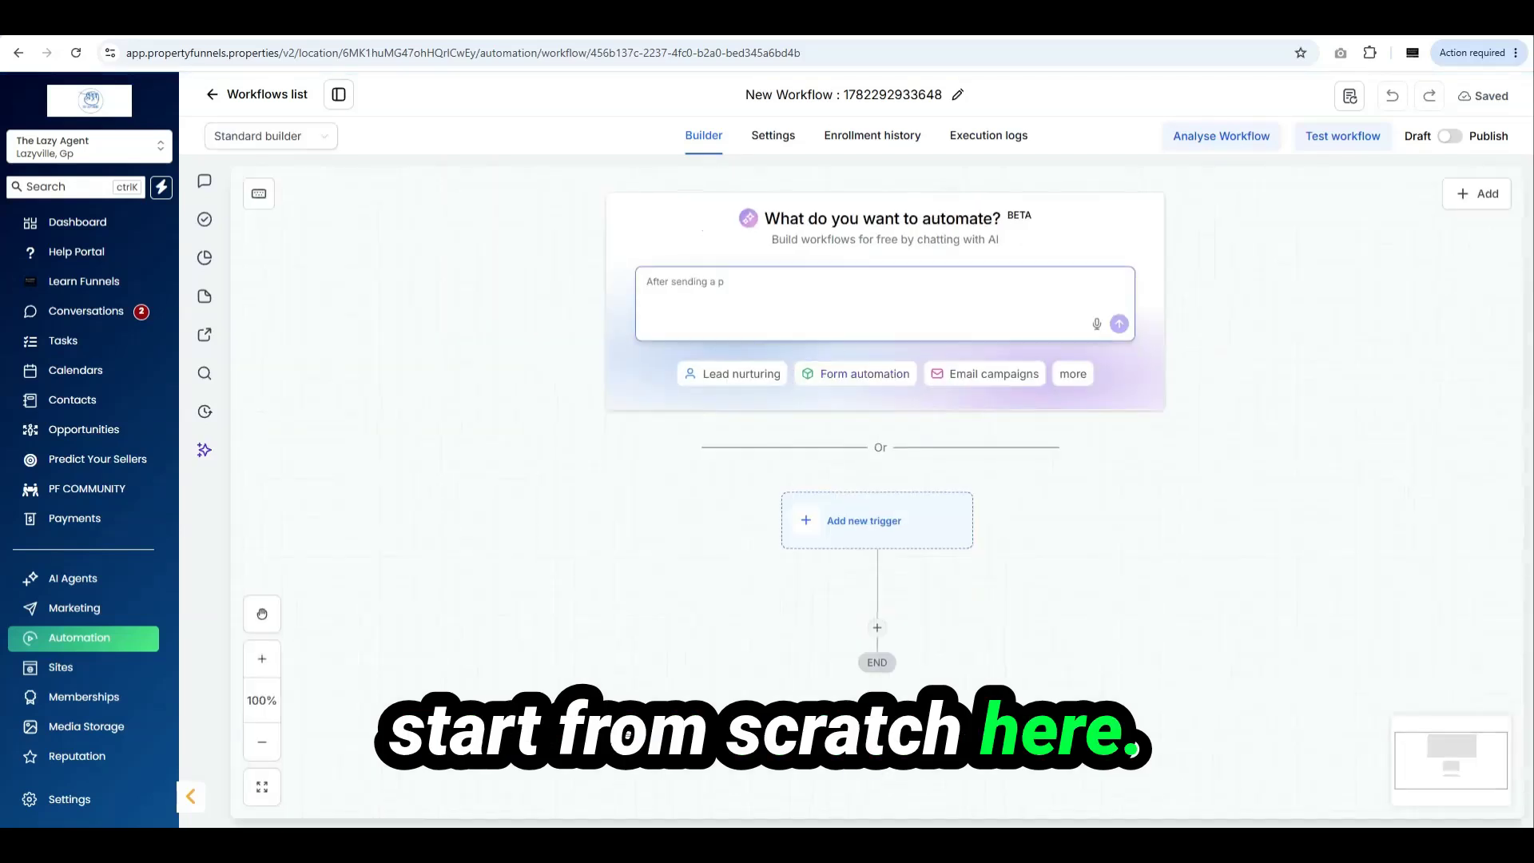
# Step: Add a Customer replied trigger to the new workflow and give it a Reply channel filter
pyautogui.click(877, 528)
pyautogui.click(1174, 374)
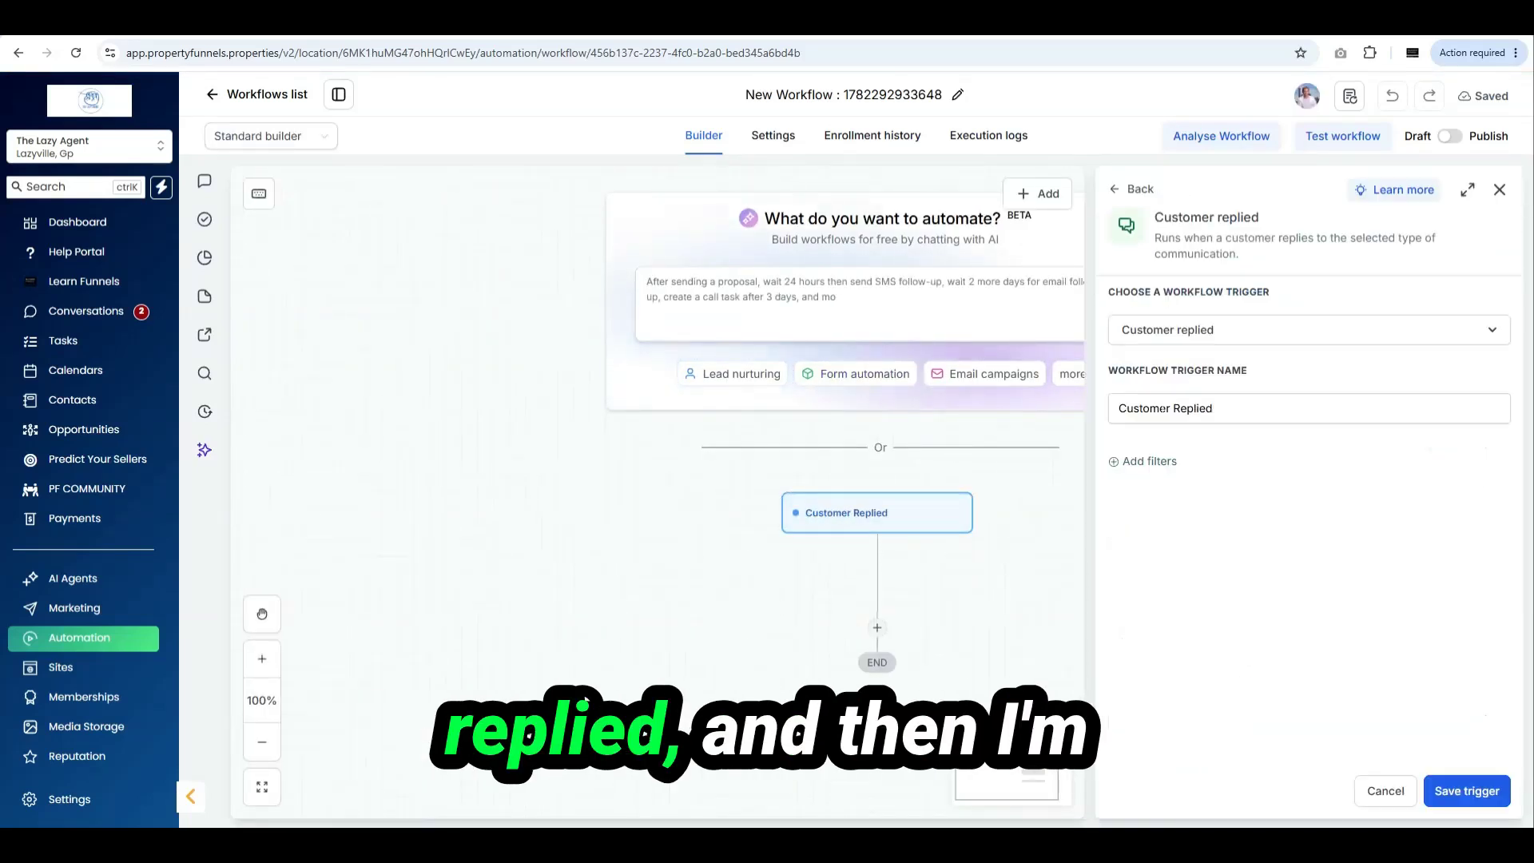
pyautogui.click(1155, 467)
pyautogui.click(1163, 488)
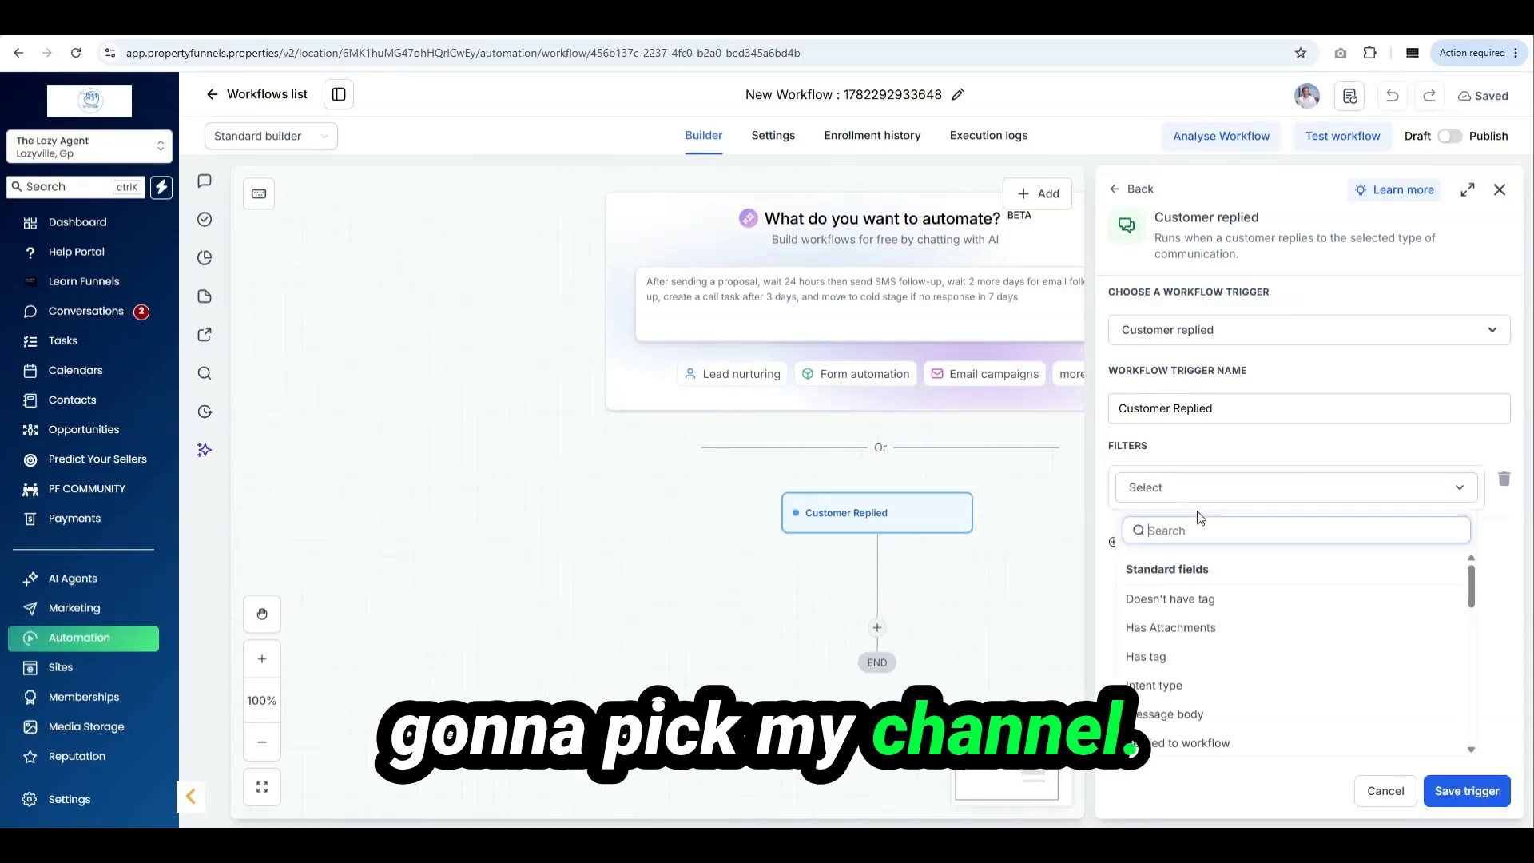
pyautogui.scroll(-2, 1188, 609)
pyautogui.click(1150, 612)
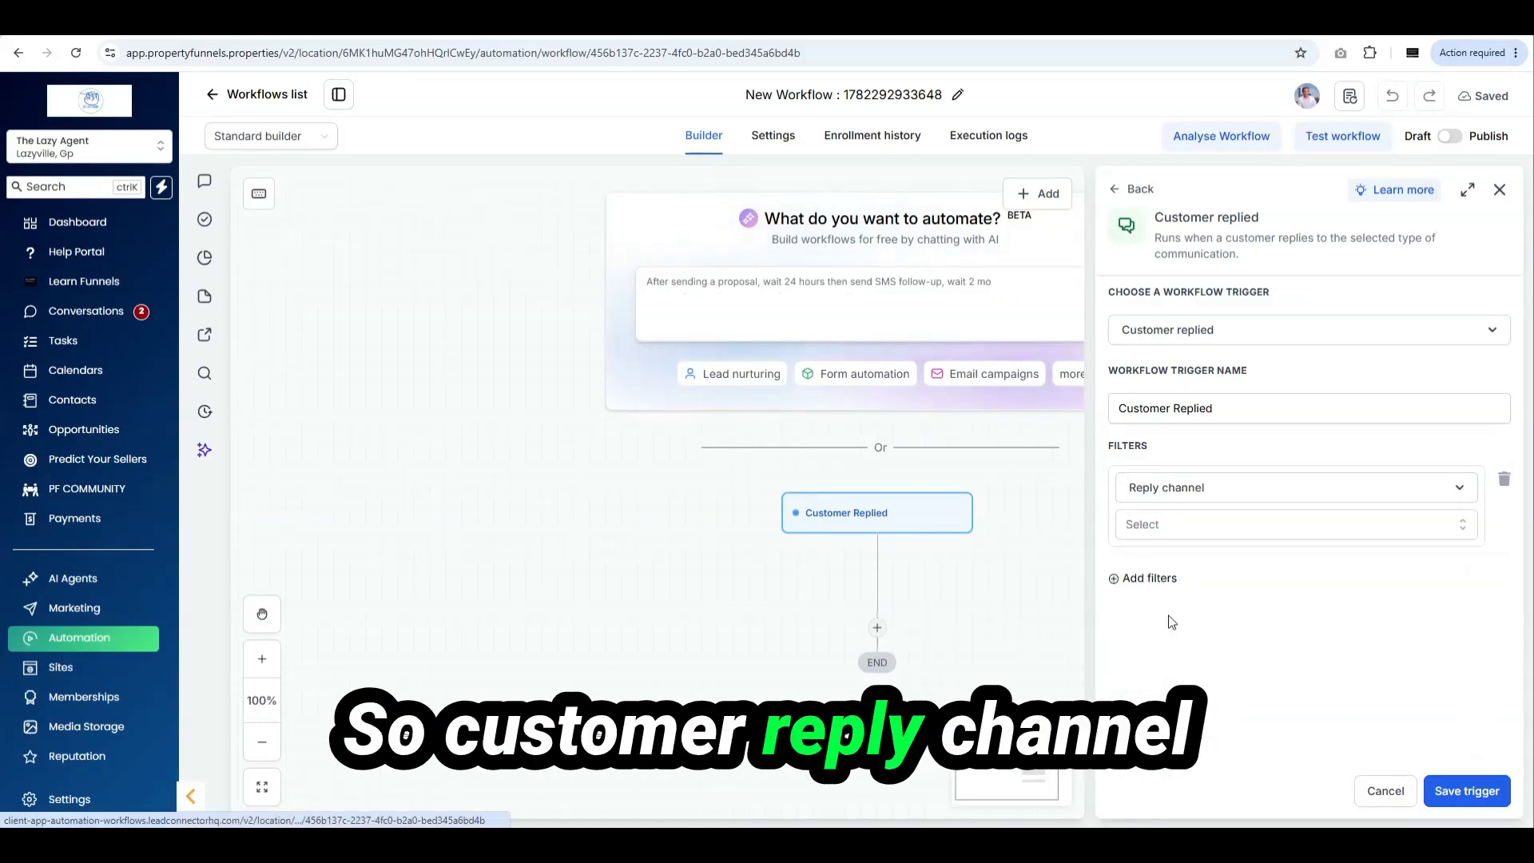
# Step: Set the reply channel filter to Facebook messenger and look through the other available channels without changing it
pyautogui.click(1174, 526)
pyautogui.scroll(-2, 1166, 639)
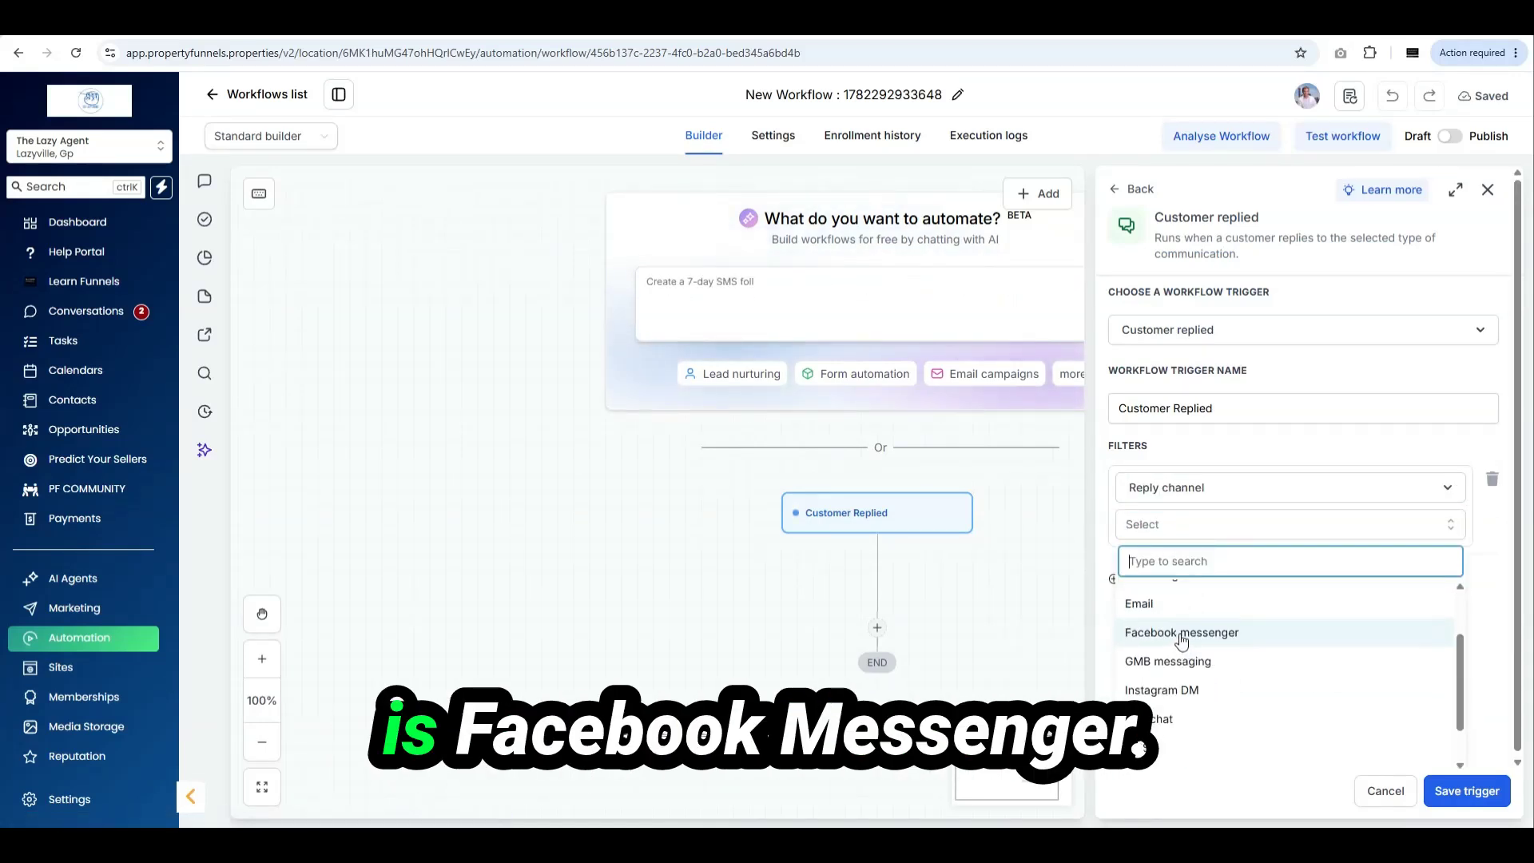
pyautogui.click(1185, 631)
pyautogui.click(1167, 526)
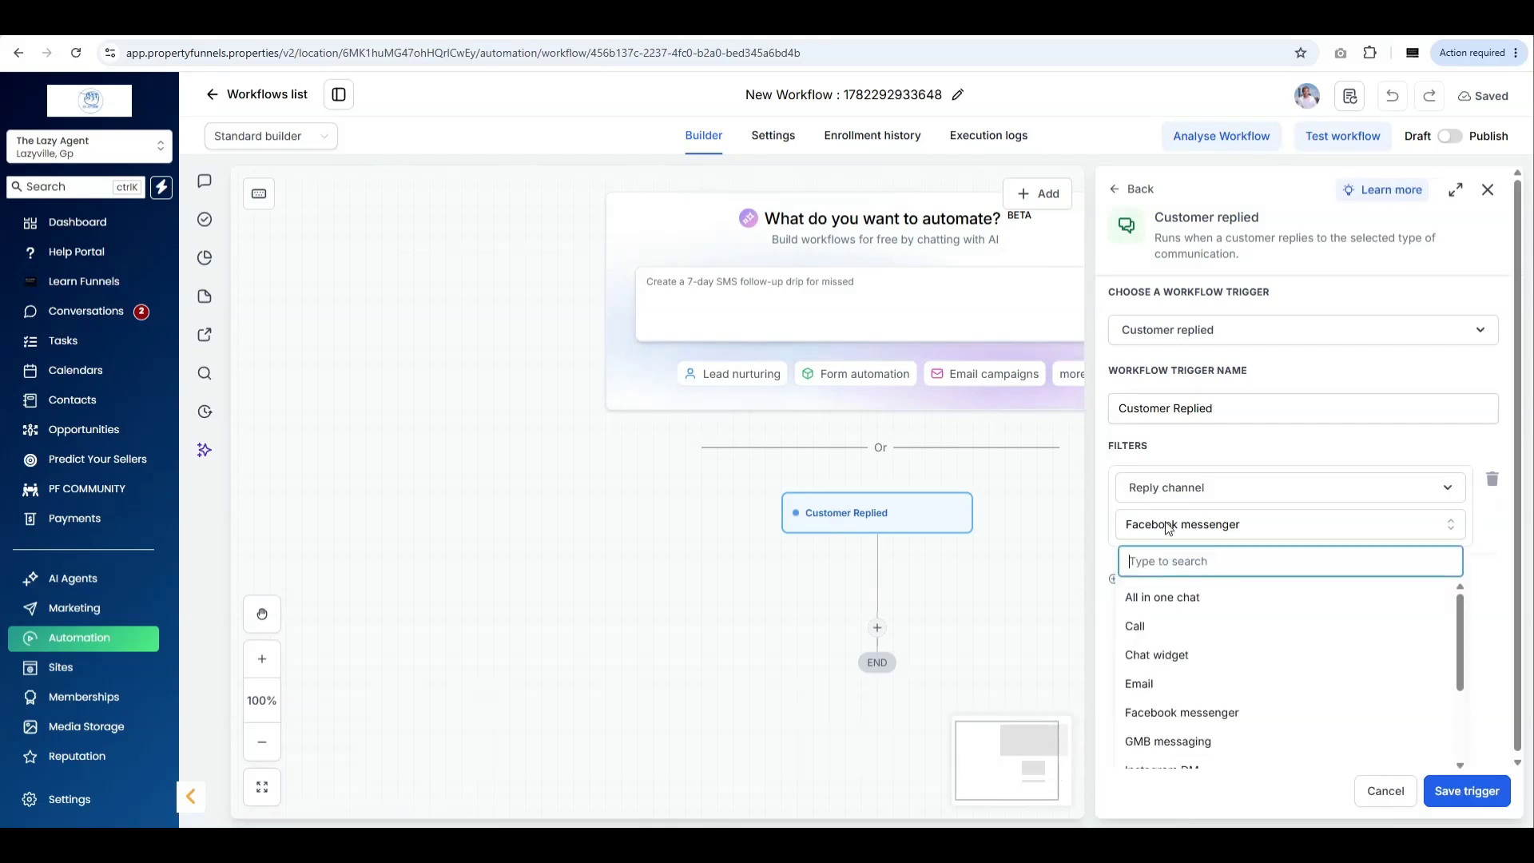
pyautogui.scroll(-3, 1156, 702)
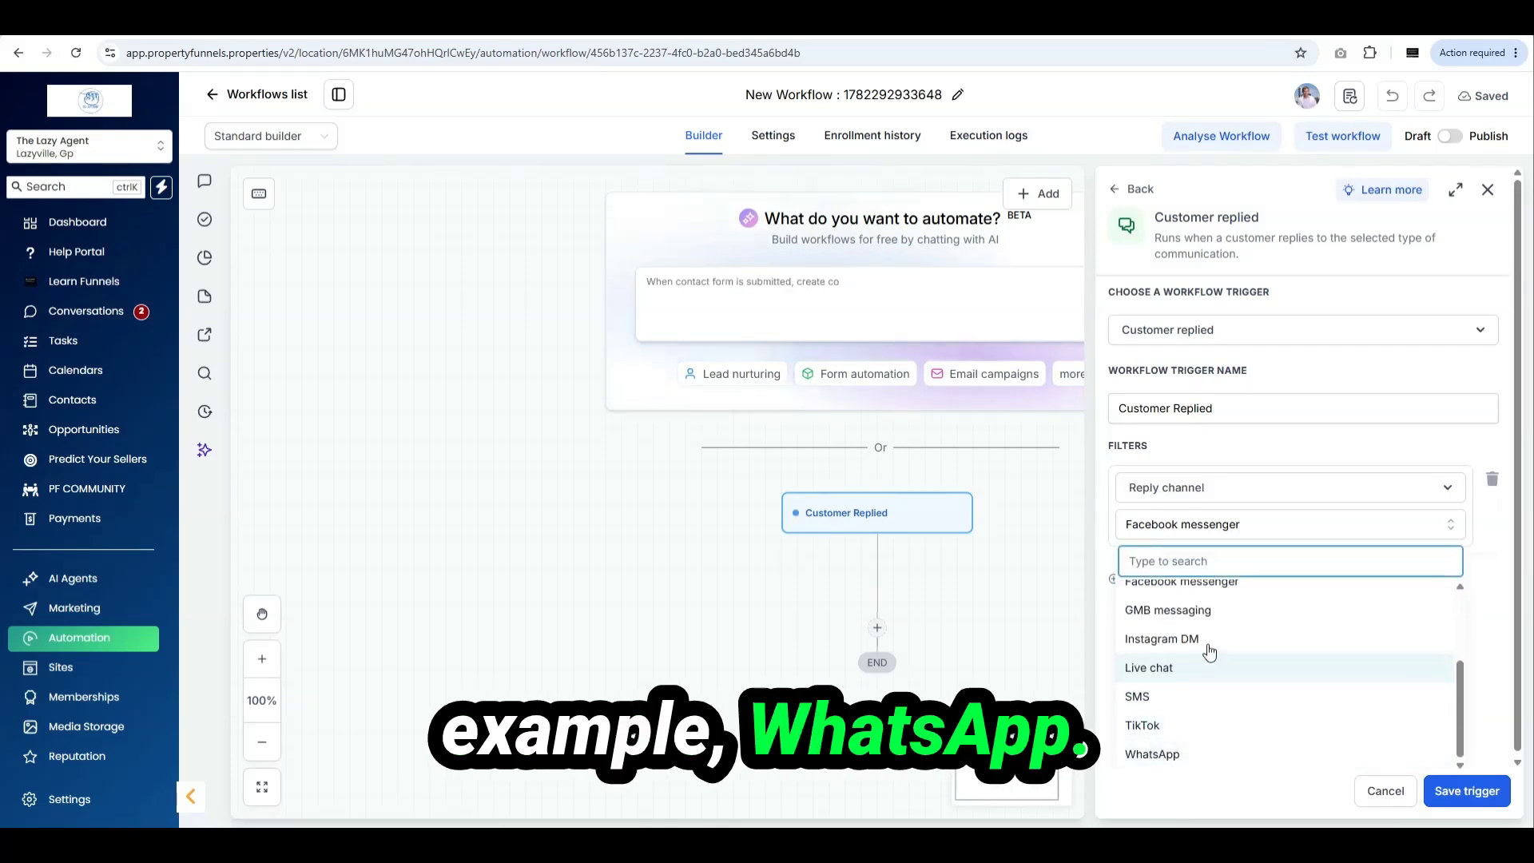
pyautogui.scroll(5, 1190, 675)
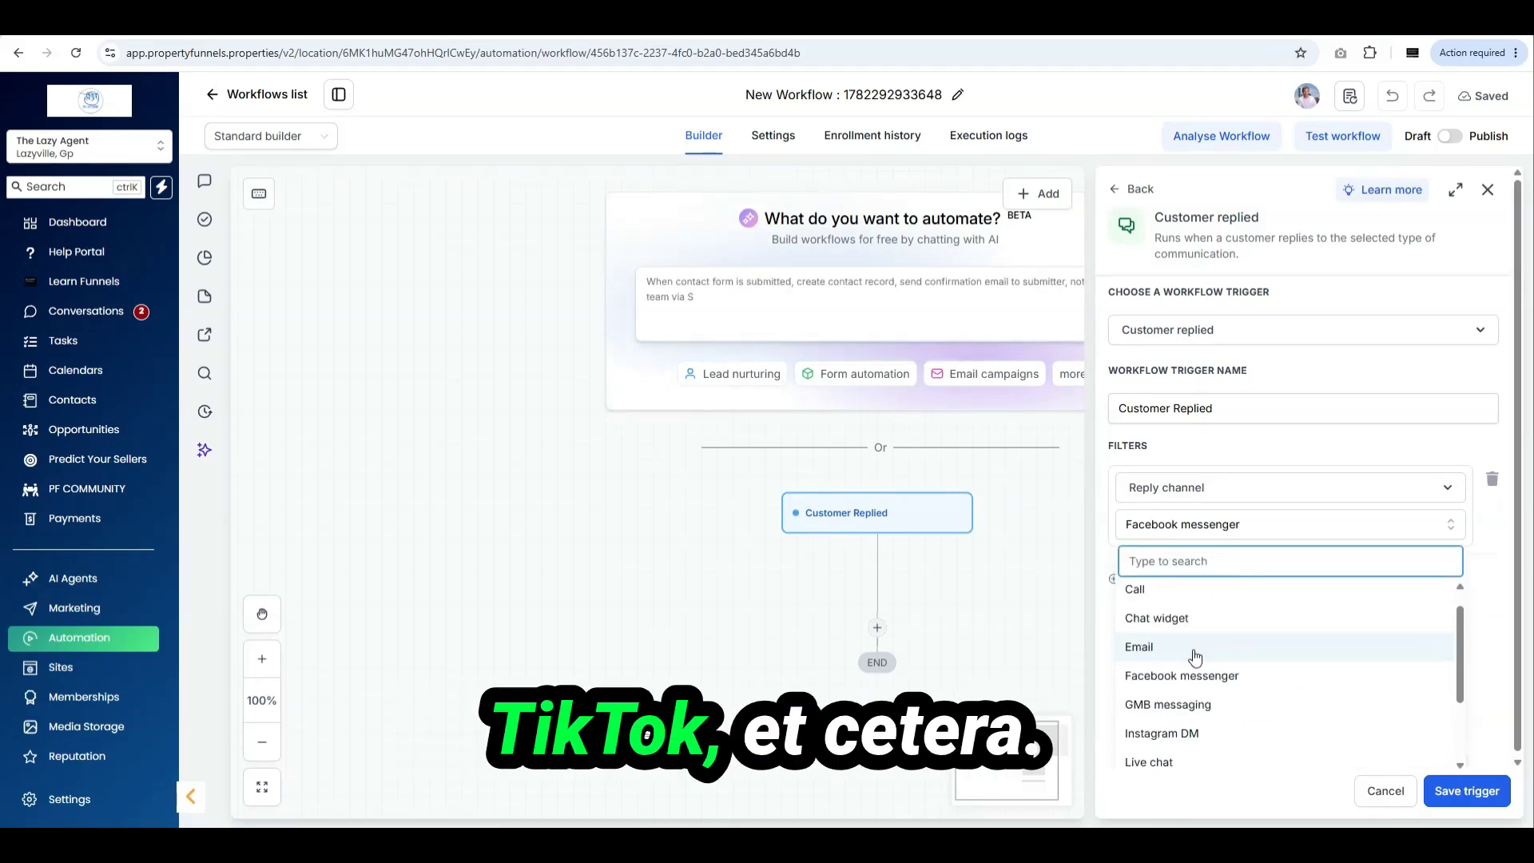
pyautogui.click(1256, 463)
# Step: Add a second trigger filter requiring the message body to contain "valuation", and save the trigger
pyautogui.click(1158, 576)
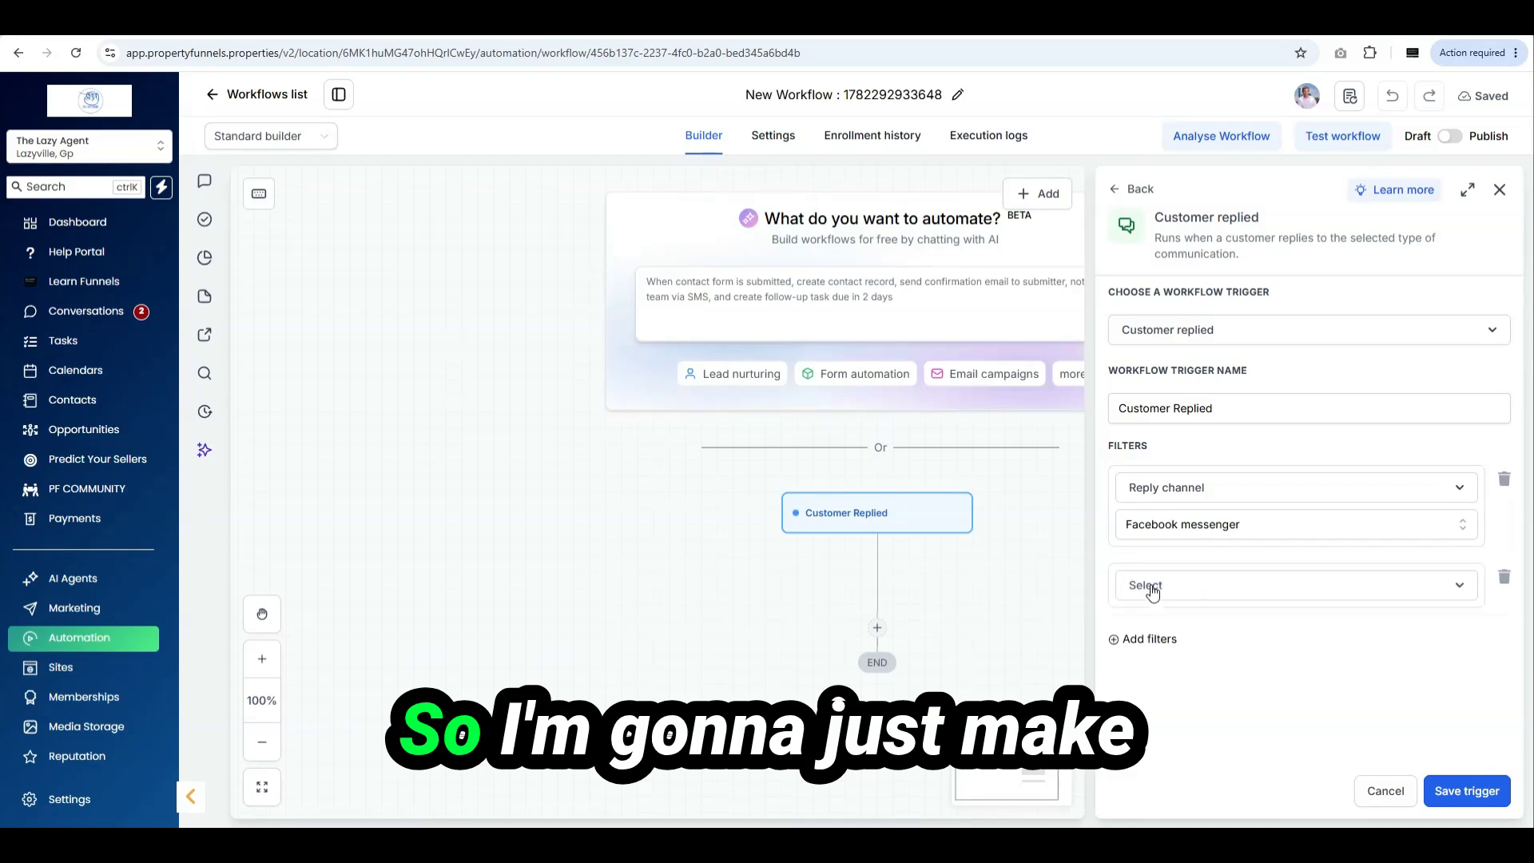
pyautogui.click(1150, 589)
pyautogui.scroll(-3, 1166, 679)
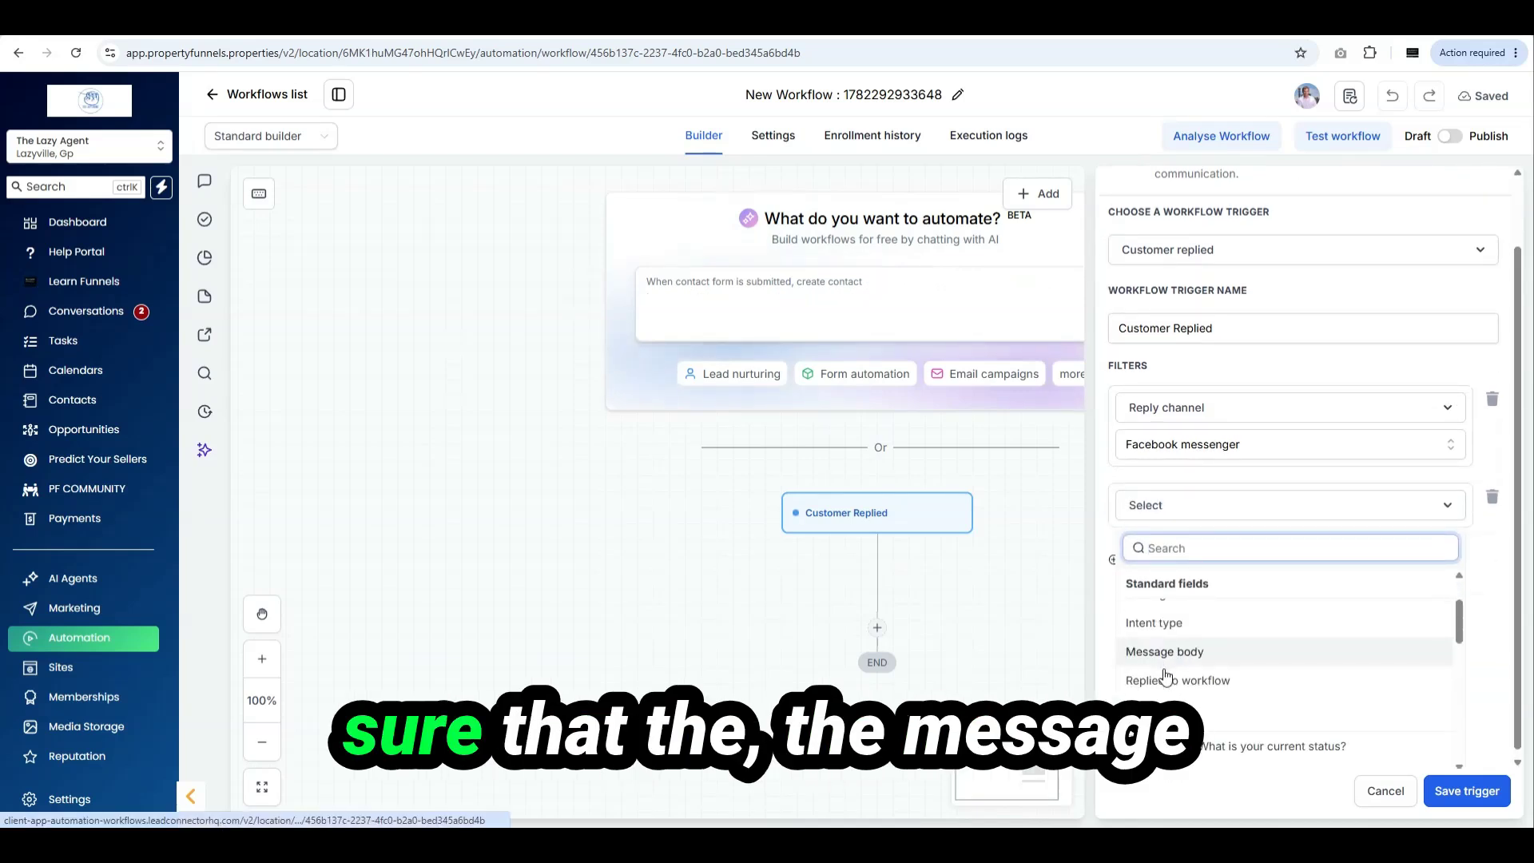
pyautogui.click(1163, 649)
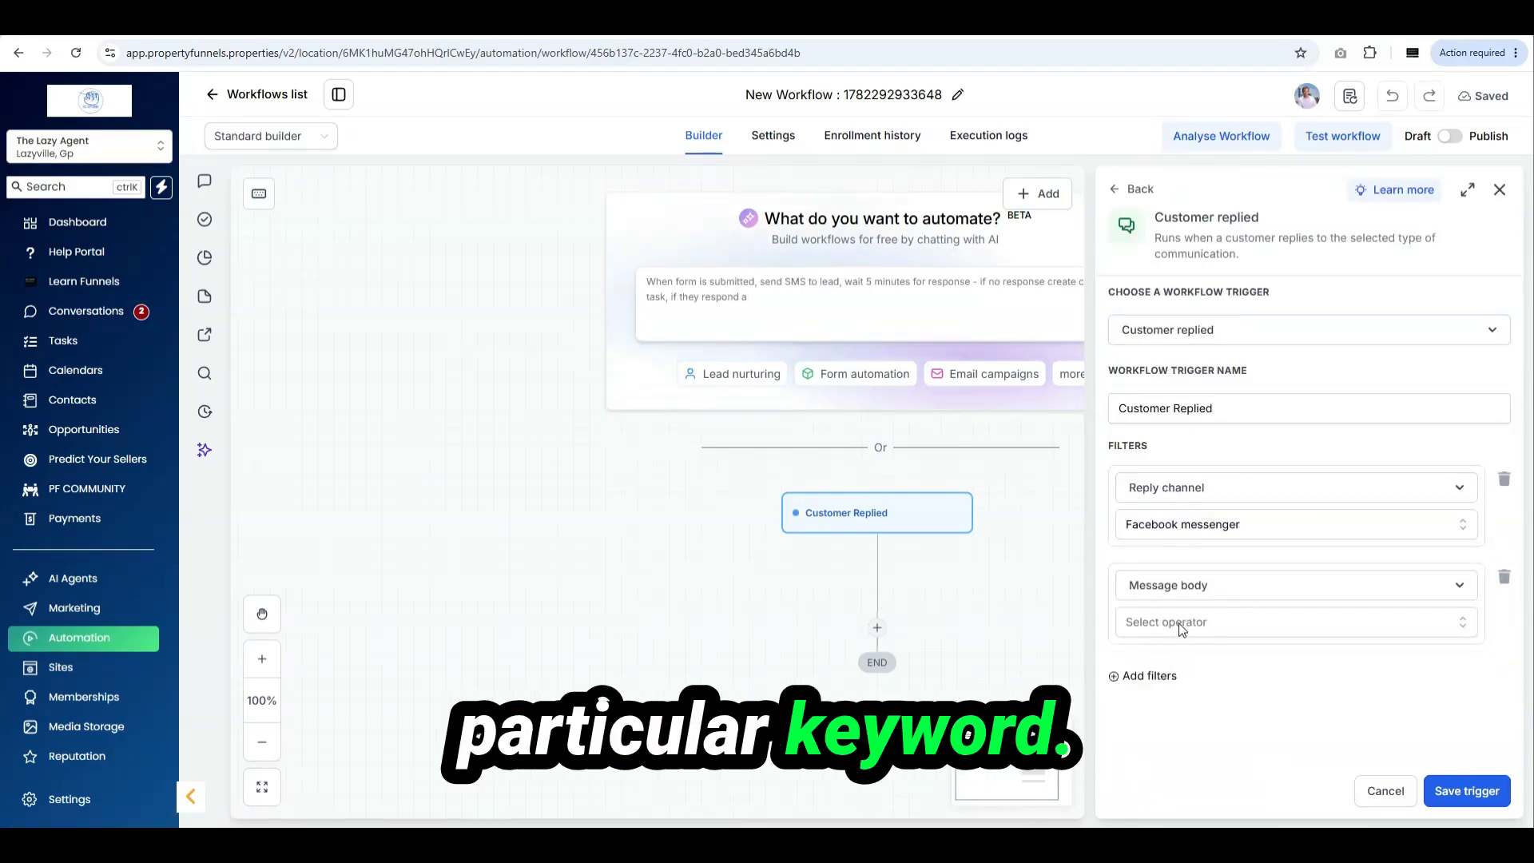
pyautogui.click(1179, 624)
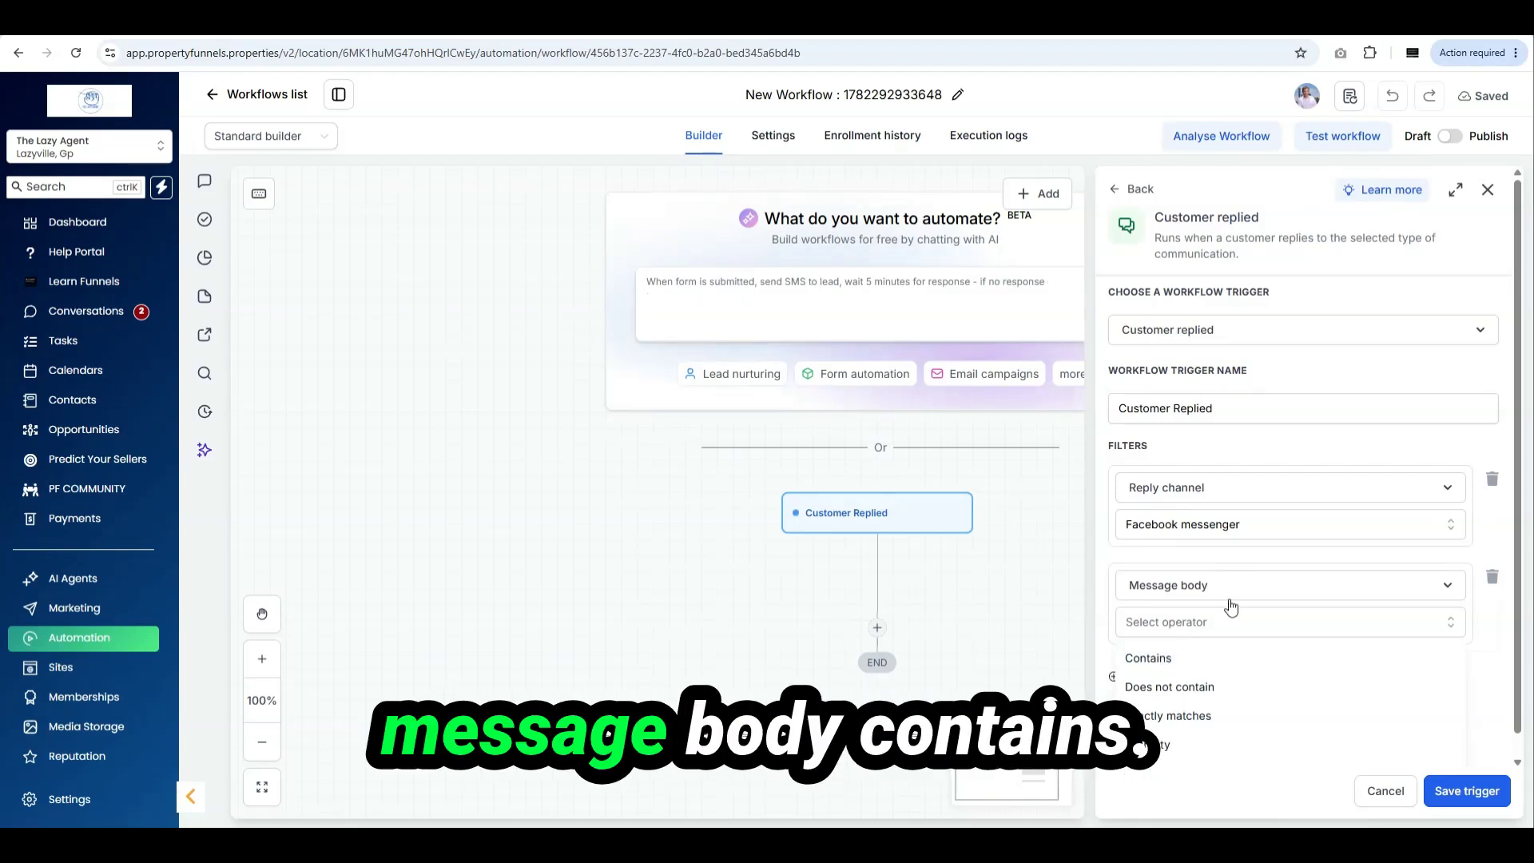
pyautogui.click(1167, 656)
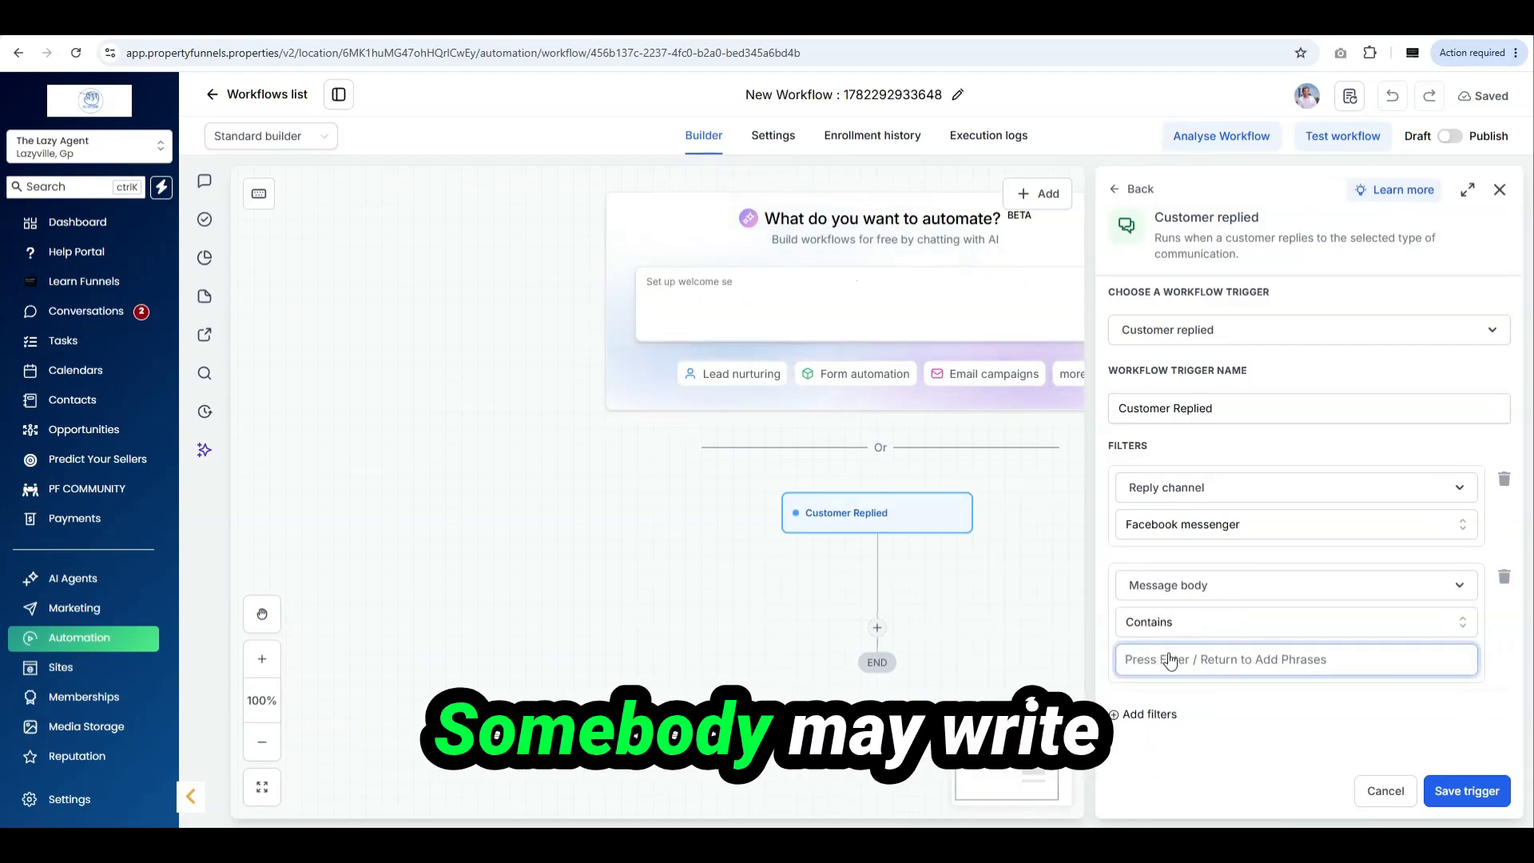
pyautogui.write('Val')
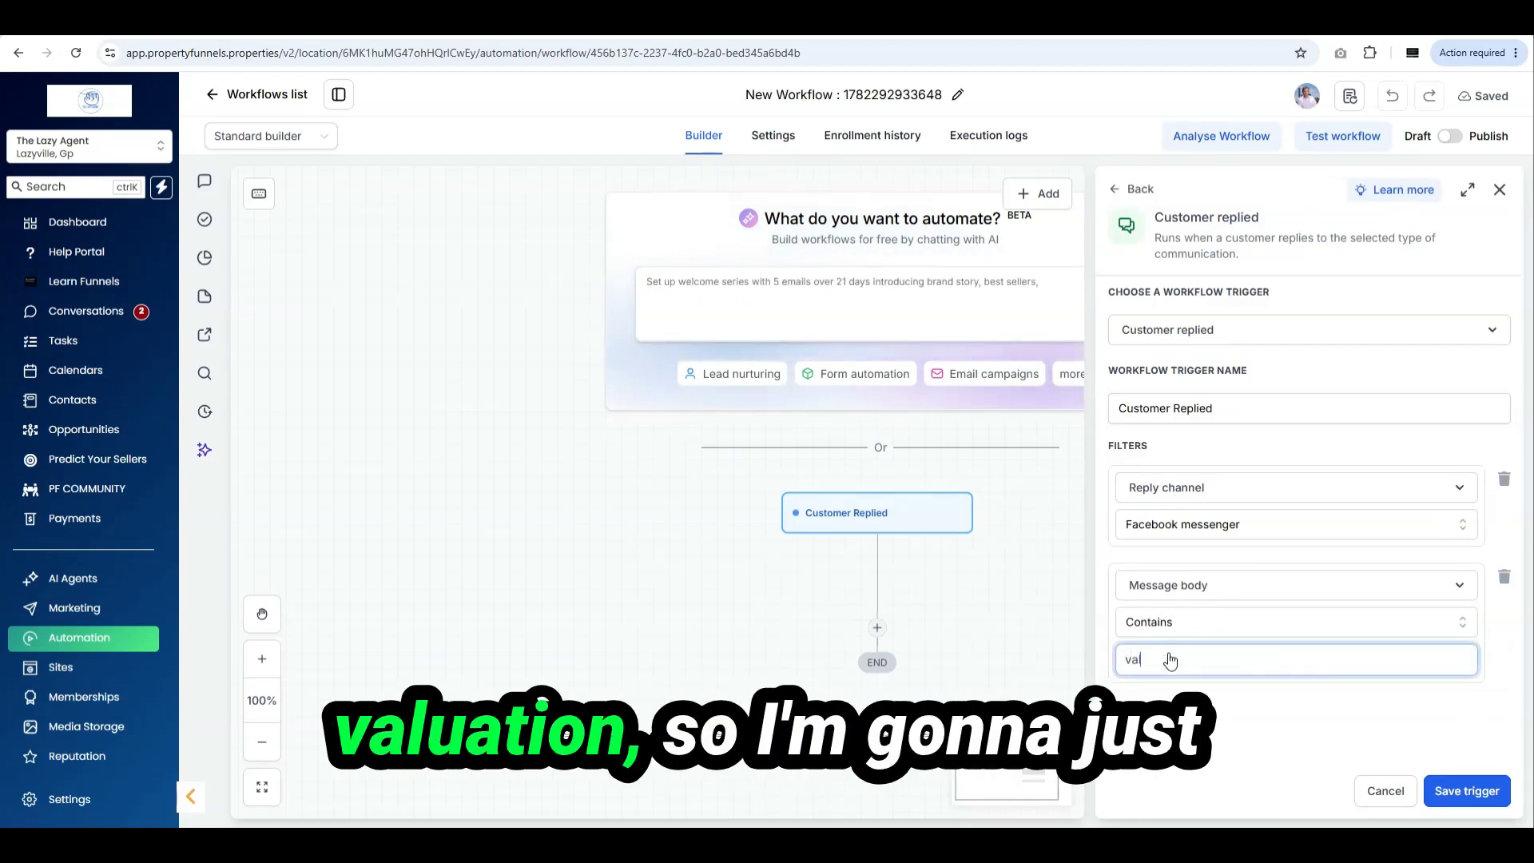
pyautogui.write('uation')
pyautogui.press('Return')
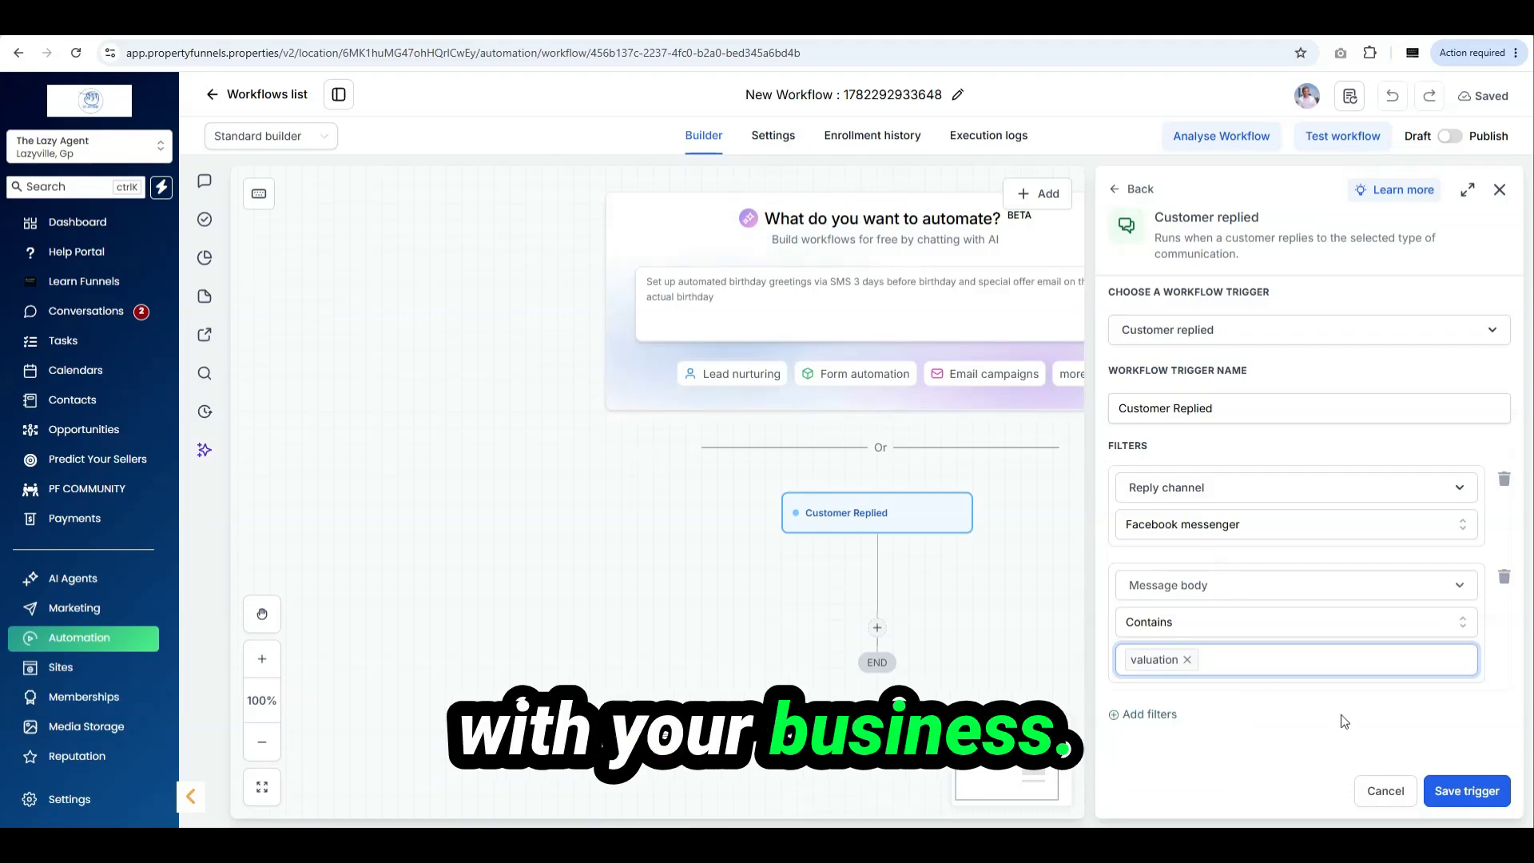
pyautogui.click(1475, 793)
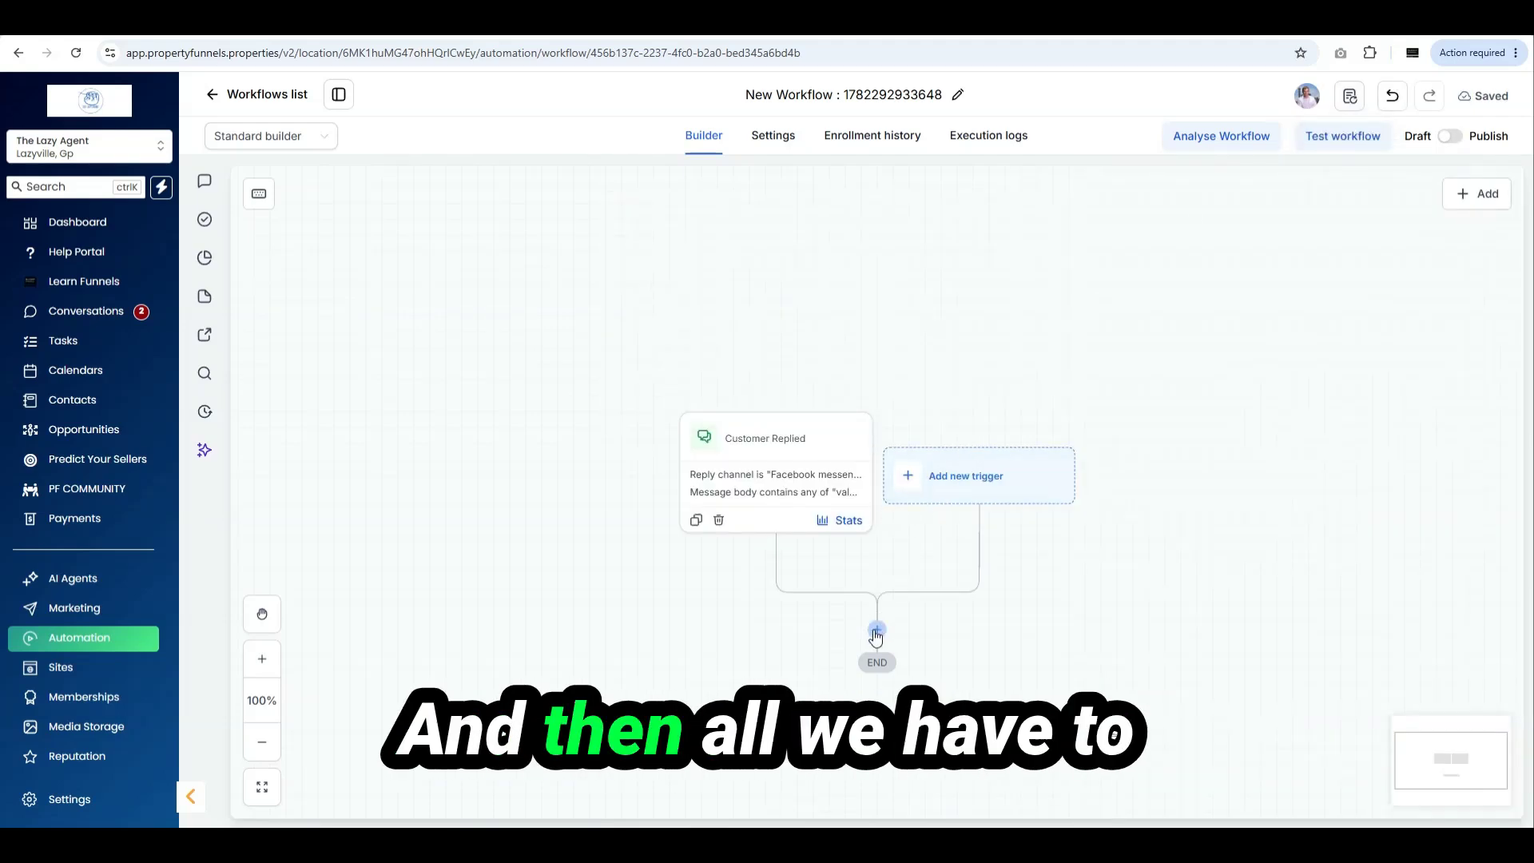
# Step: Add an "Update conversation AI bot and status" action after the trigger
pyautogui.click(876, 630)
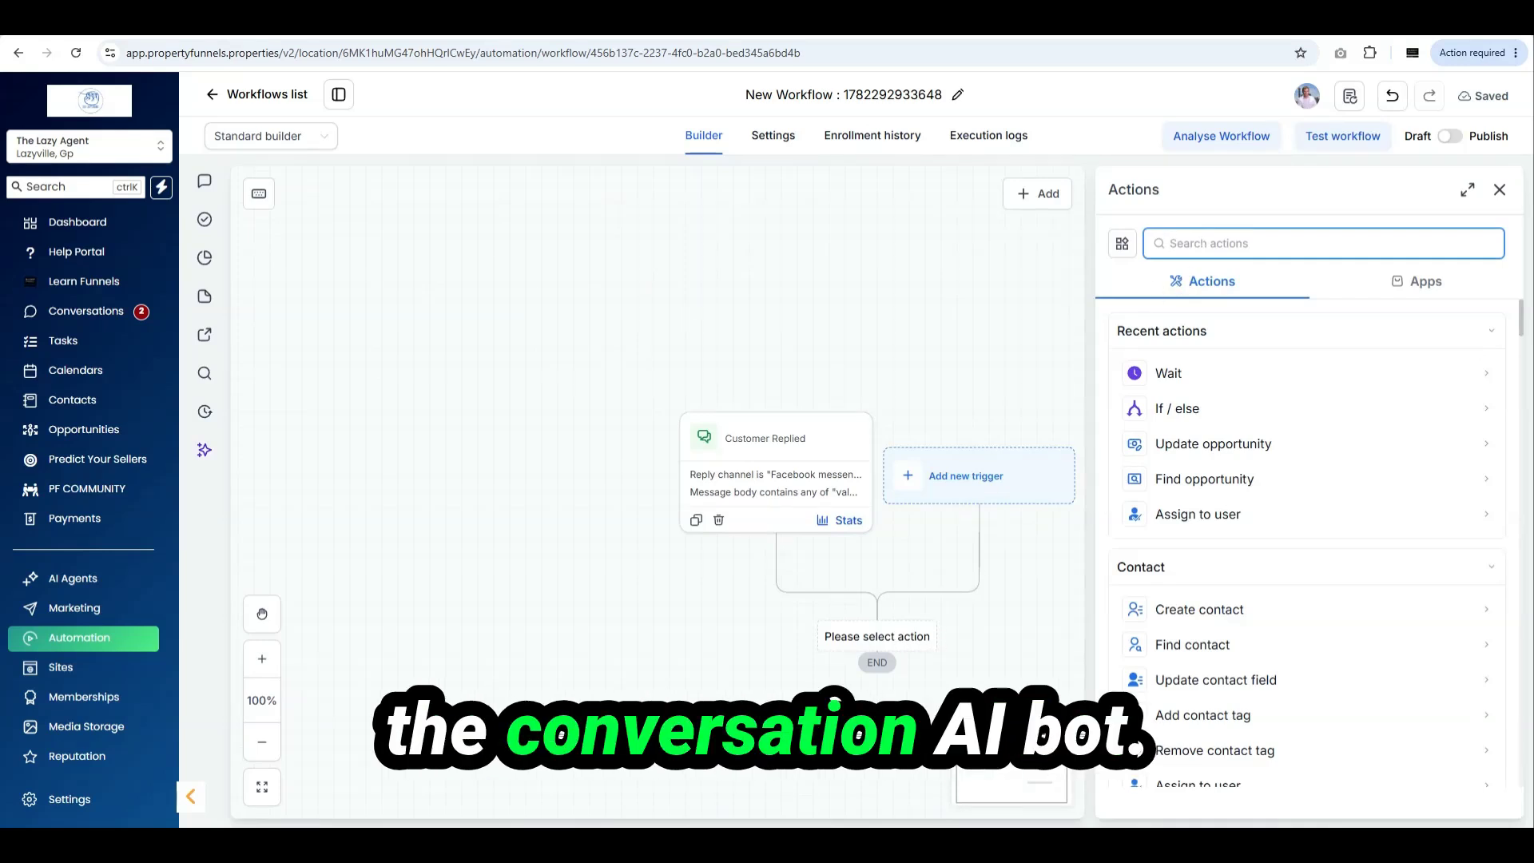
pyautogui.write('co')
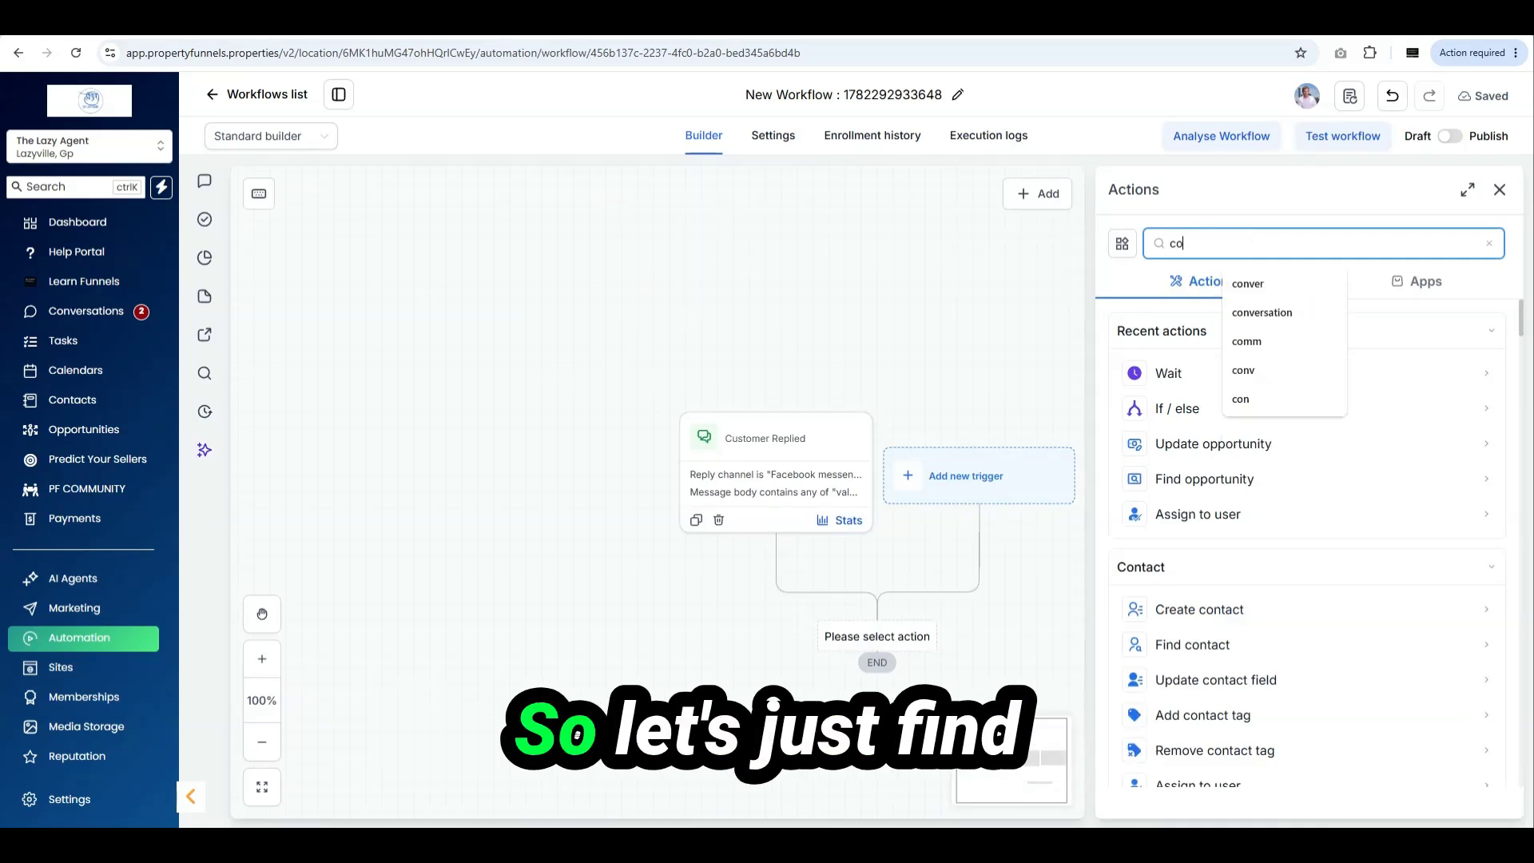
pyautogui.write('n')
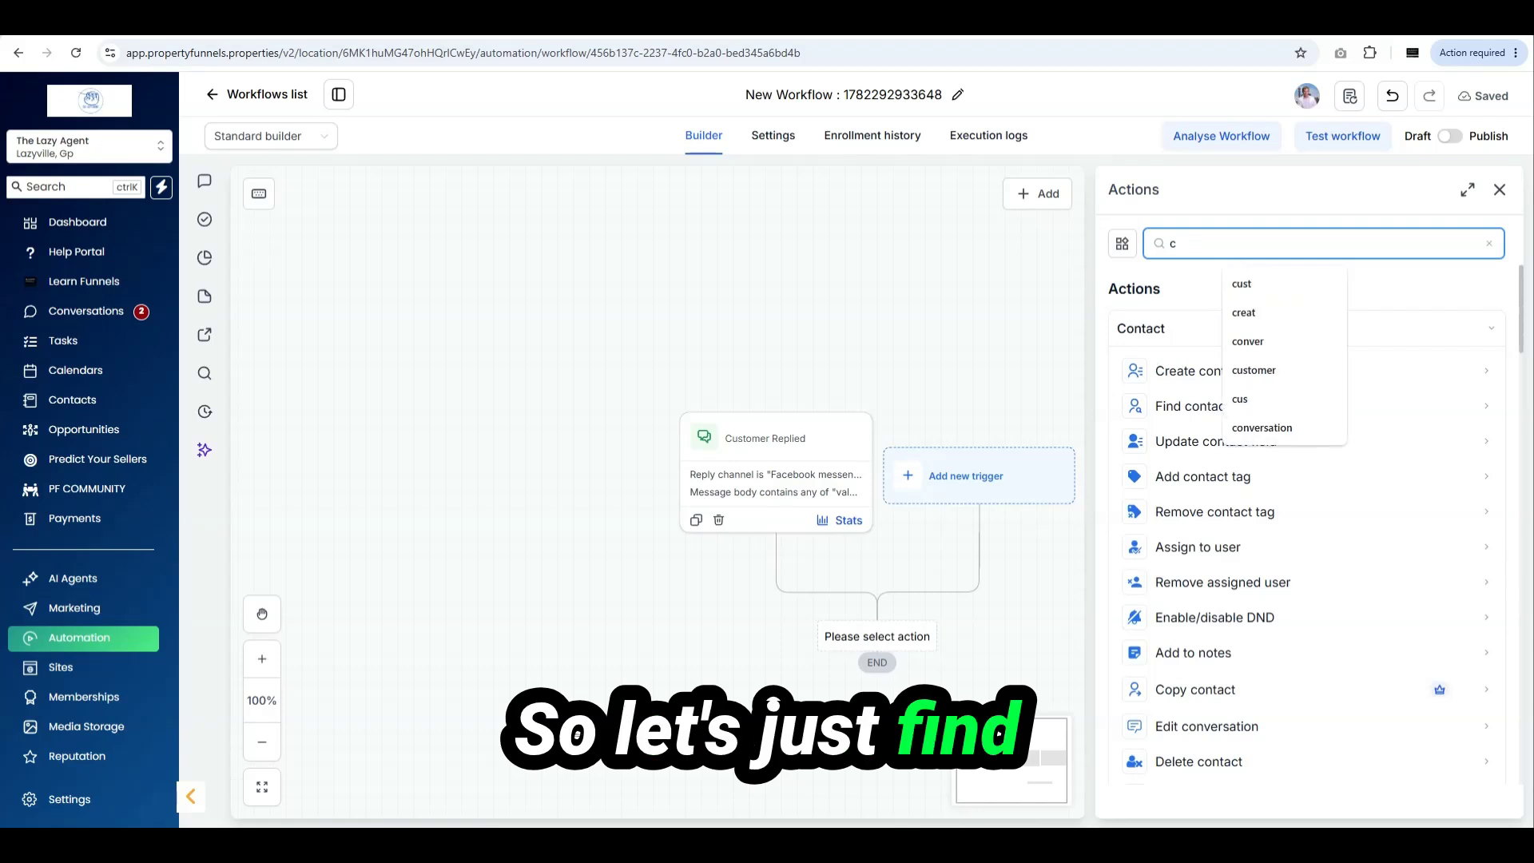
pyautogui.press('BackSpace')
pyautogui.write('update')
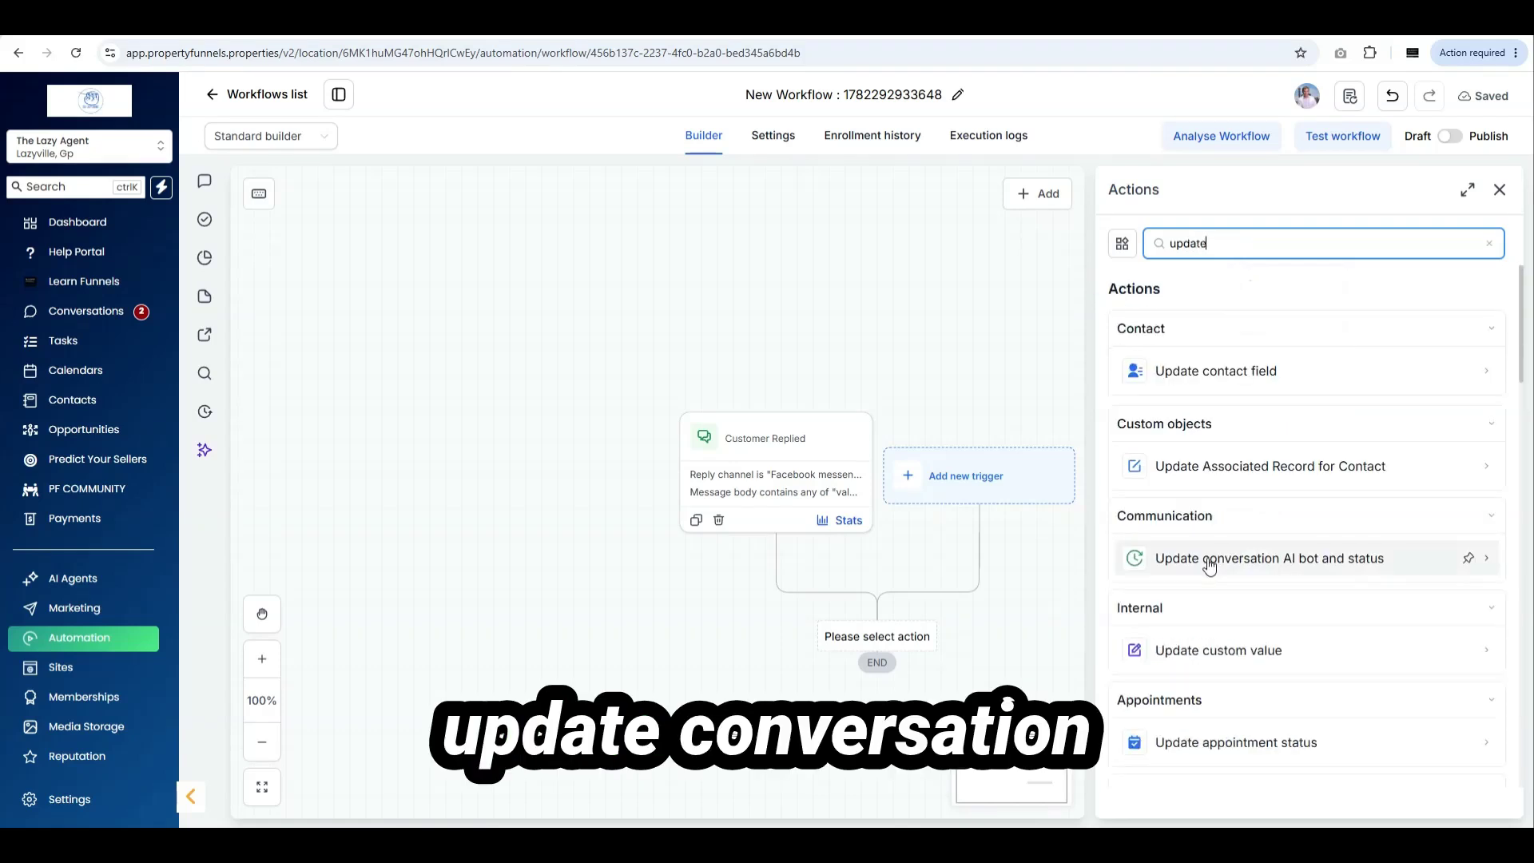
pyautogui.click(1210, 559)
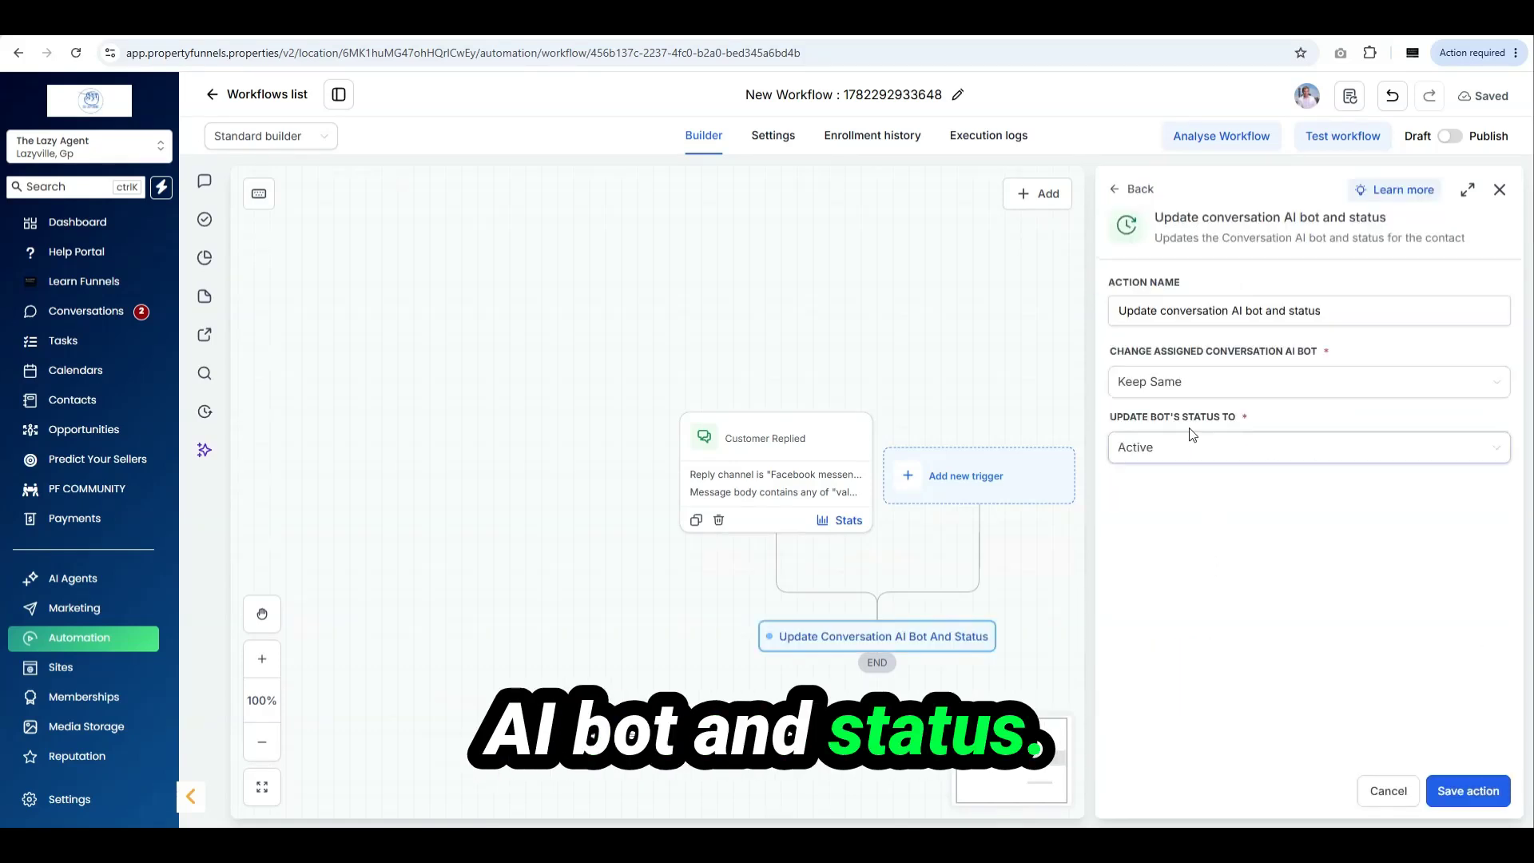
# Step: Assign the Seller Qualification Assistant bot in the action and save it
pyautogui.click(1162, 379)
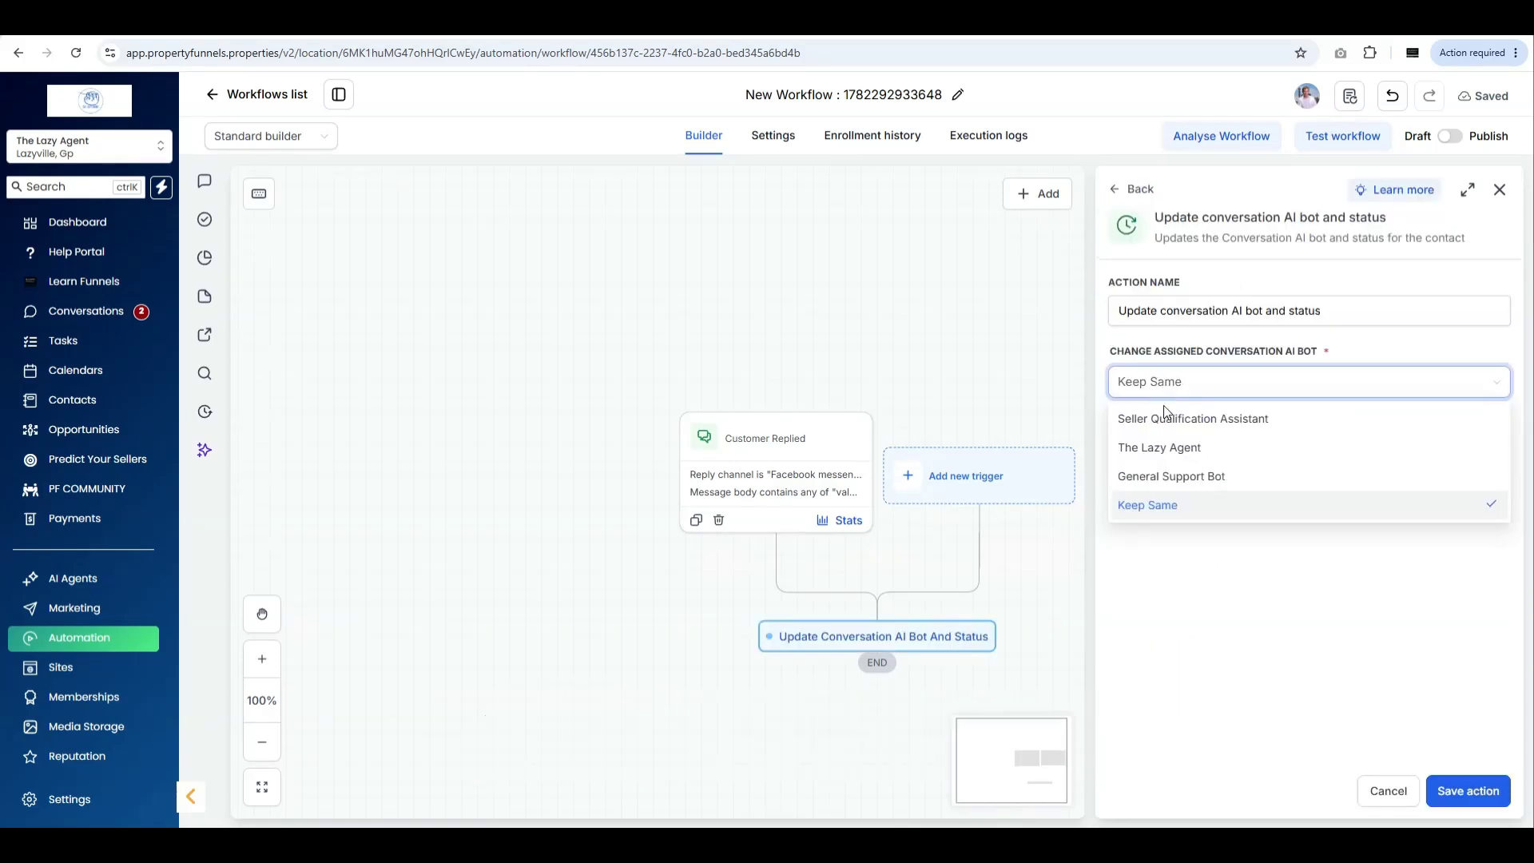
pyautogui.click(1204, 423)
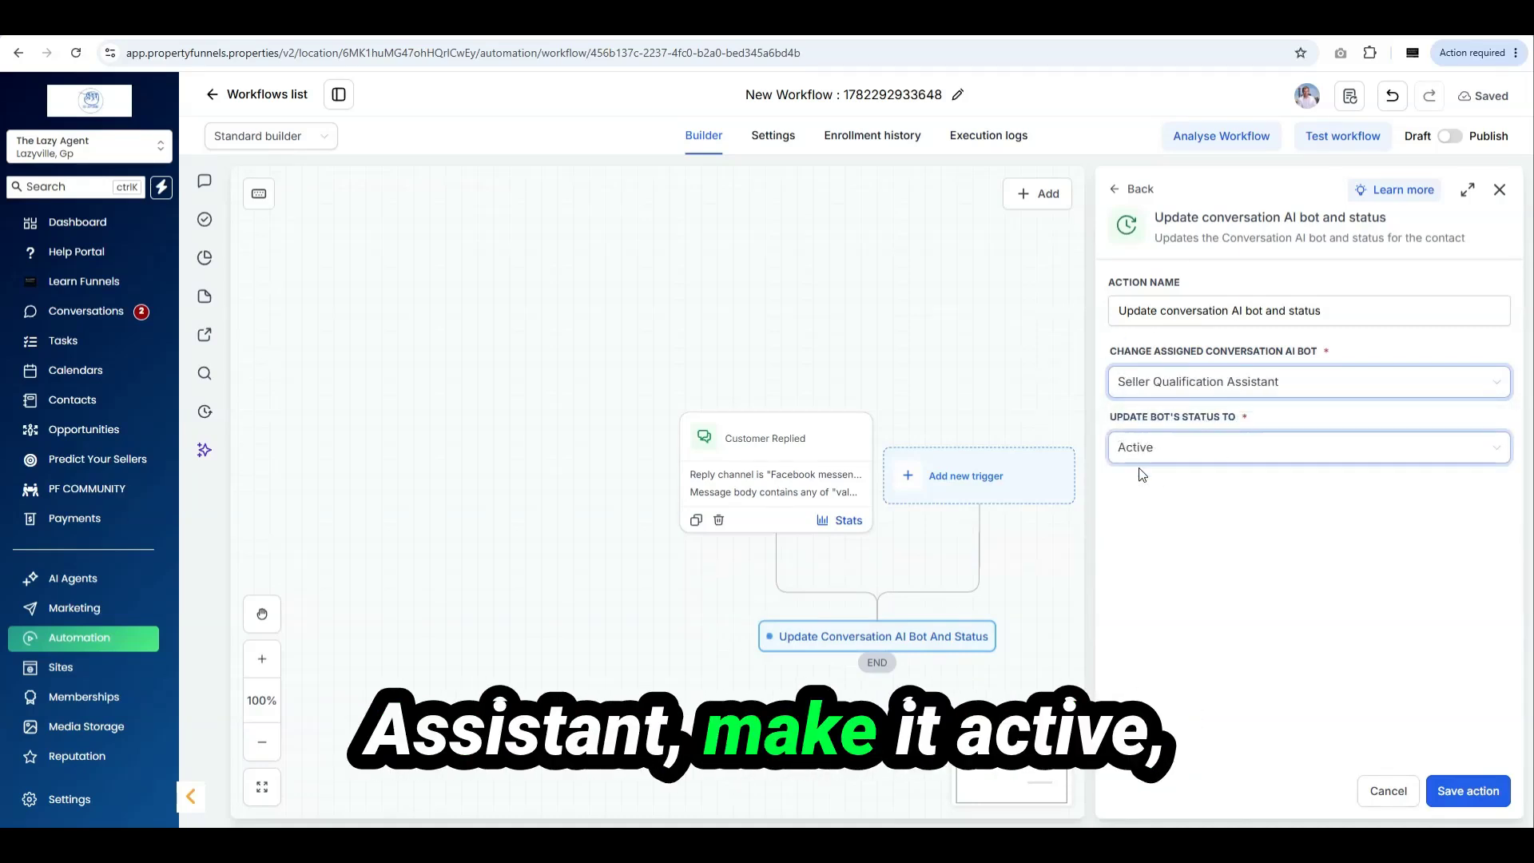
pyautogui.click(1468, 790)
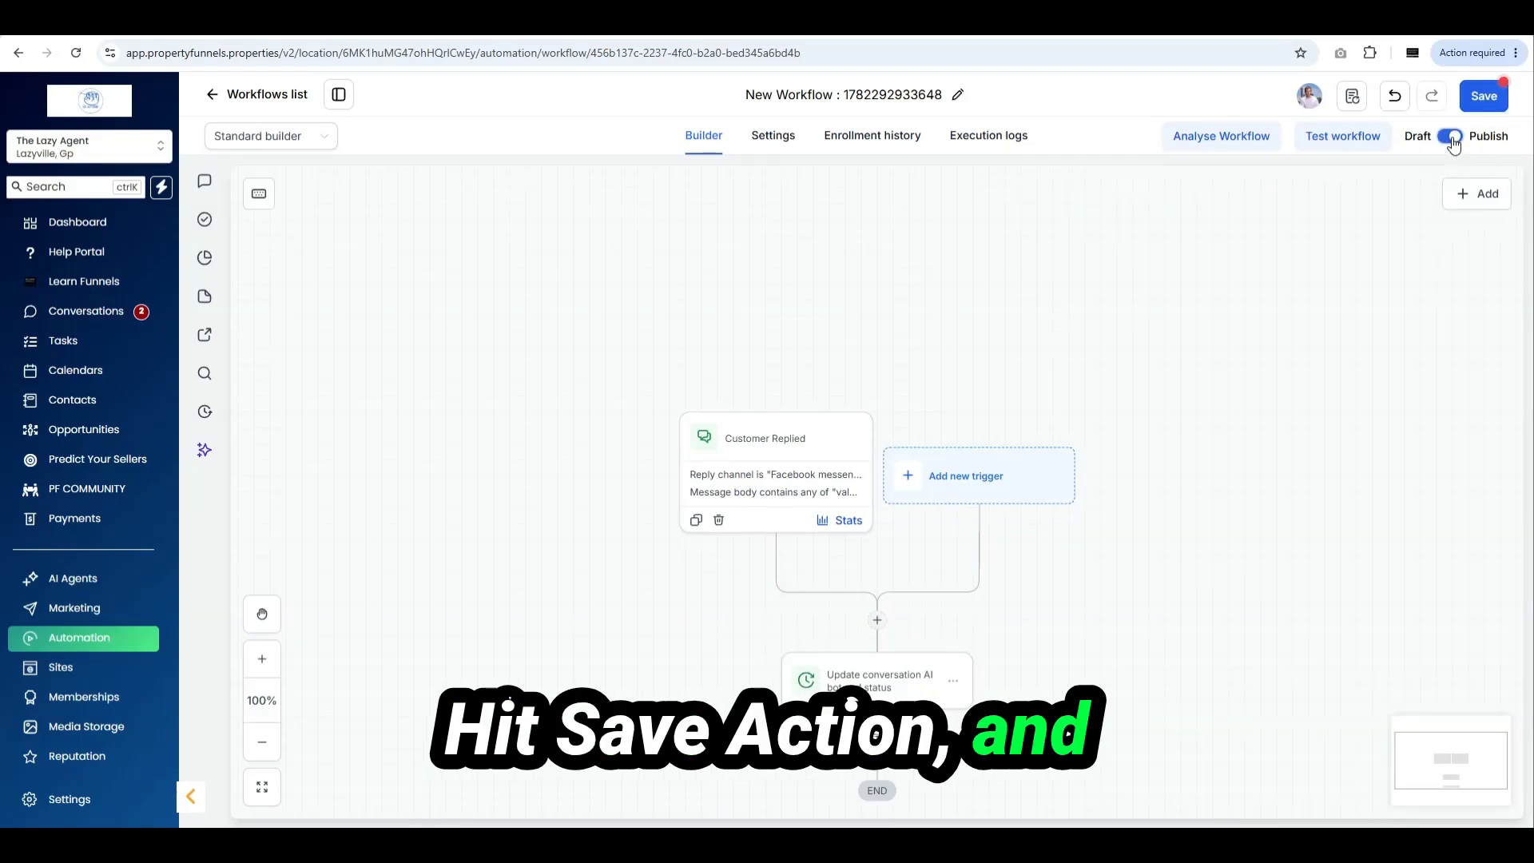
# Step: Save the workflow as published and rename it "seller messenger qualifier"
pyautogui.click(1483, 96)
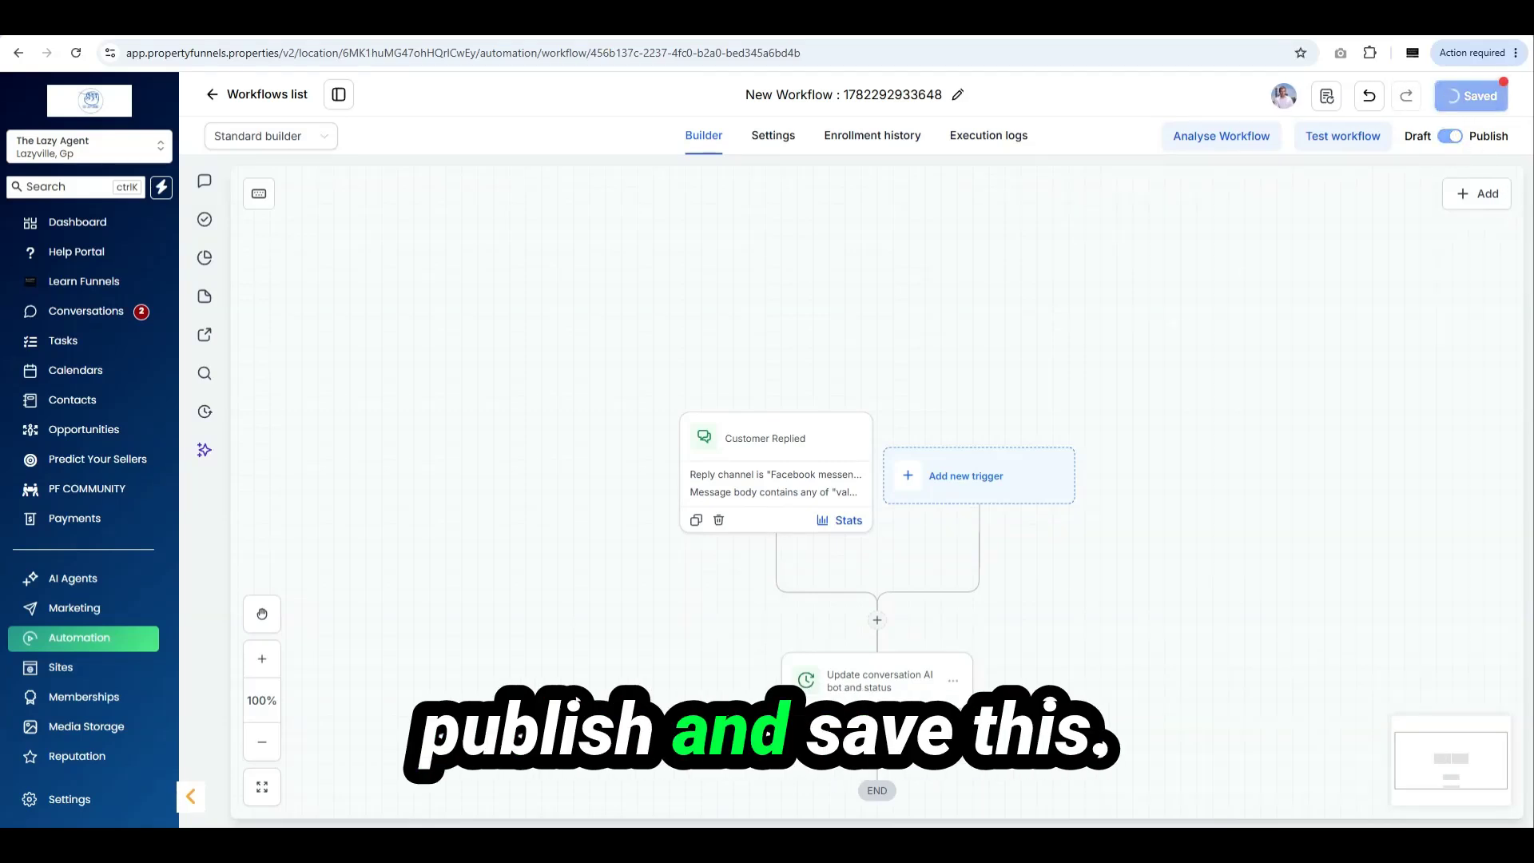
pyautogui.click(765, 93)
pyautogui.write('sell')
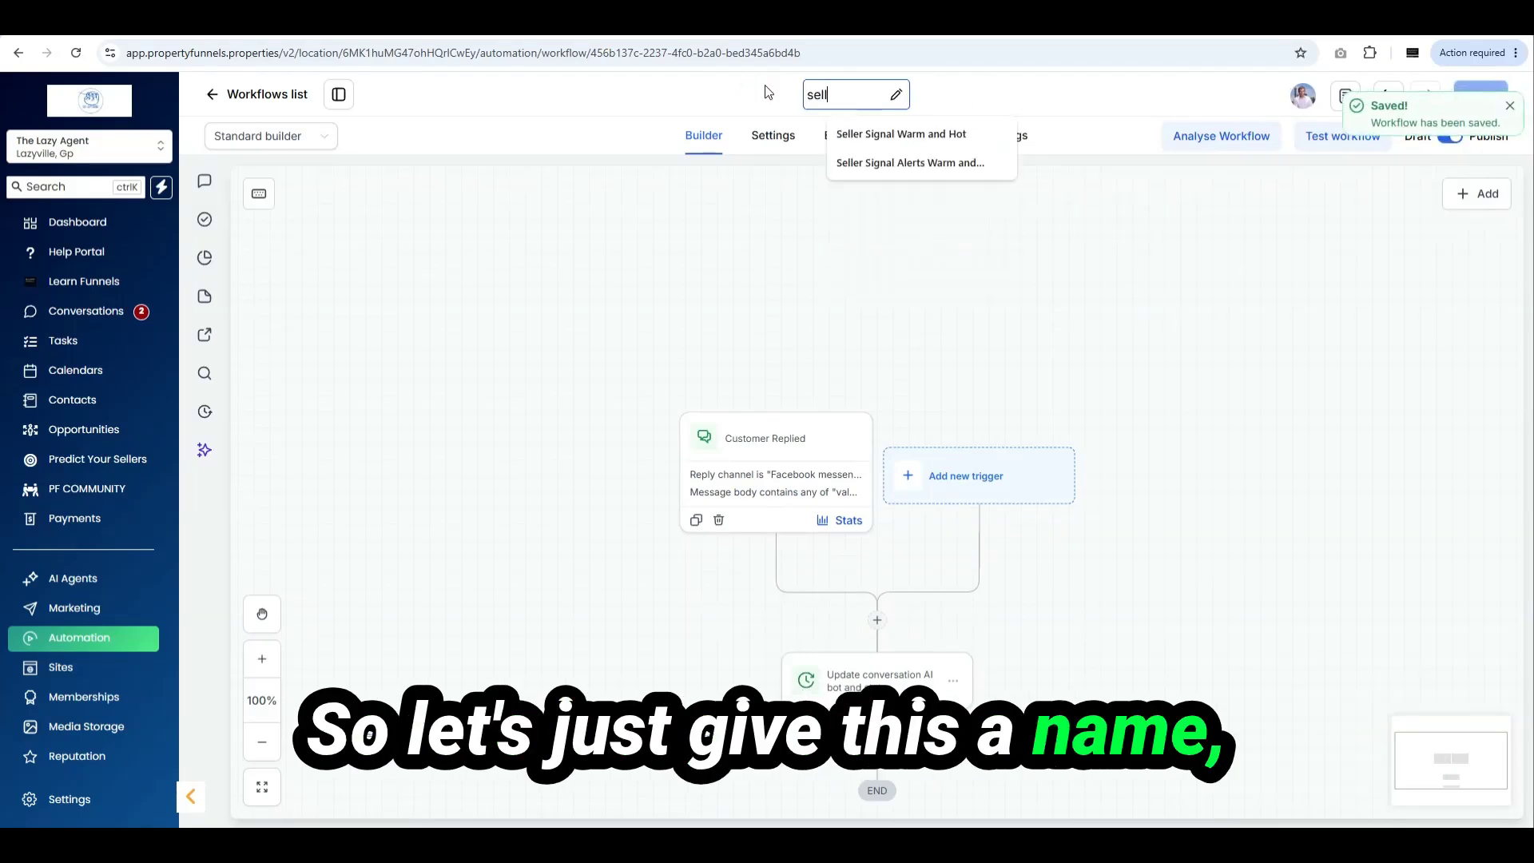
pyautogui.write('er me')
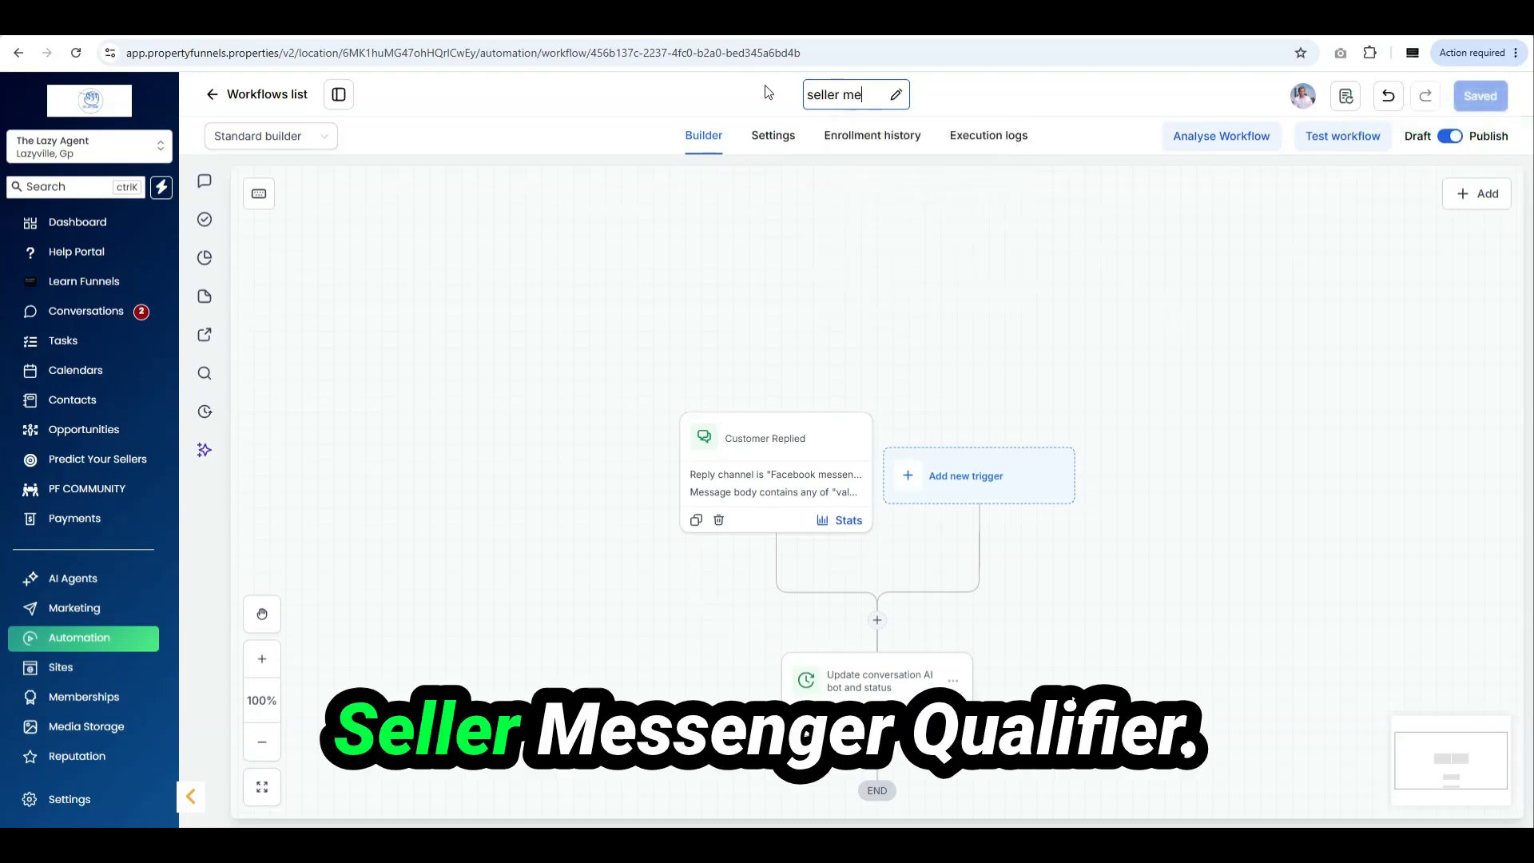
pyautogui.write('ssenger qu')
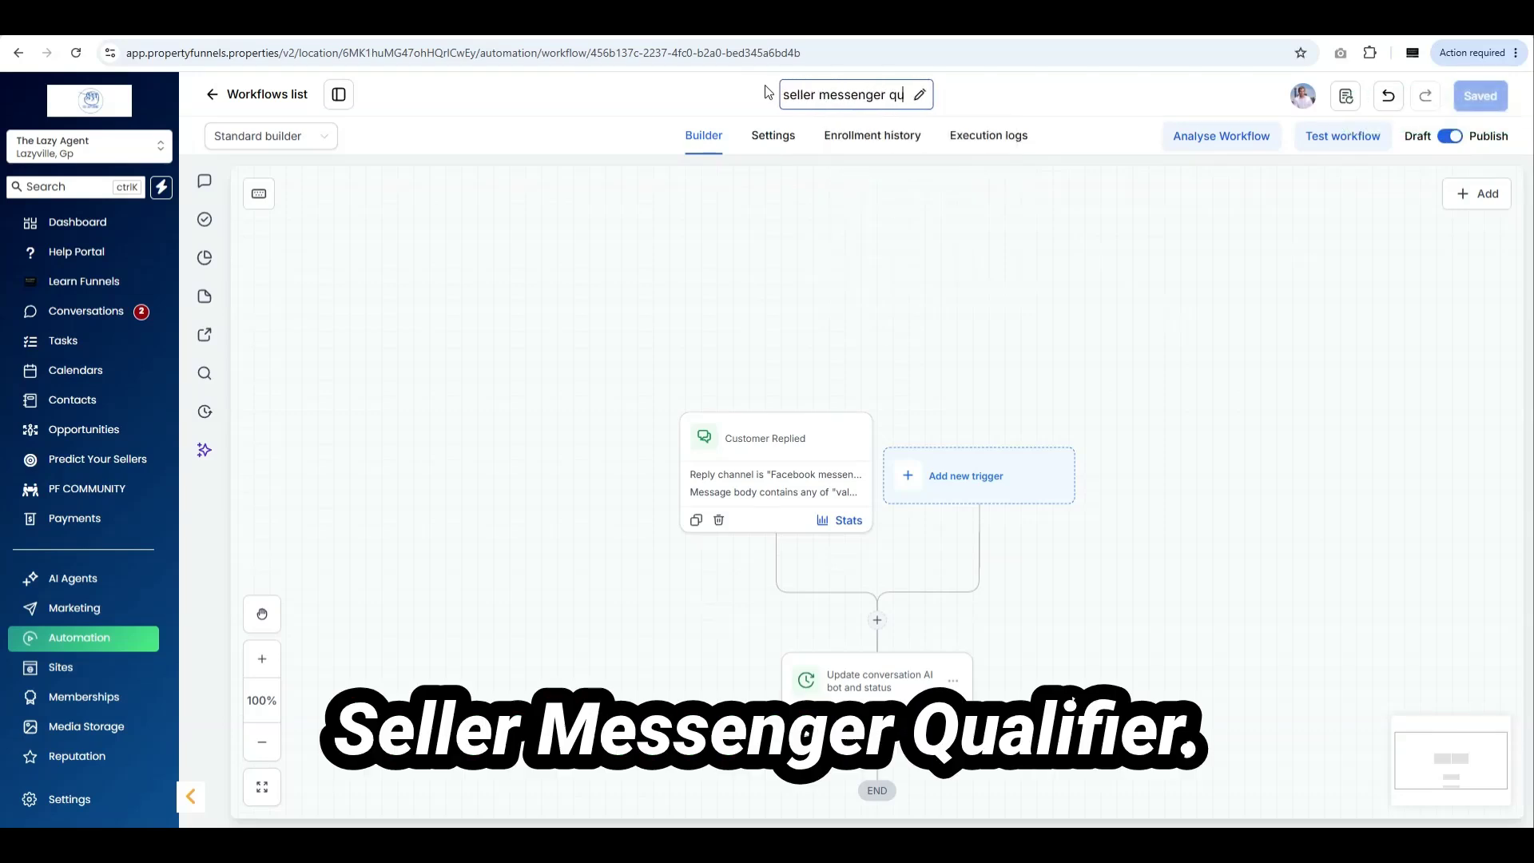
pyautogui.write('alifier')
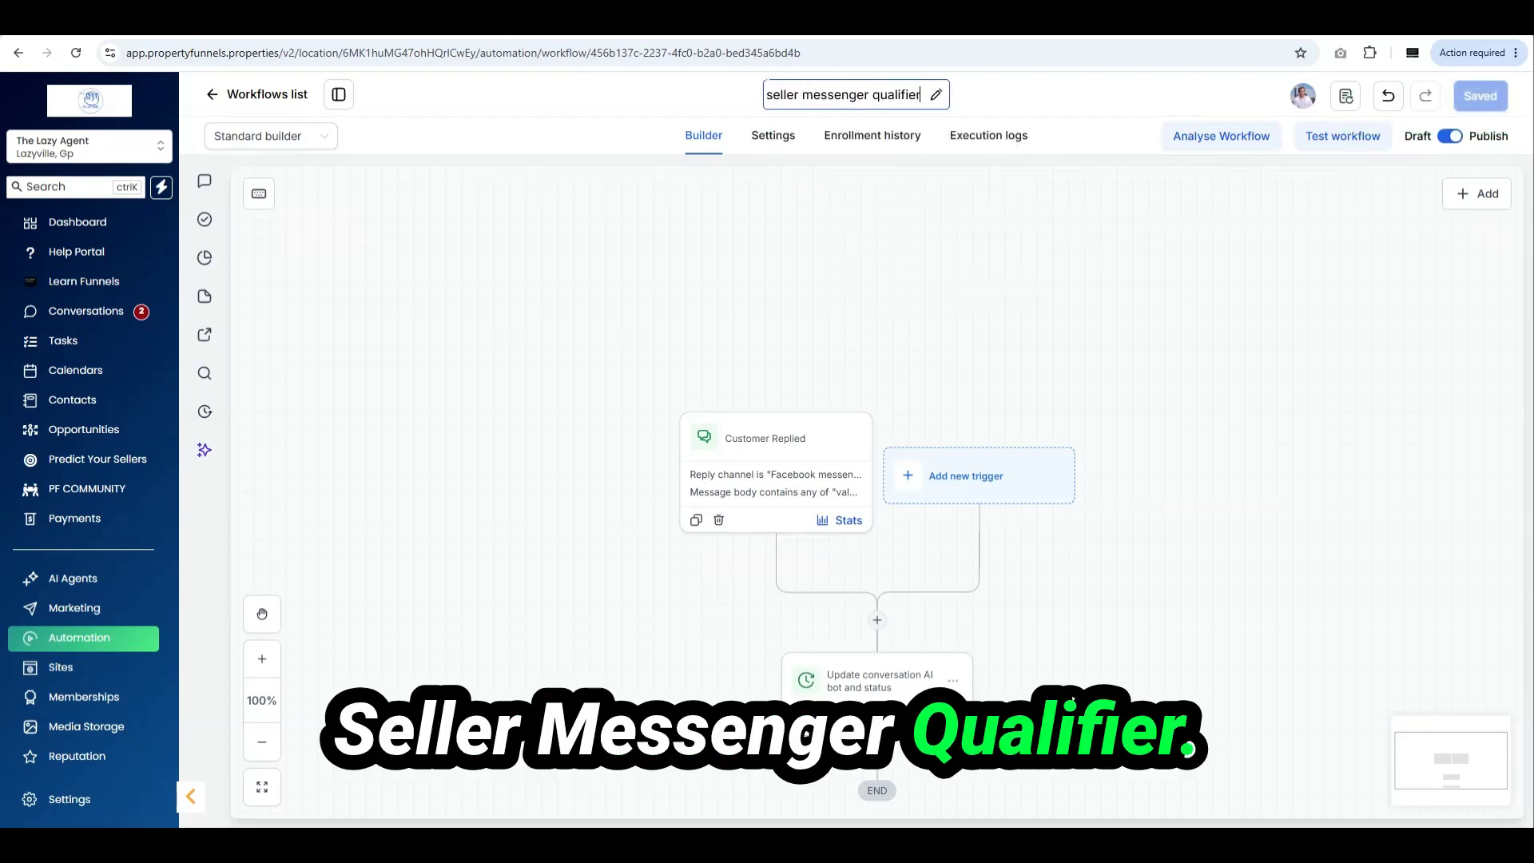
pyautogui.click(1495, 89)
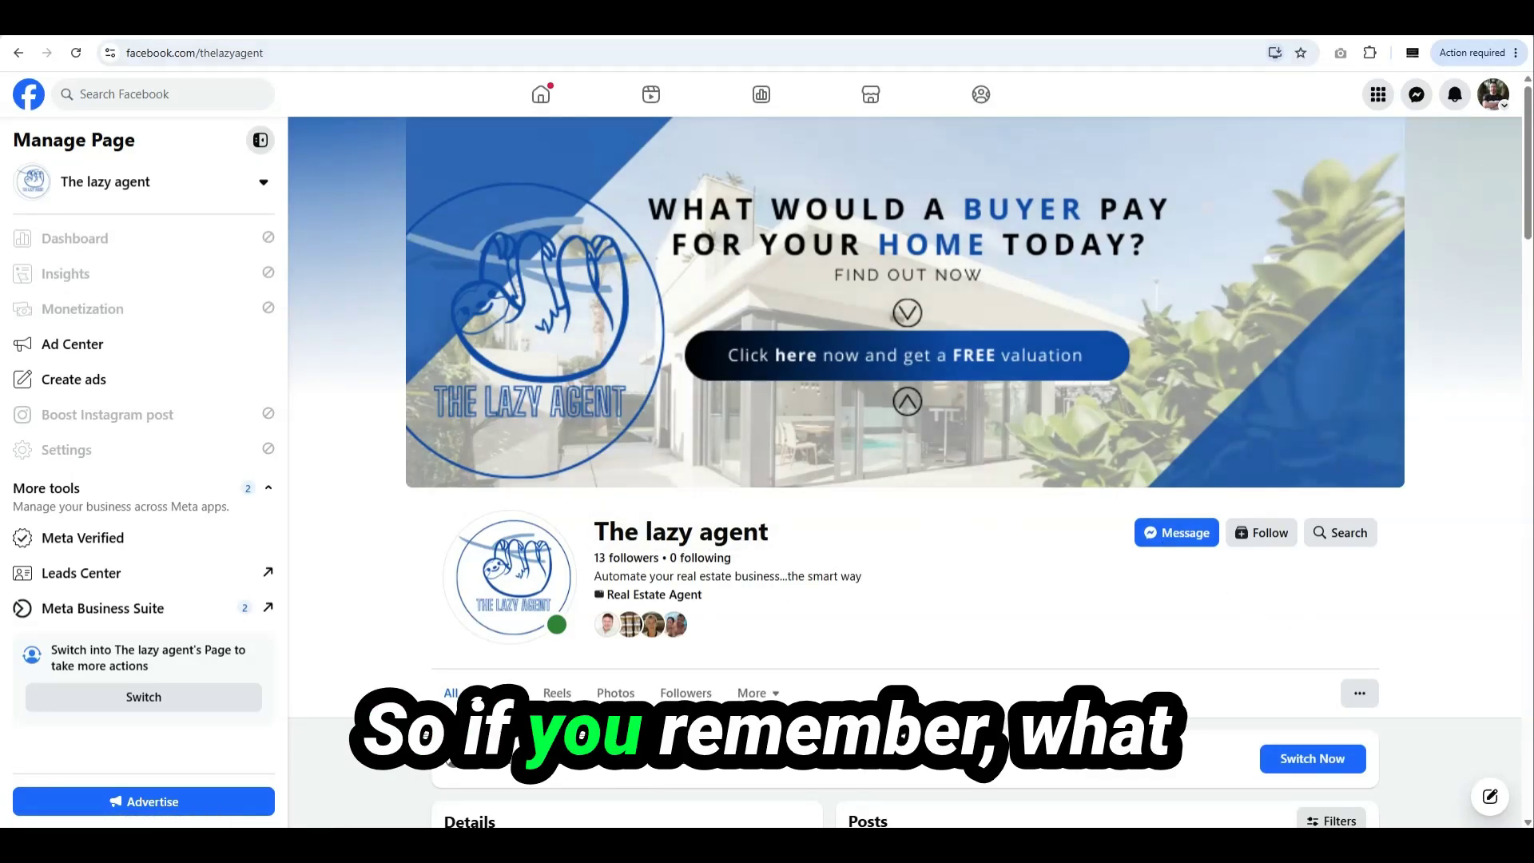
# Step: Return from Facebook to the workflow, check its trigger filters and the AI bot action's settings, and close both without changes
pyautogui.click(311, 24)
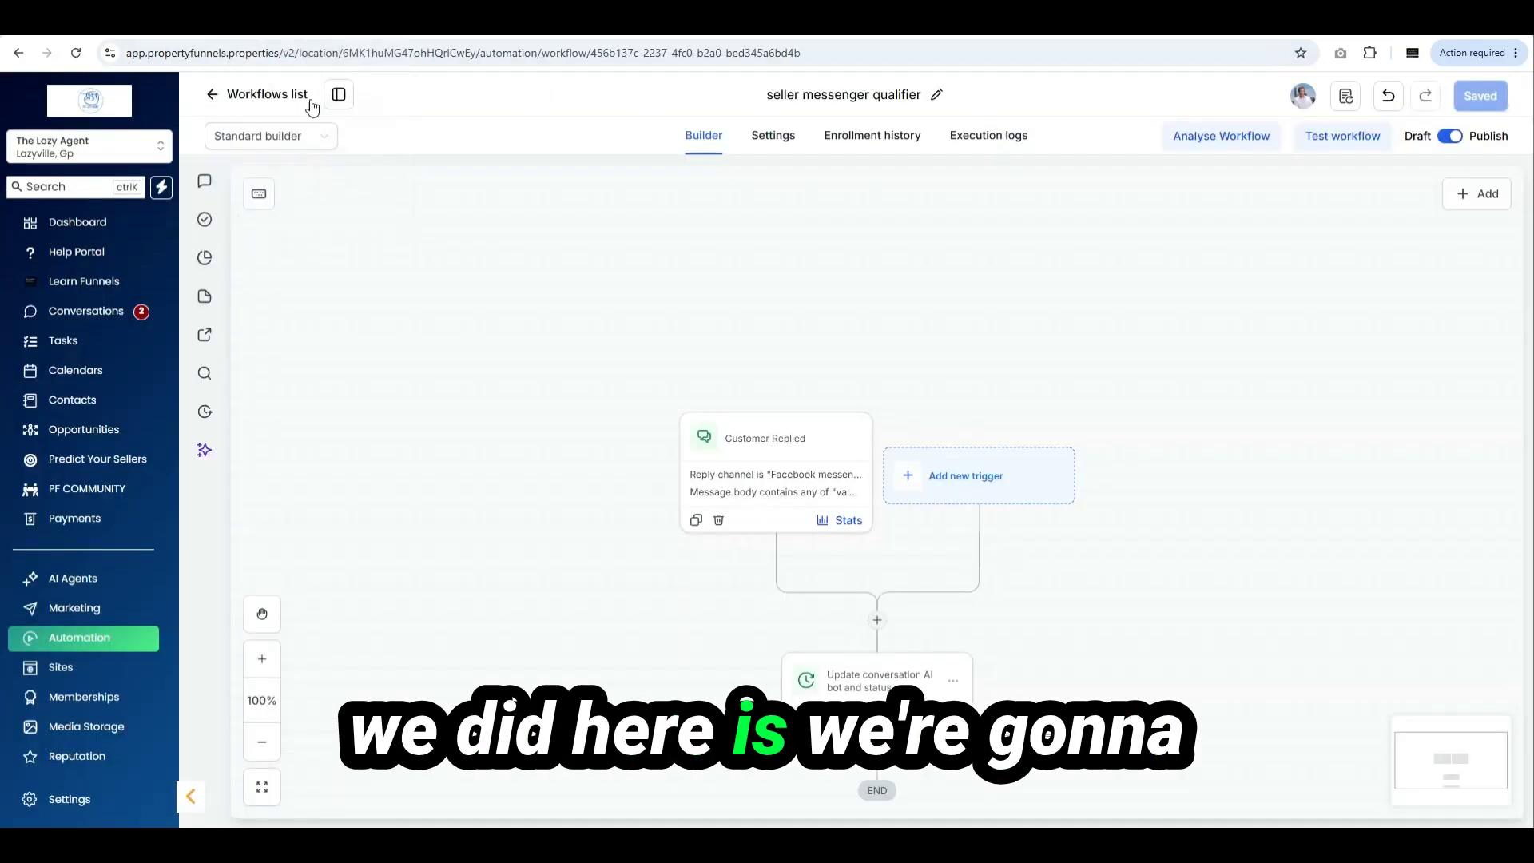
pyautogui.click(692, 474)
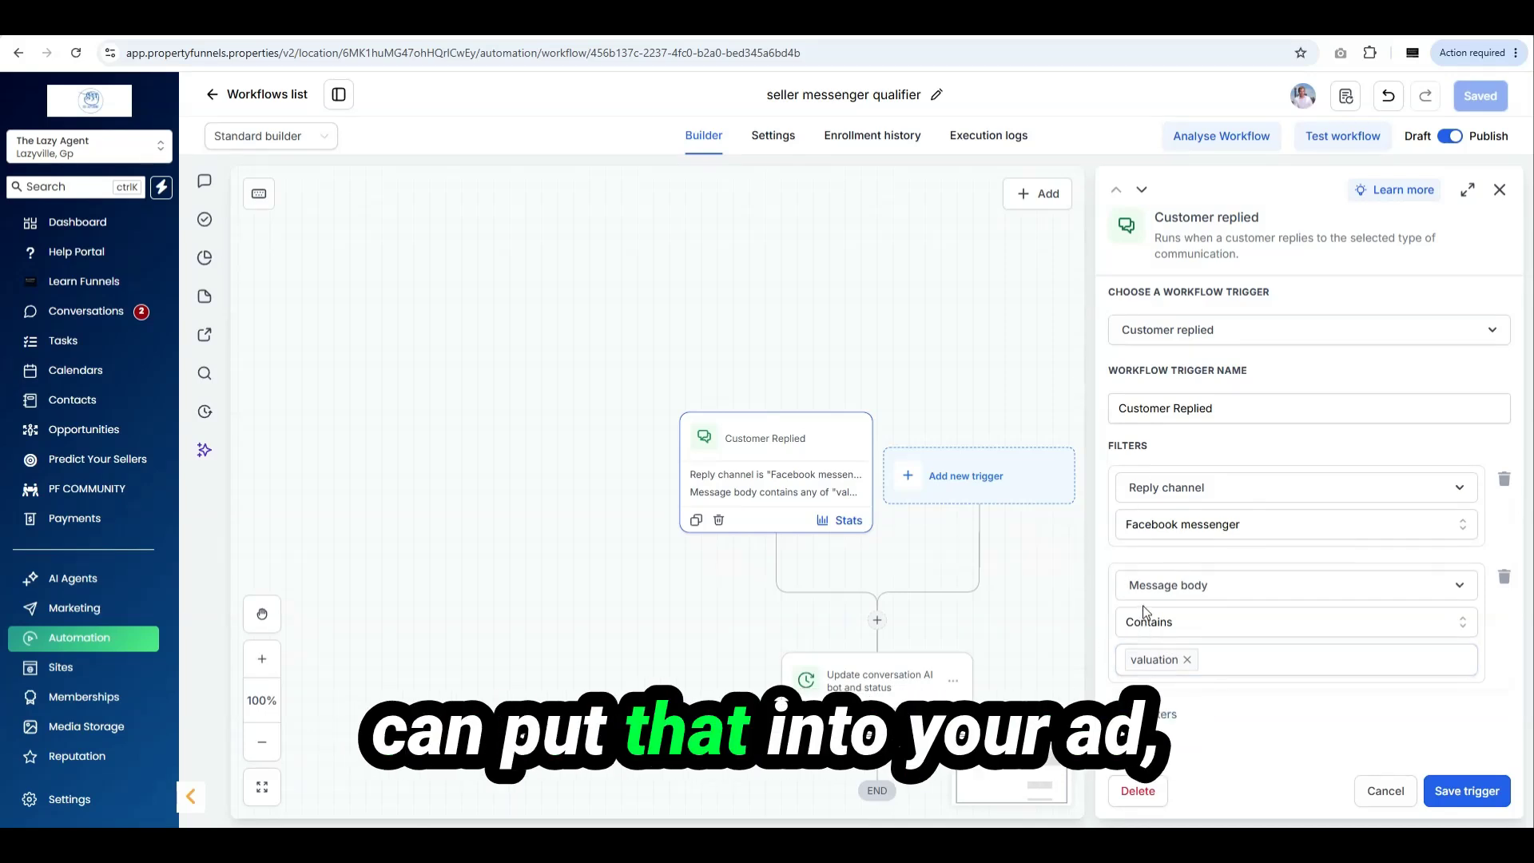
pyautogui.click(1383, 791)
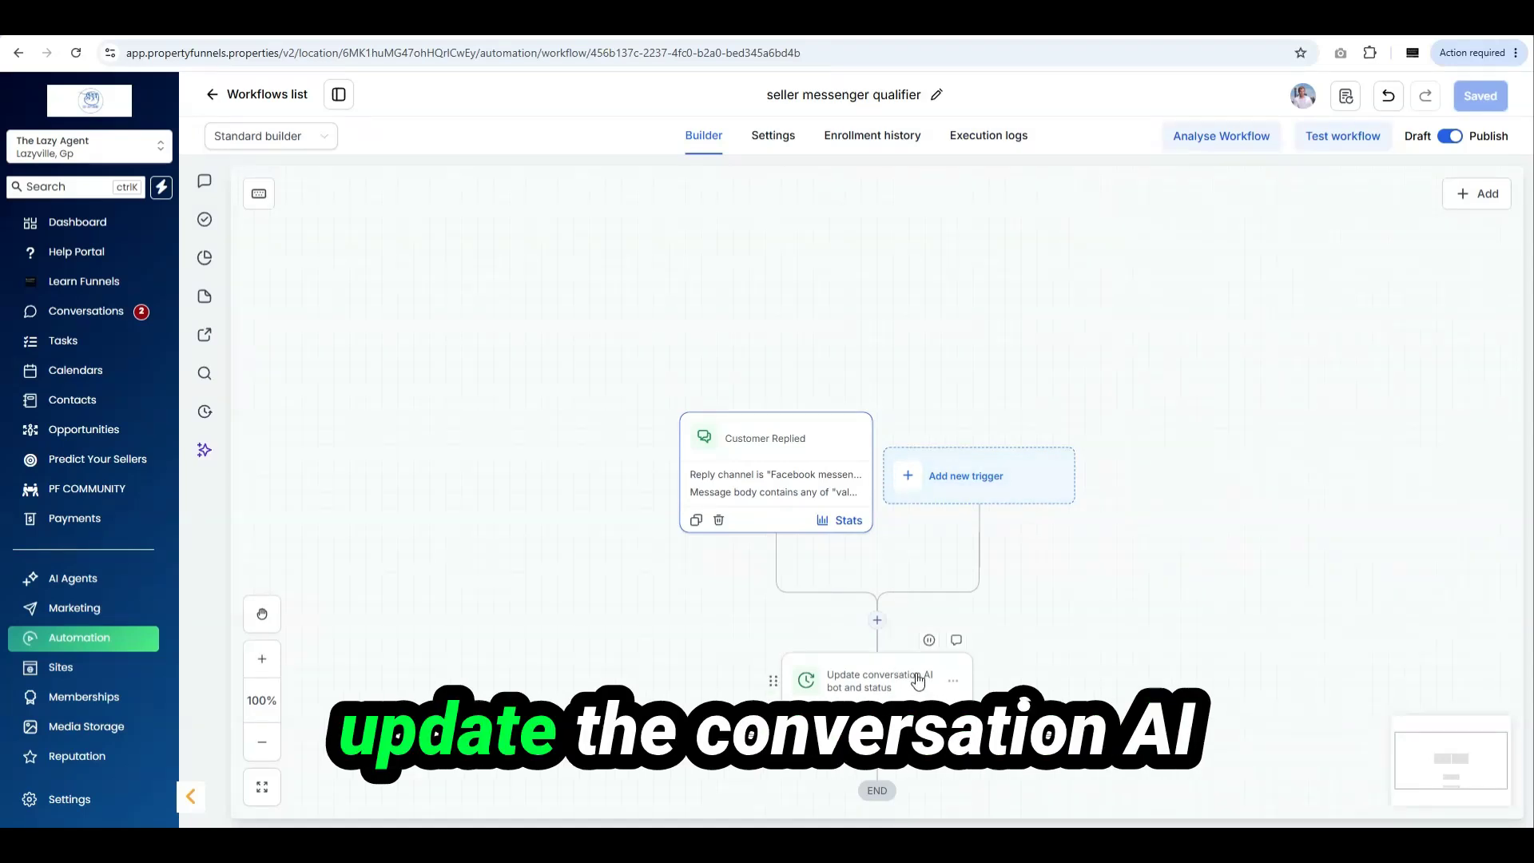
pyautogui.click(874, 685)
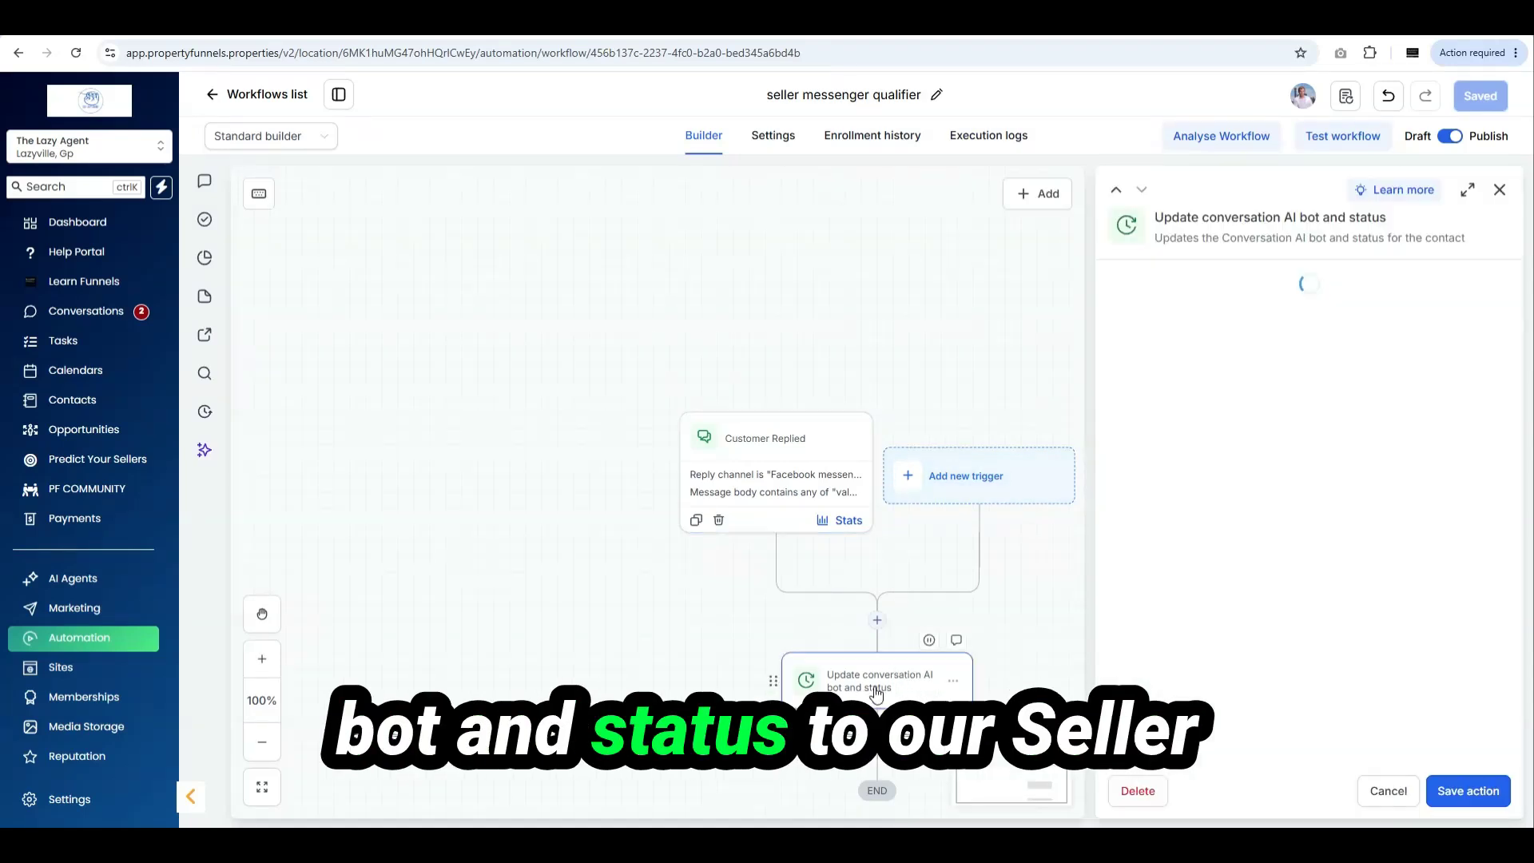
pyautogui.click(1138, 389)
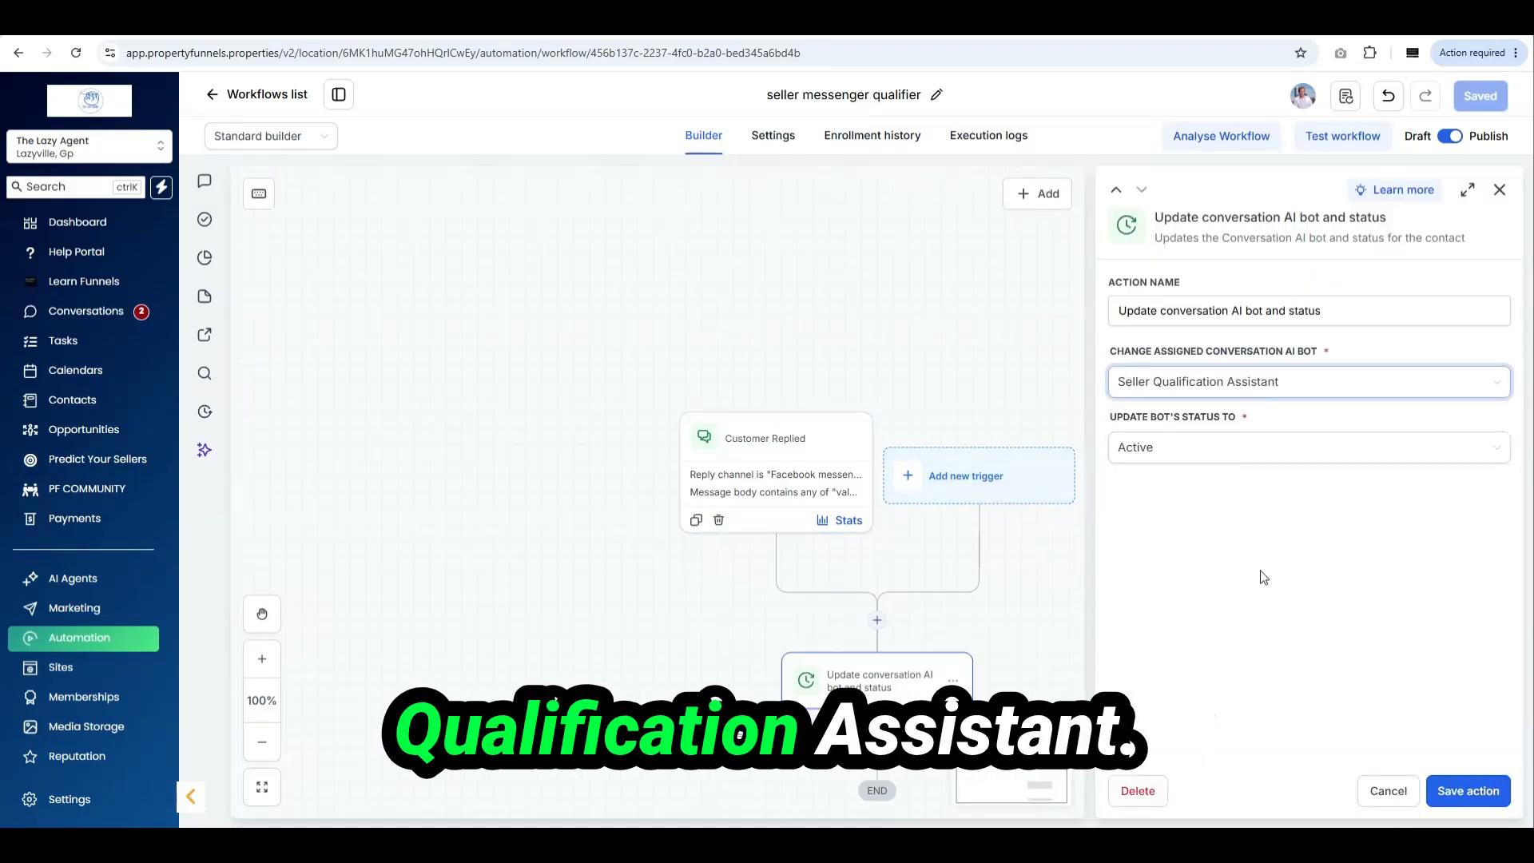
pyautogui.click(1387, 791)
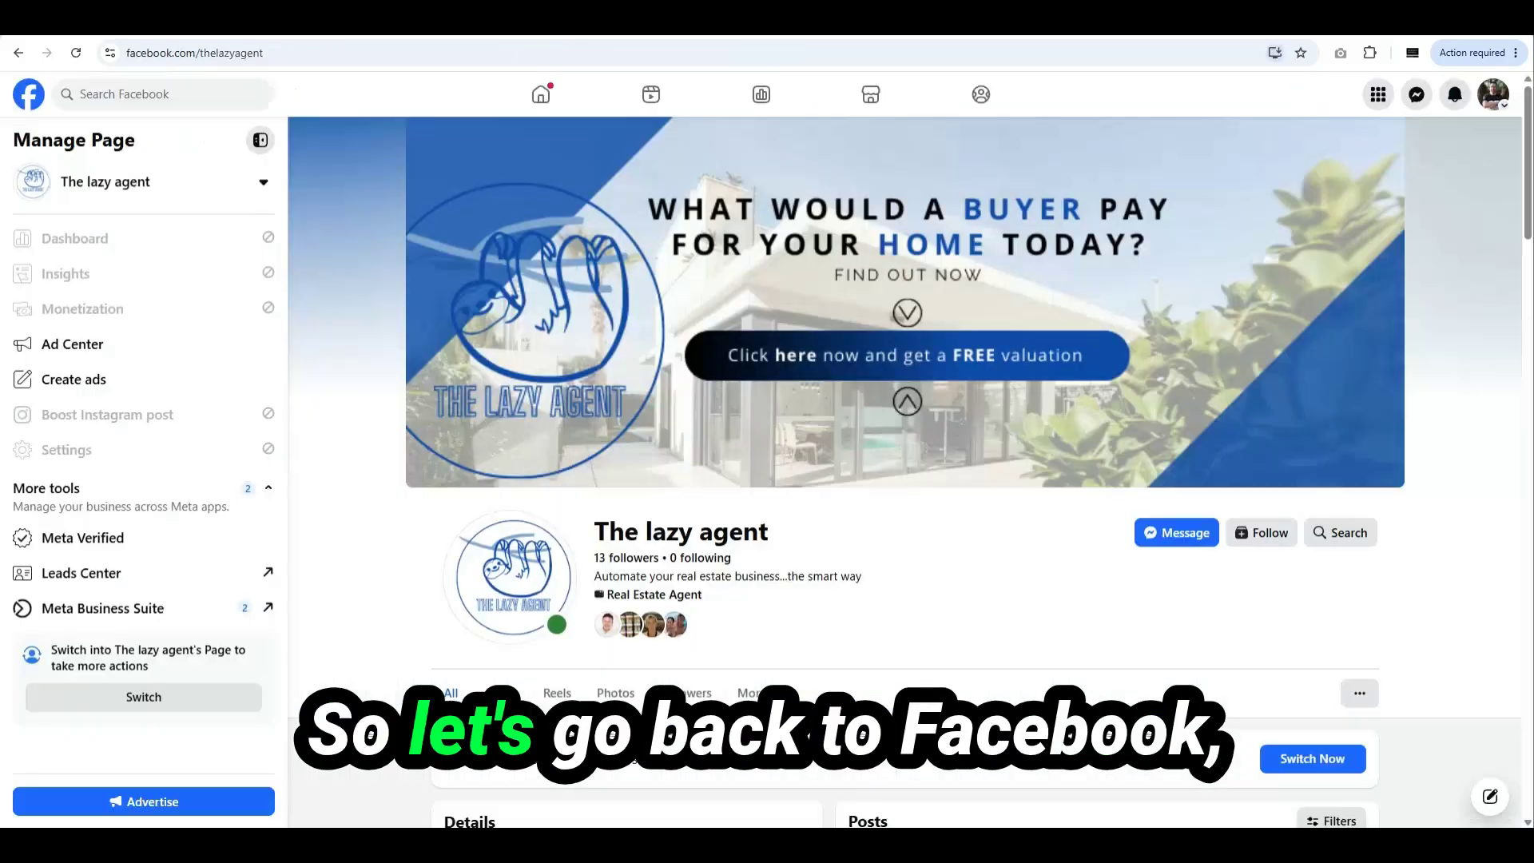
# Step: Open a Messenger chat with The lazy agent page and send "hi I'd like a valuation"
pyautogui.click(1182, 534)
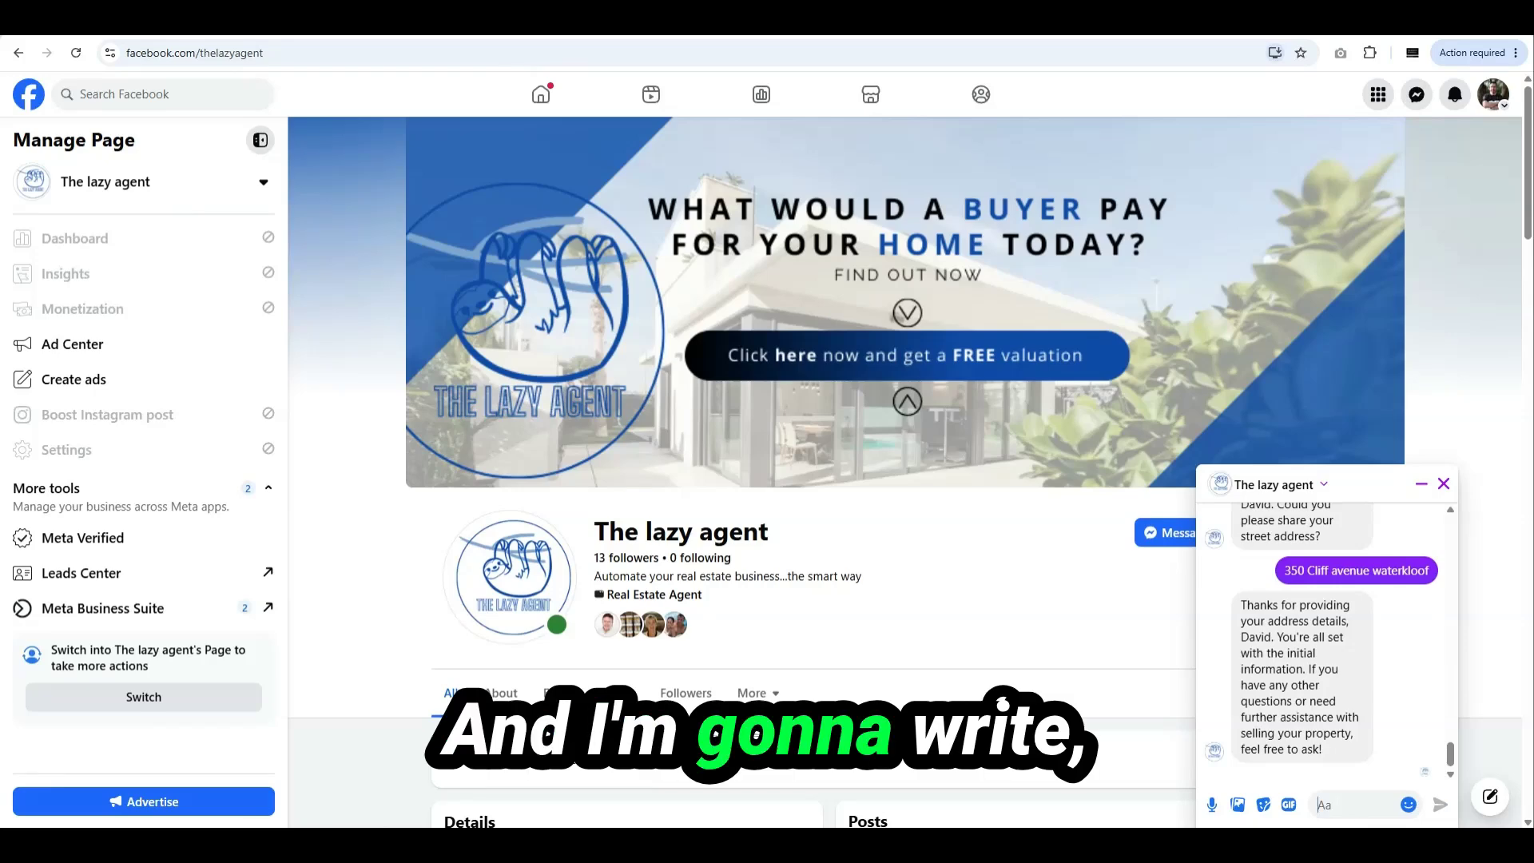
pyautogui.write('hi I')
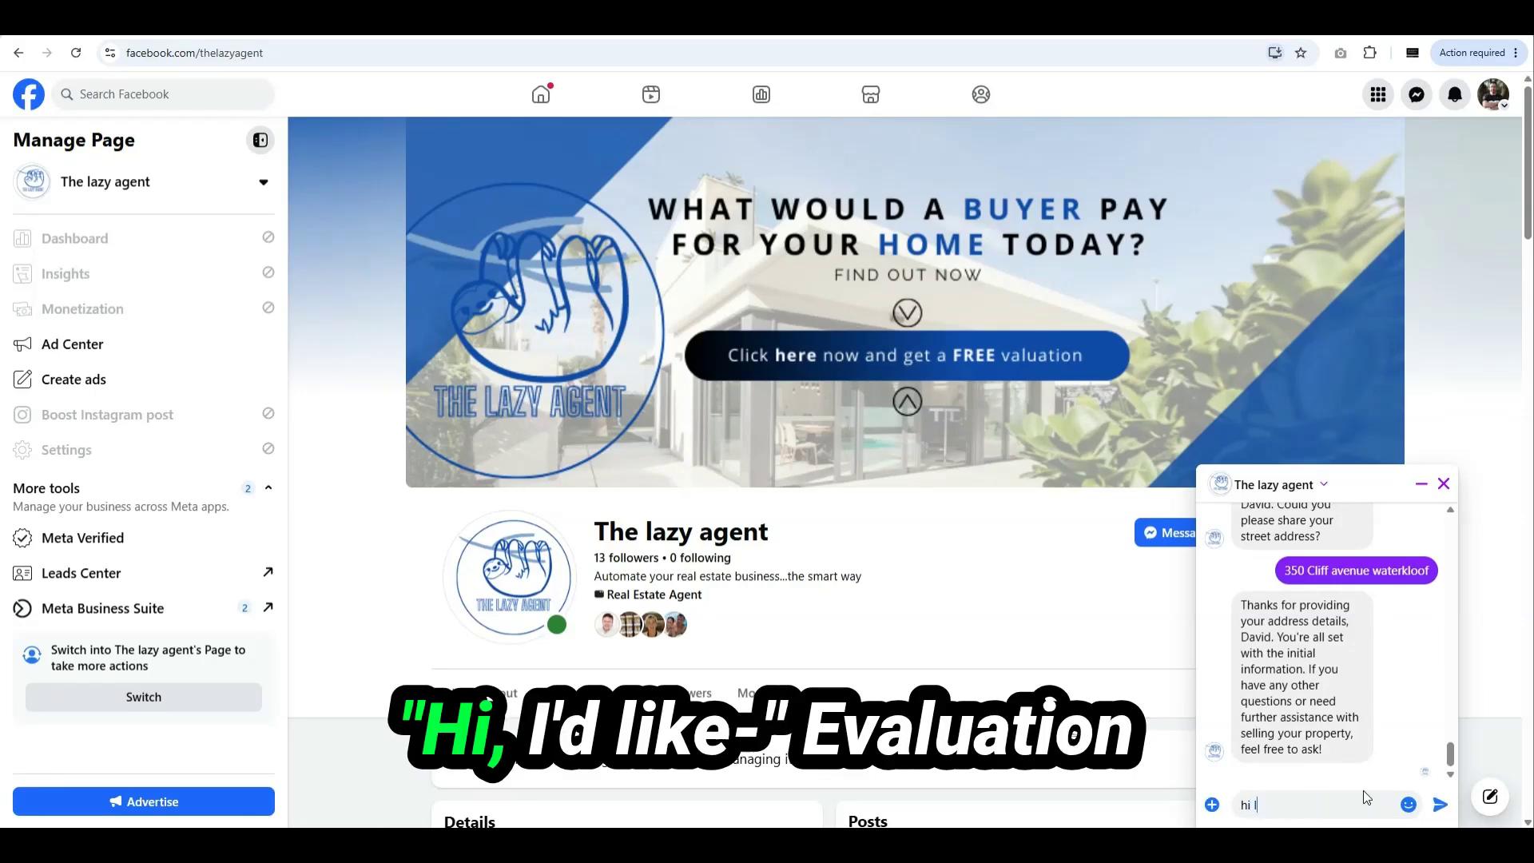
pyautogui.write("'d like")
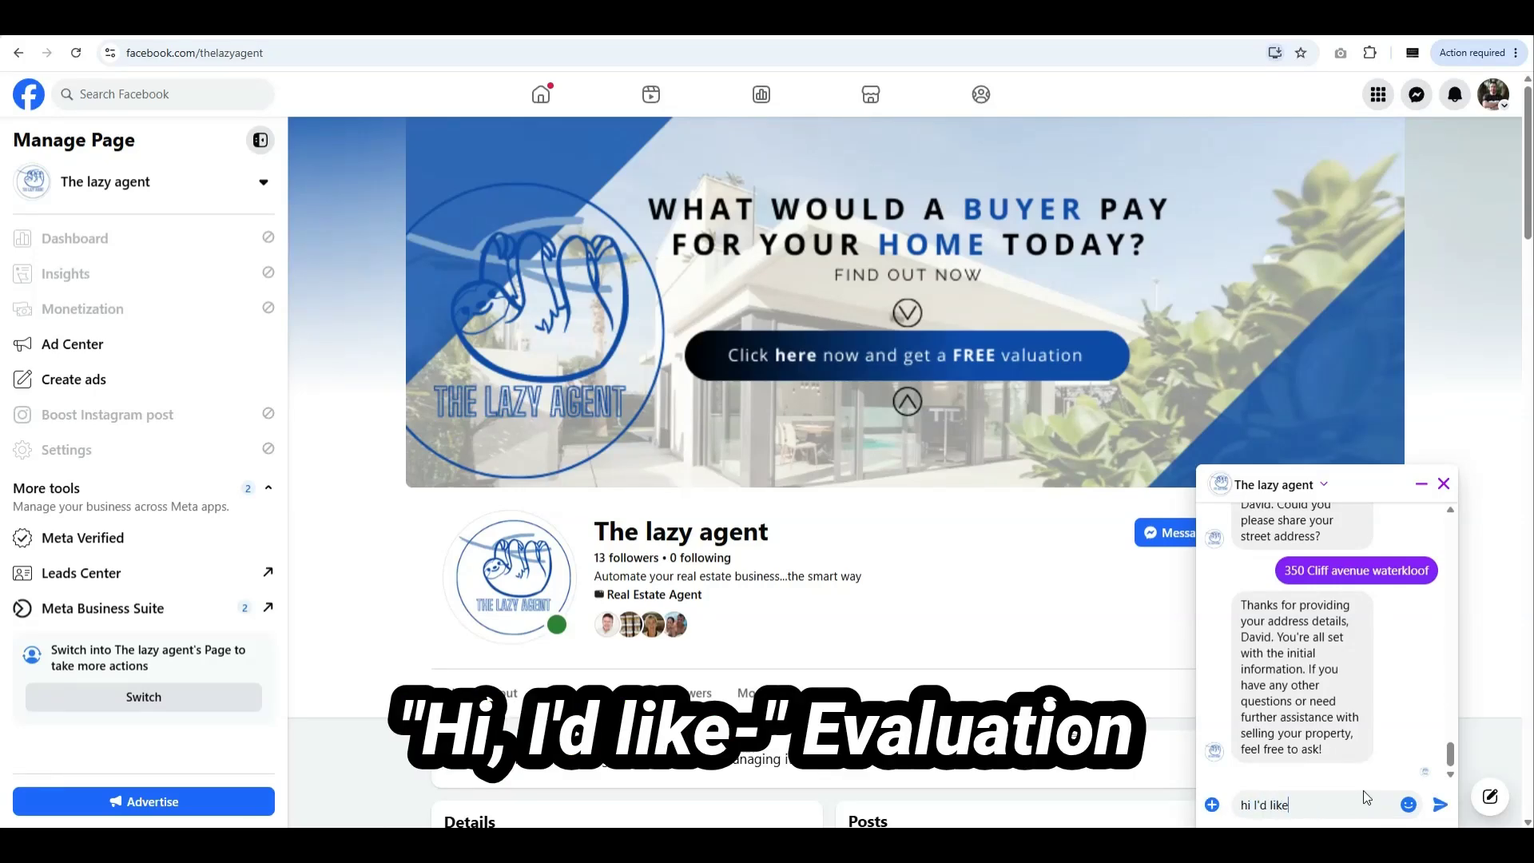
pyautogui.write(' a valua')
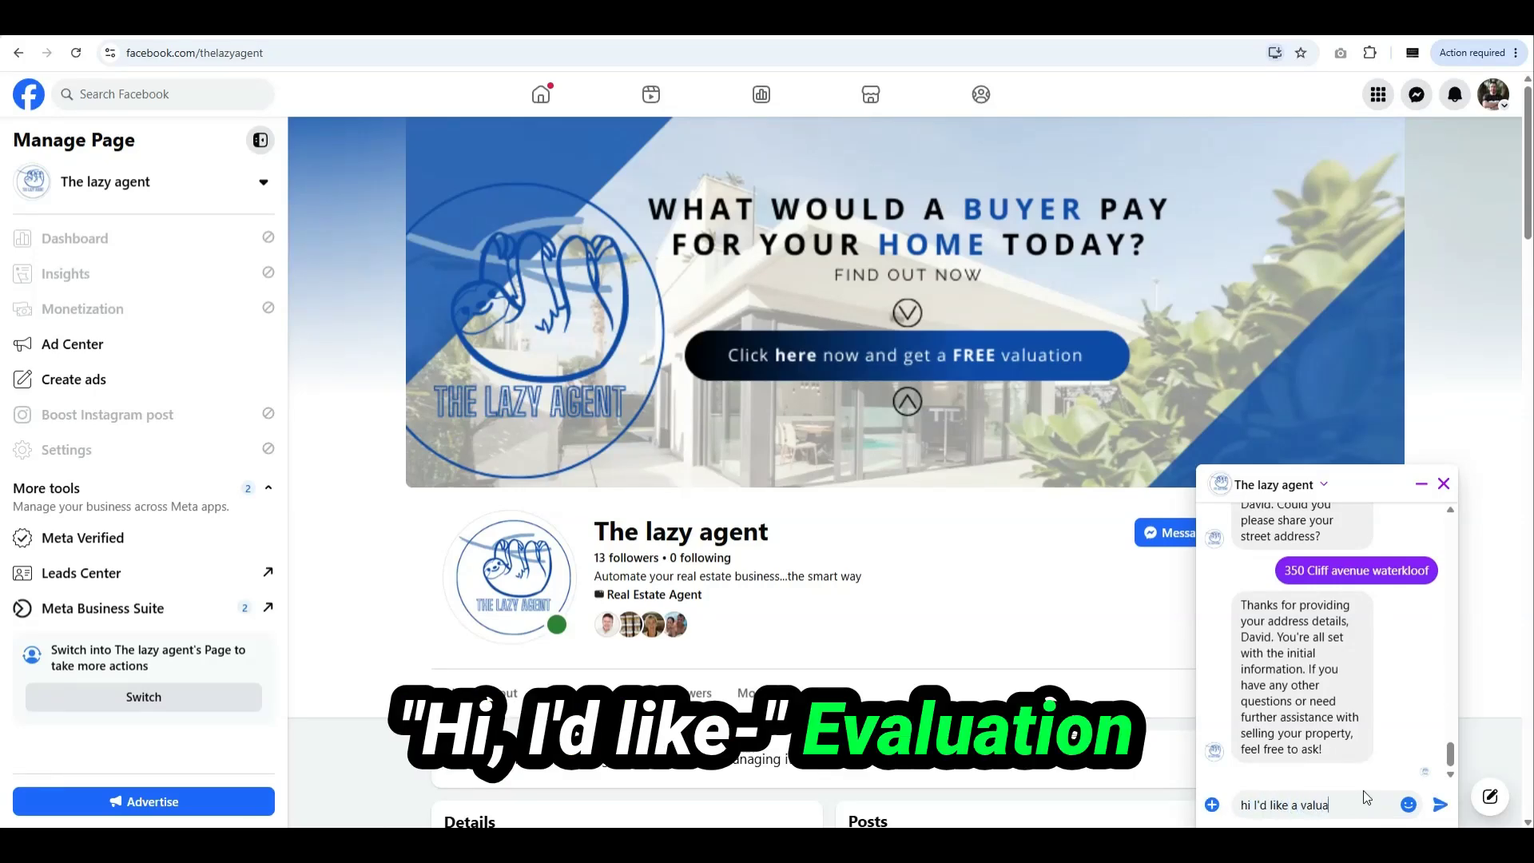
pyautogui.write('tion')
pyautogui.press('Return')
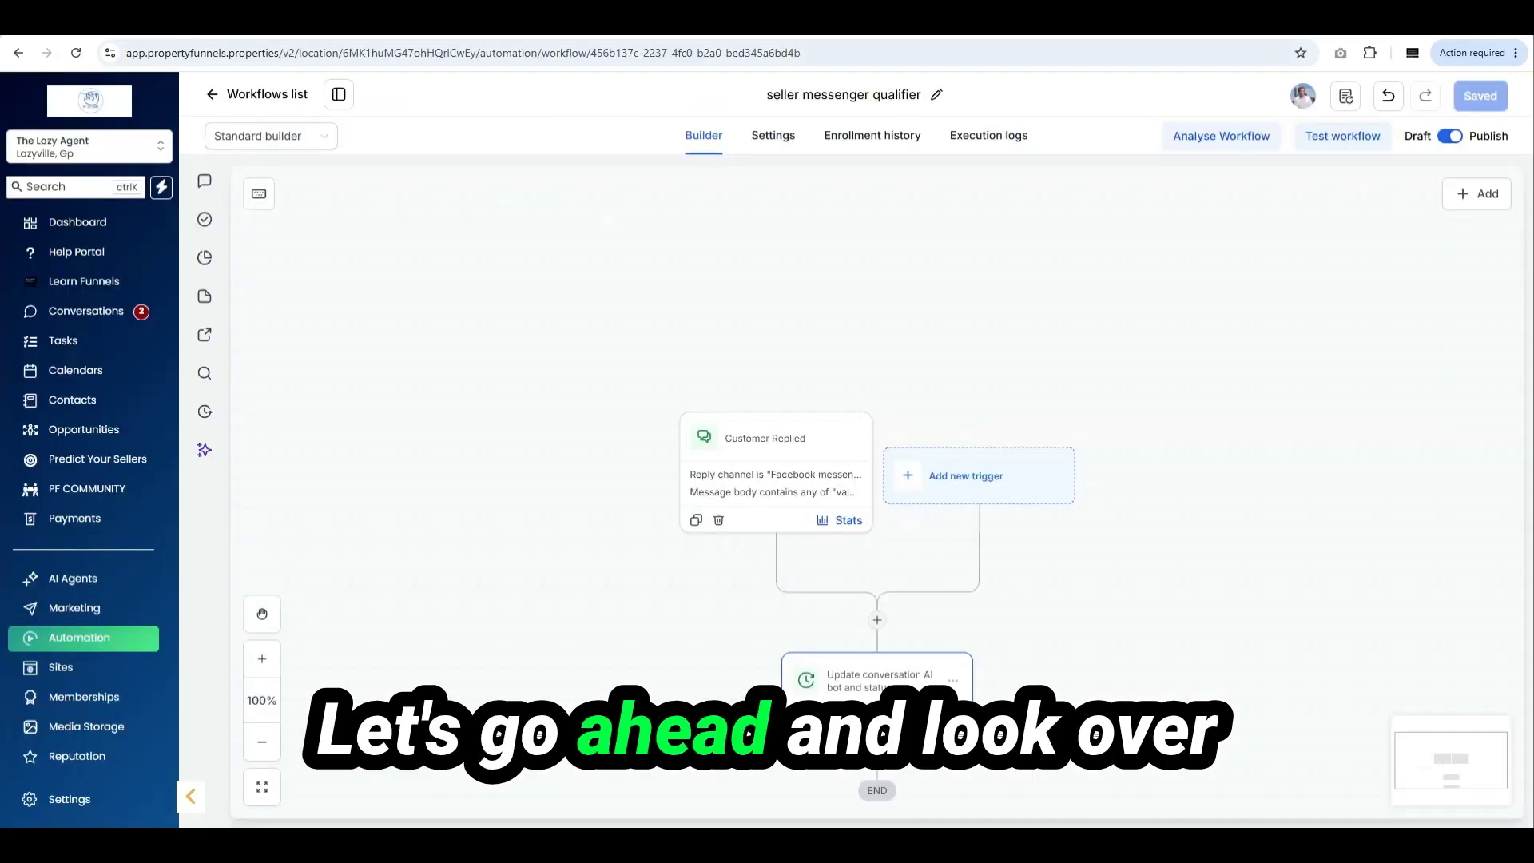
# Step: Switch to Property Funnels and check the seller messenger qualifier workflow's execution logs, refreshing them for new entries
pyautogui.click(976, 146)
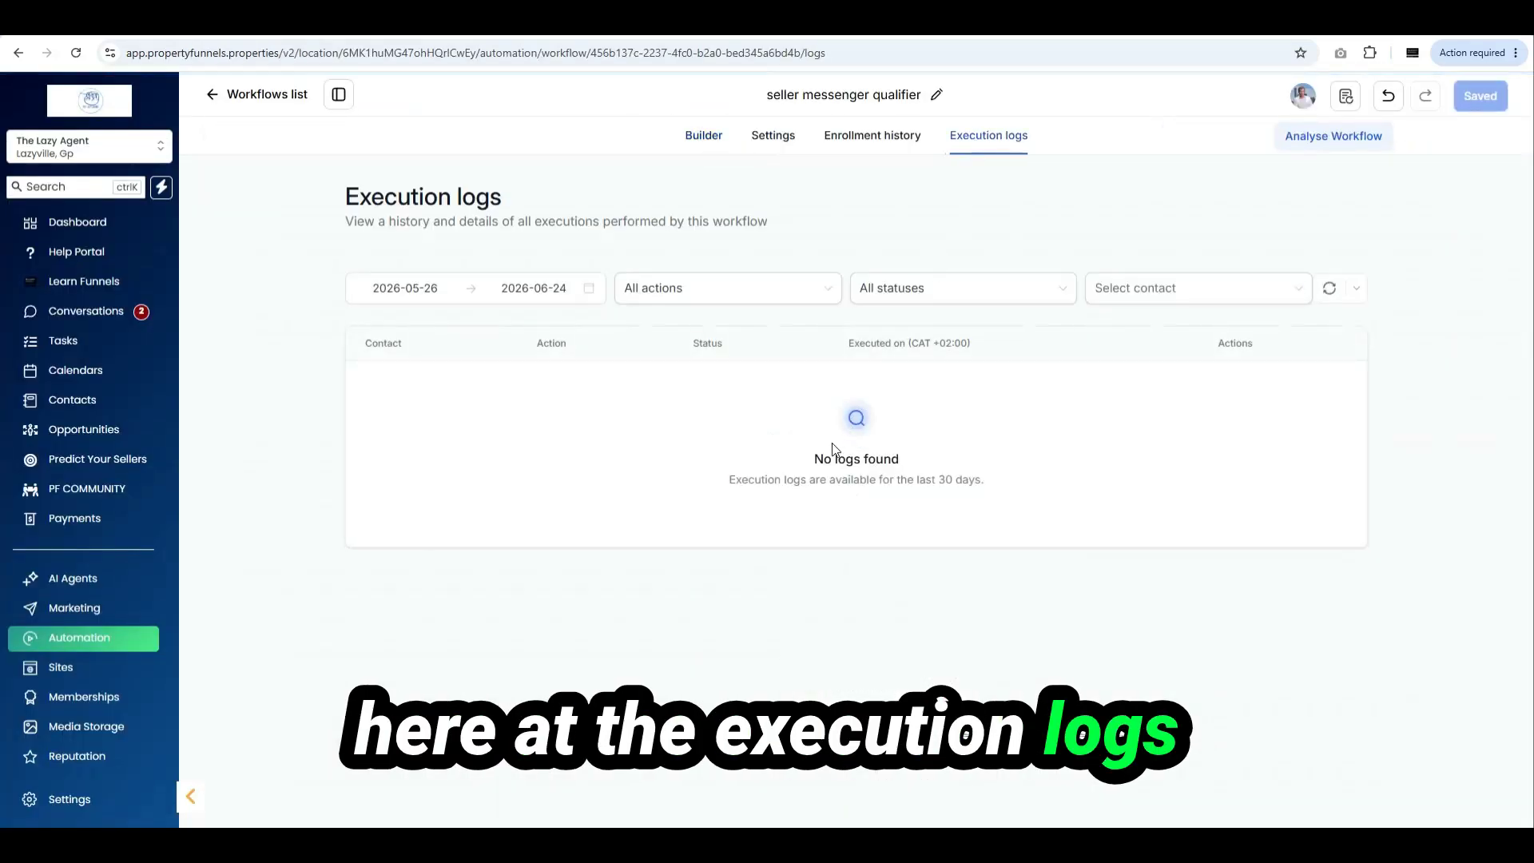
pyautogui.click(1328, 289)
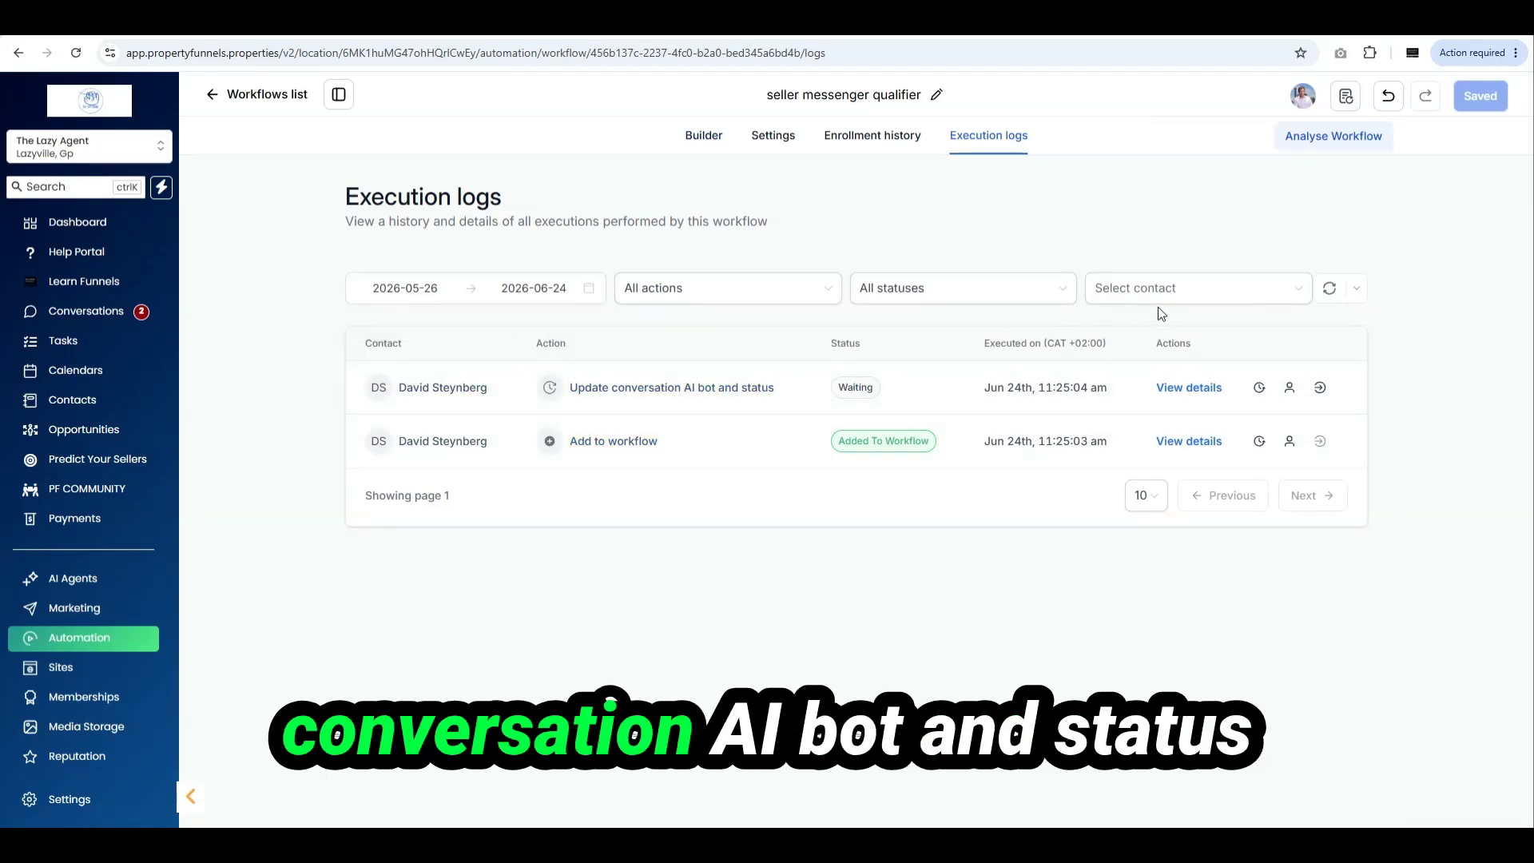
pyautogui.click(1330, 290)
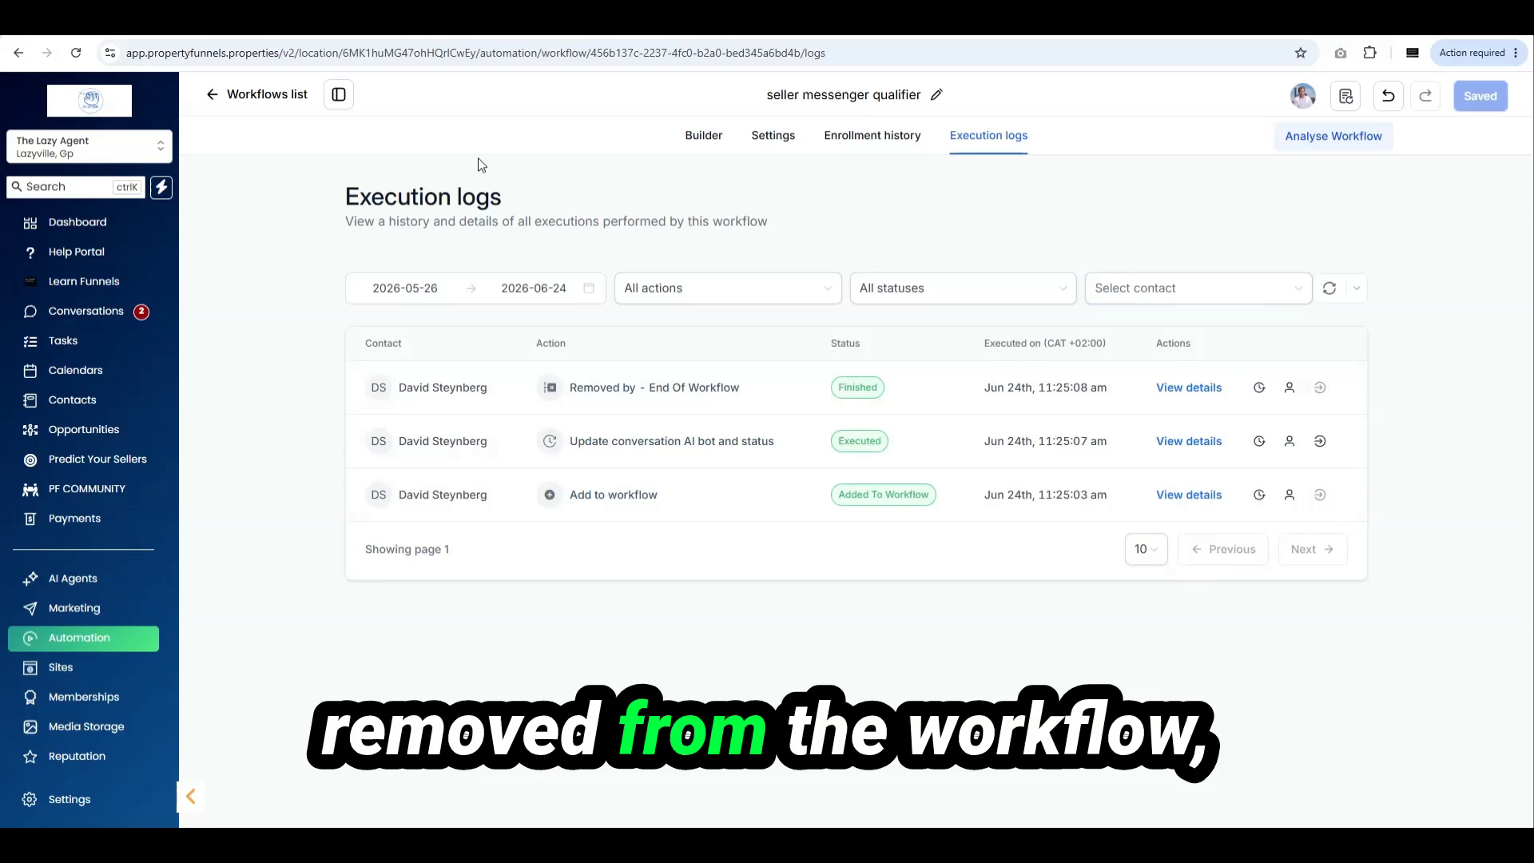
# Step: Return to Facebook and answer the bot's valuation question with "yes" in the Messenger chat
pyautogui.click(529, 20)
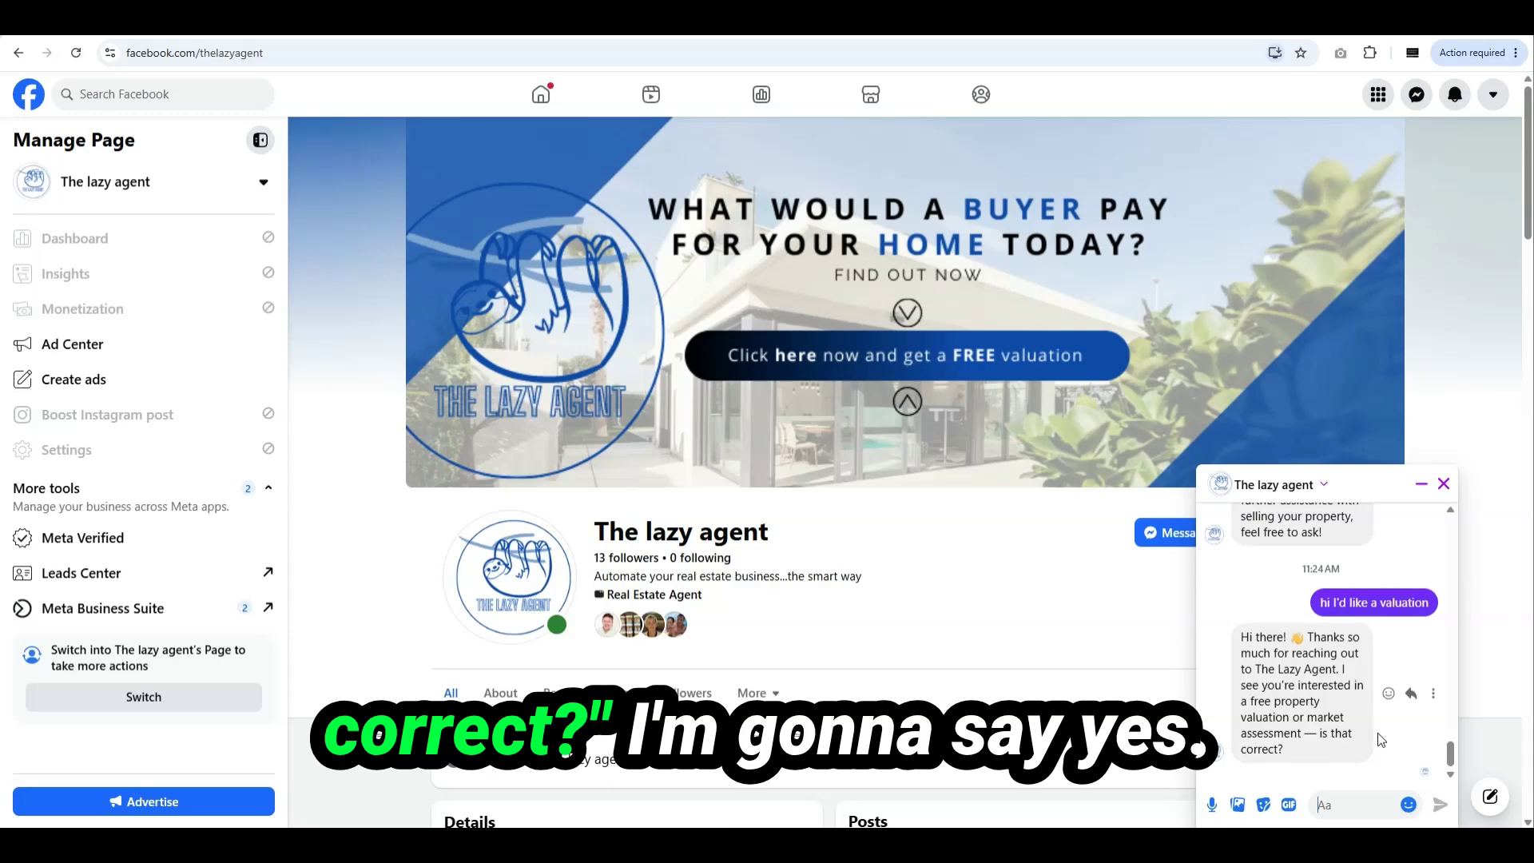
pyautogui.write('s')
pyautogui.press('Return')
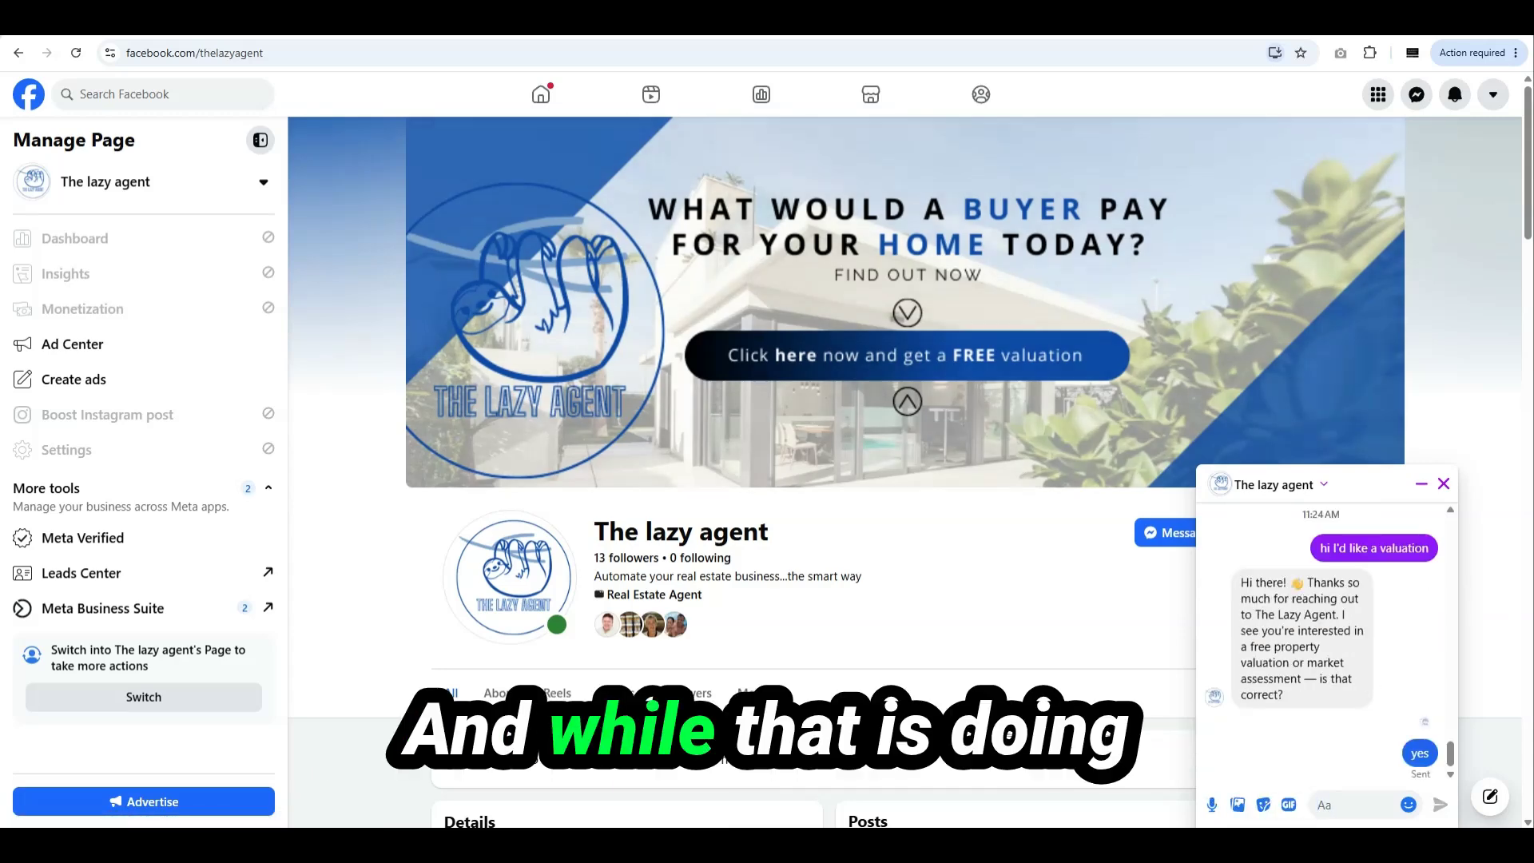
# Step: Review the Messenger exchange in Property Funnels' Conversations inbox and read the bot's latest reply on Facebook
pyautogui.click(268, 24)
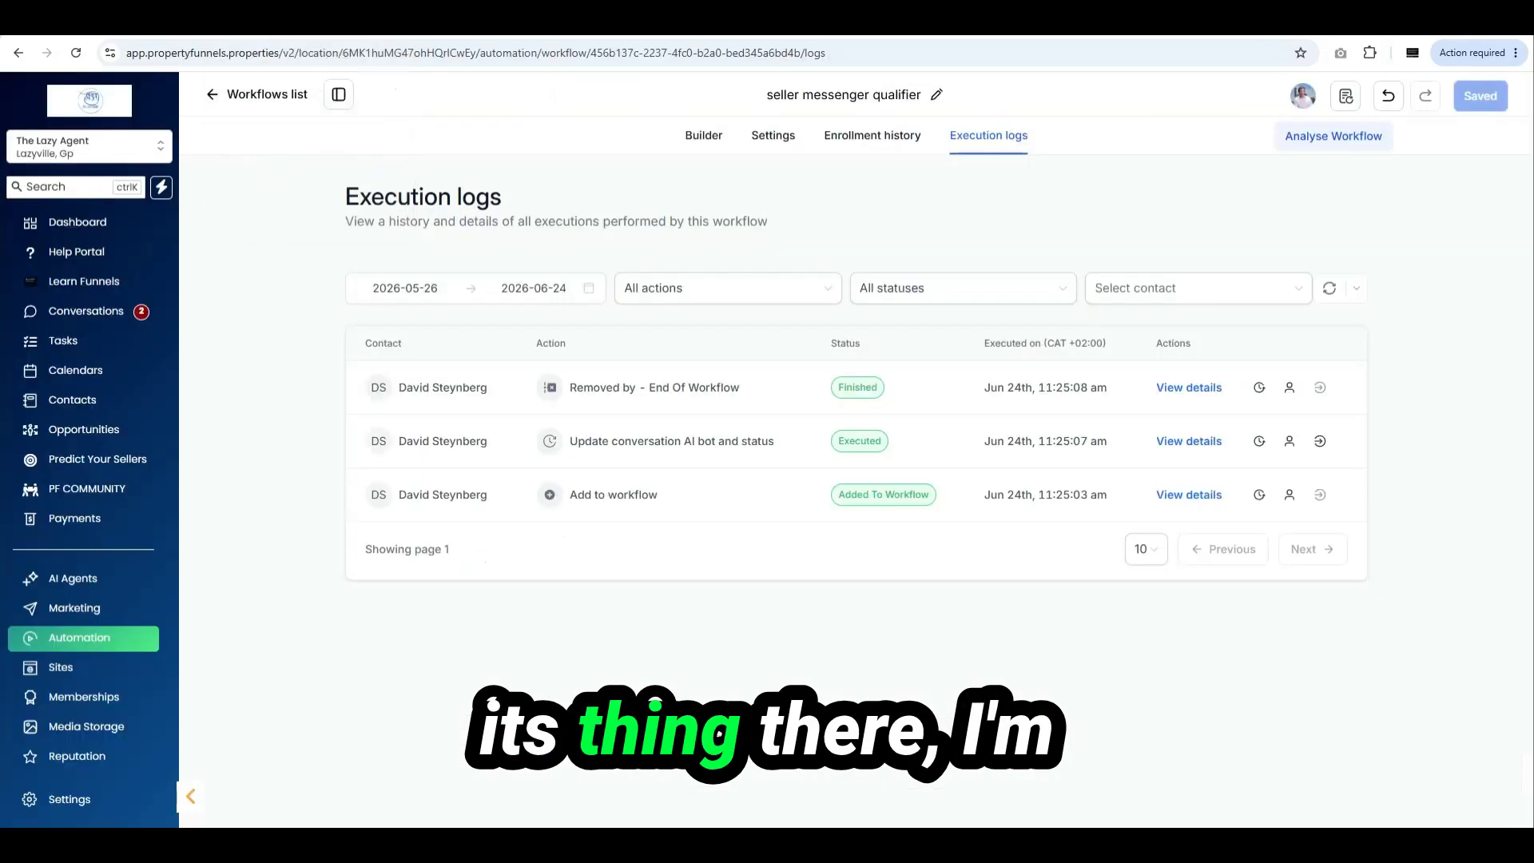
pyautogui.click(86, 312)
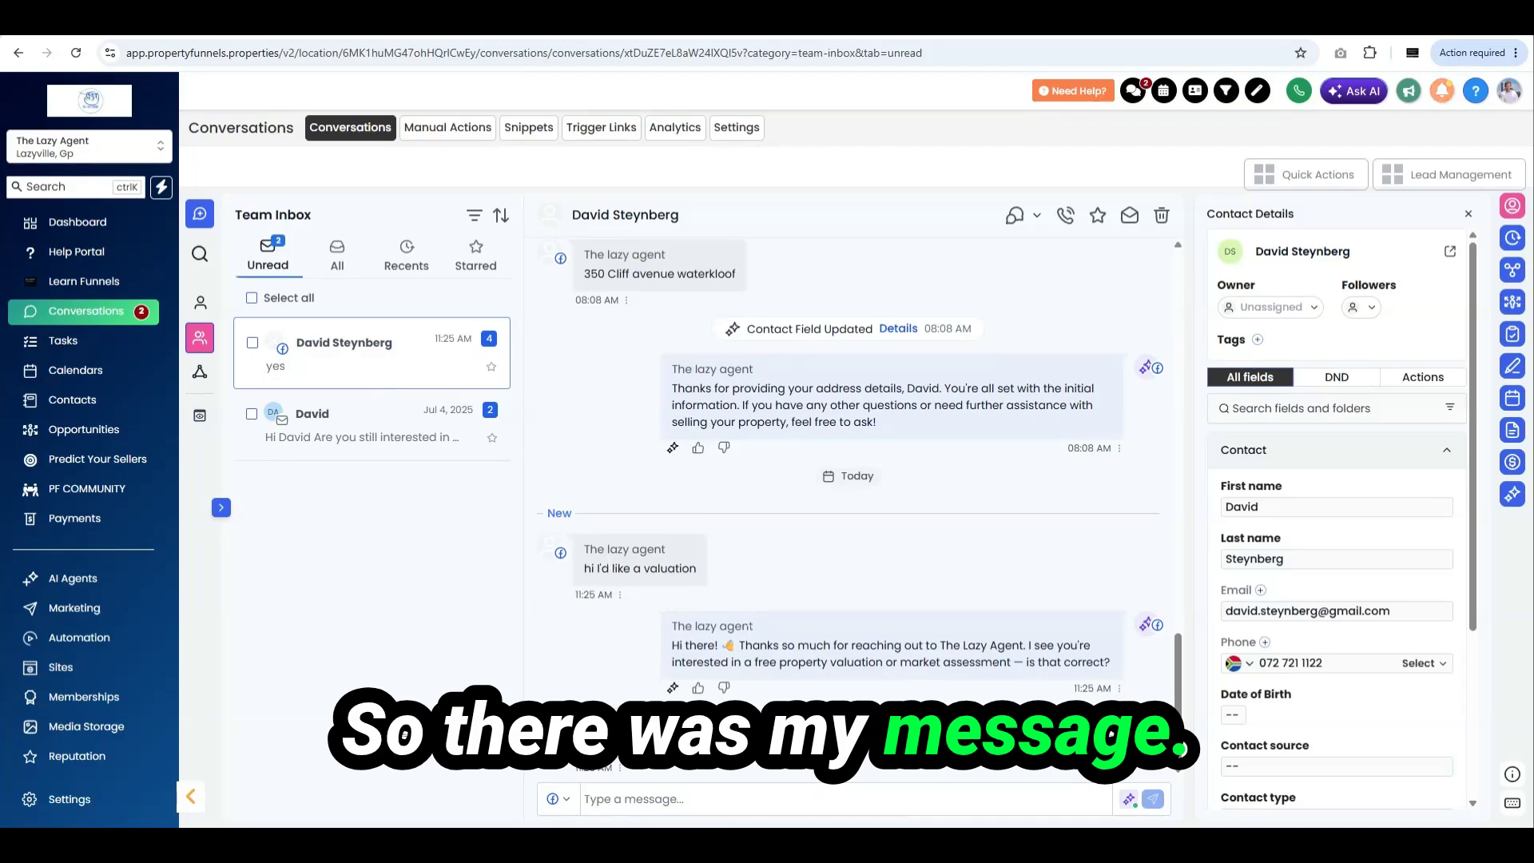
pyautogui.scroll(-2, 1150, 631)
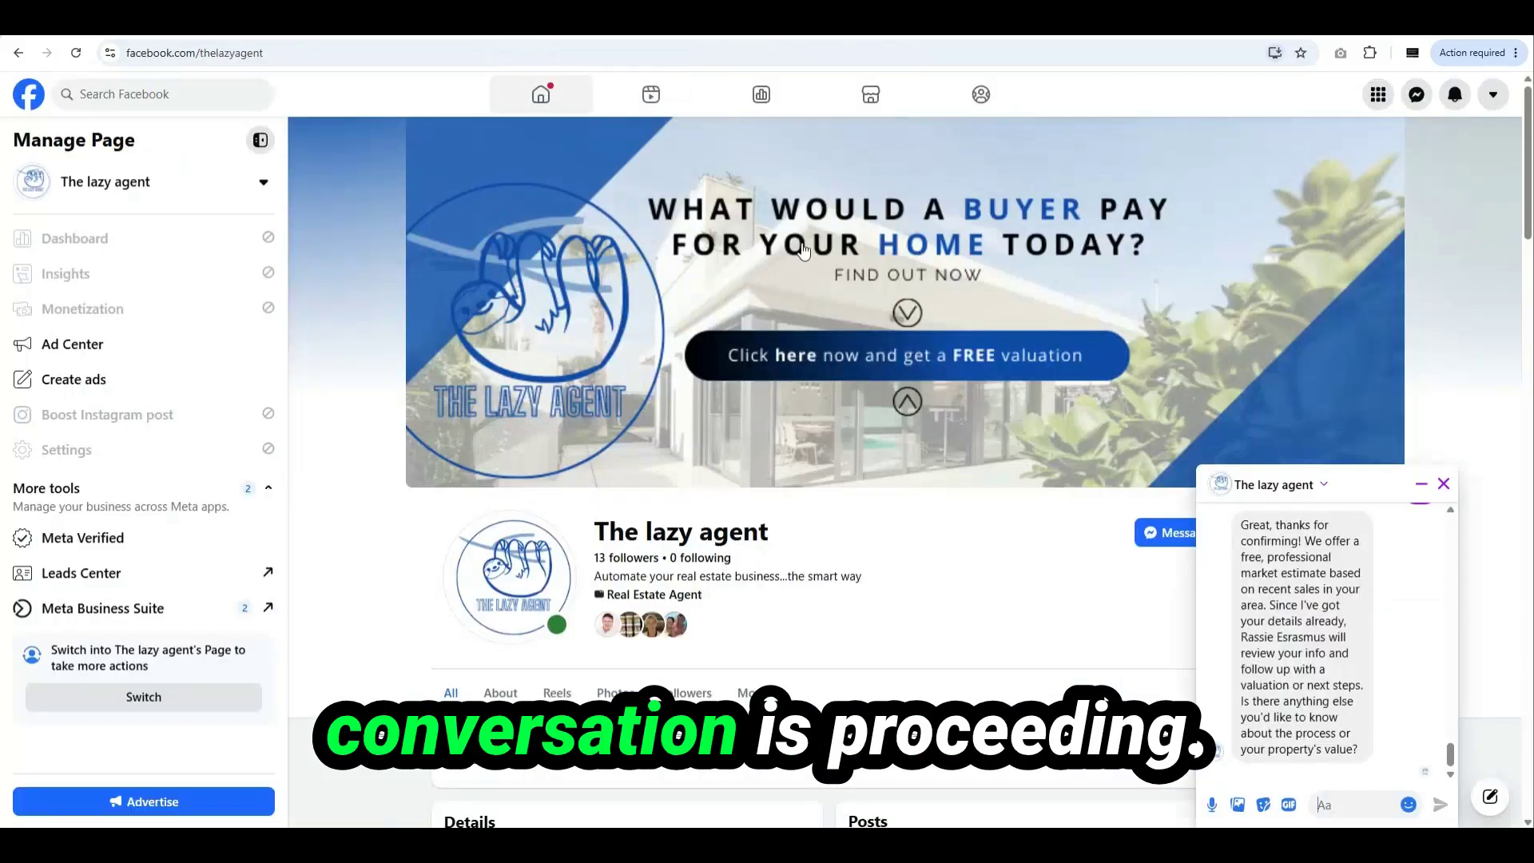
pyautogui.scroll(2, 1230, 591)
pyautogui.scroll(-2, 1222, 559)
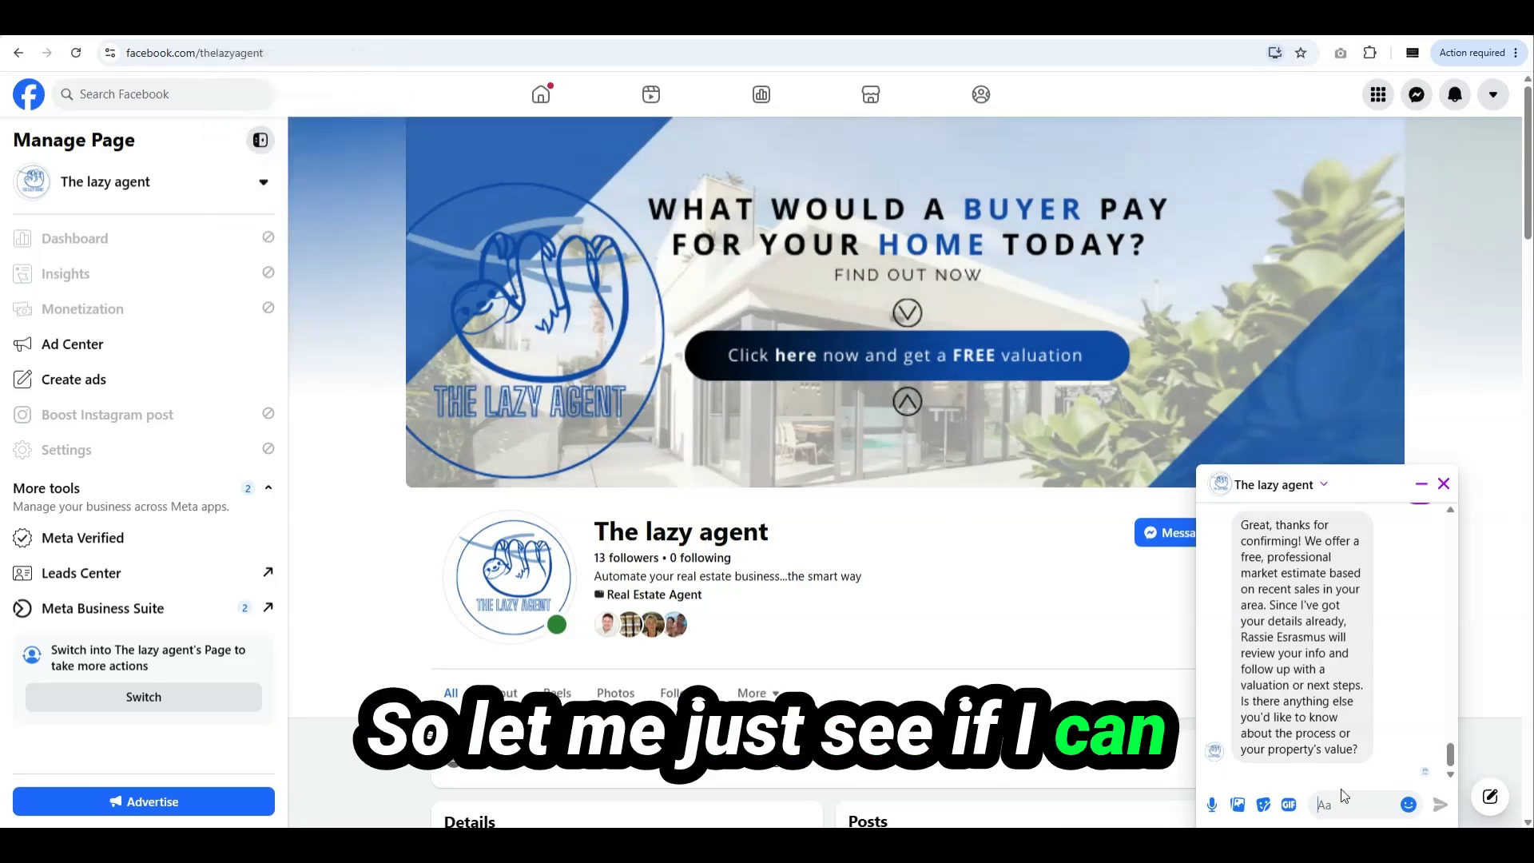
# Step: Send the message "please ask me all the relevant questions" in the Messenger chat
pyautogui.write('please ')
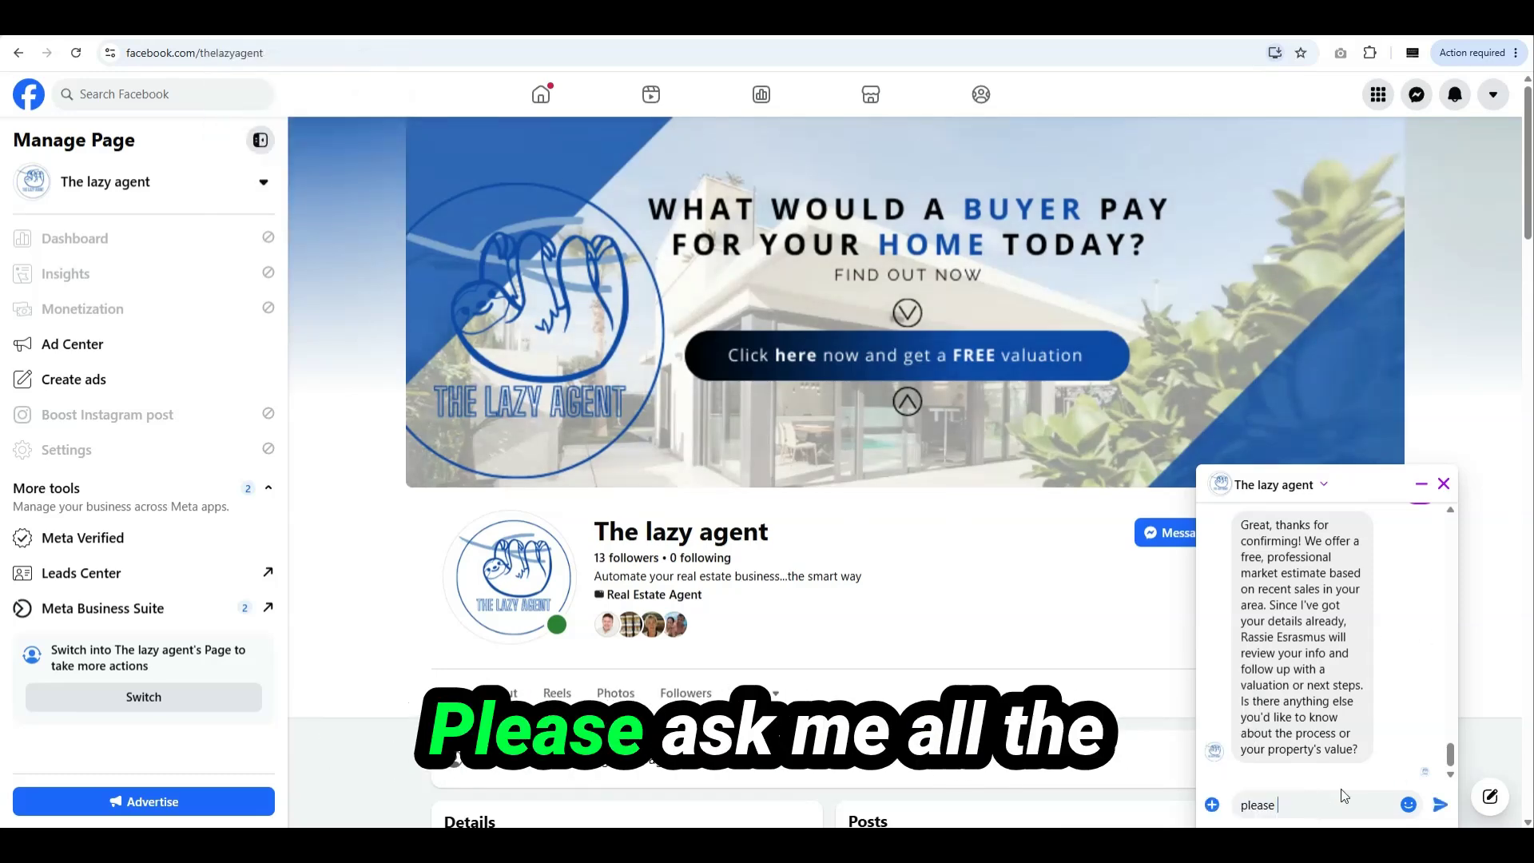
pyautogui.write('ask m')
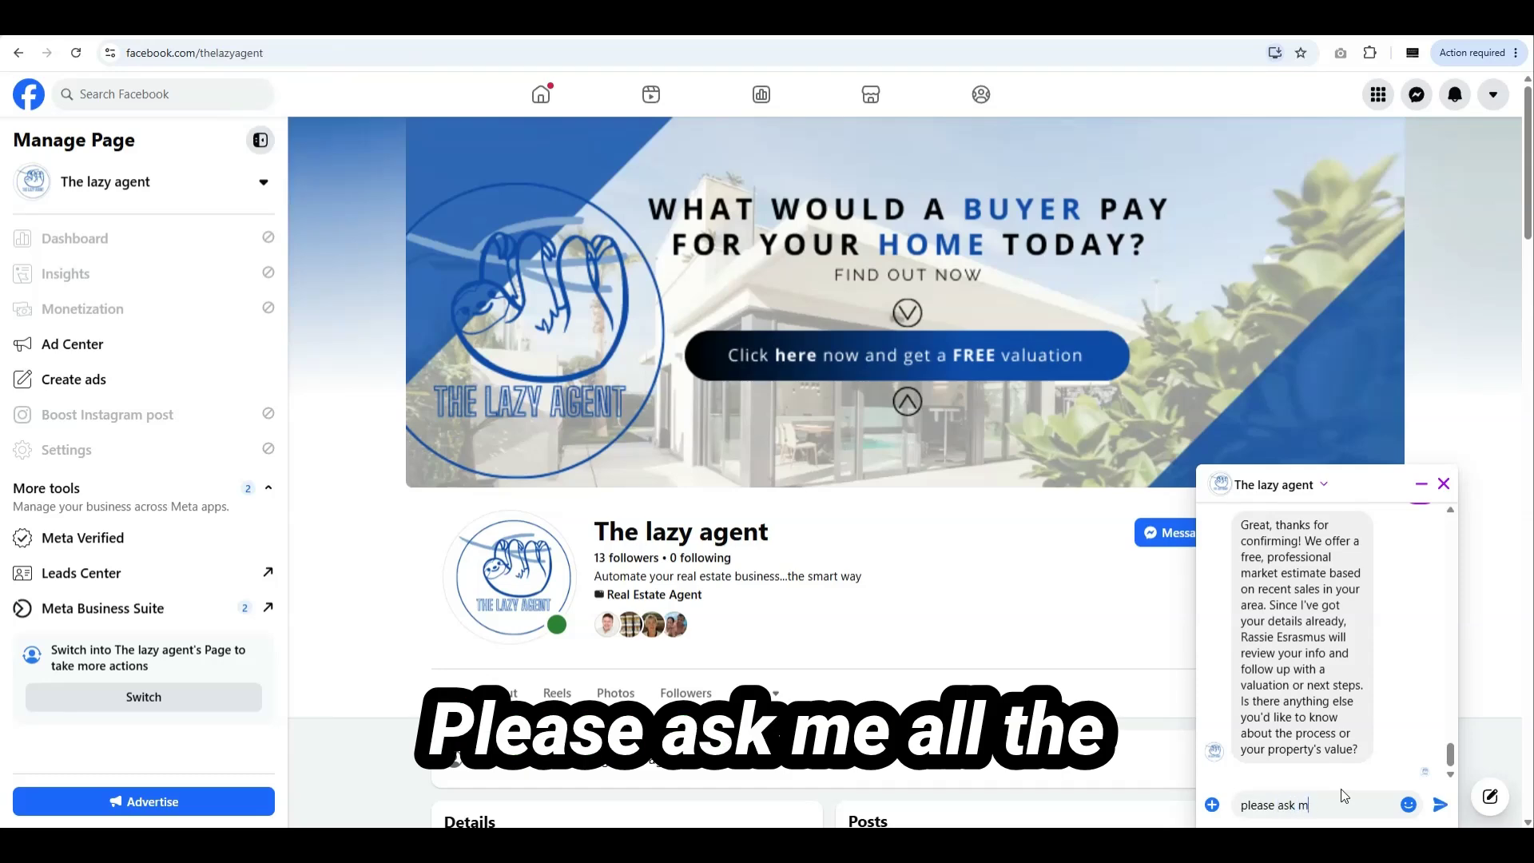
pyautogui.write('e all the r')
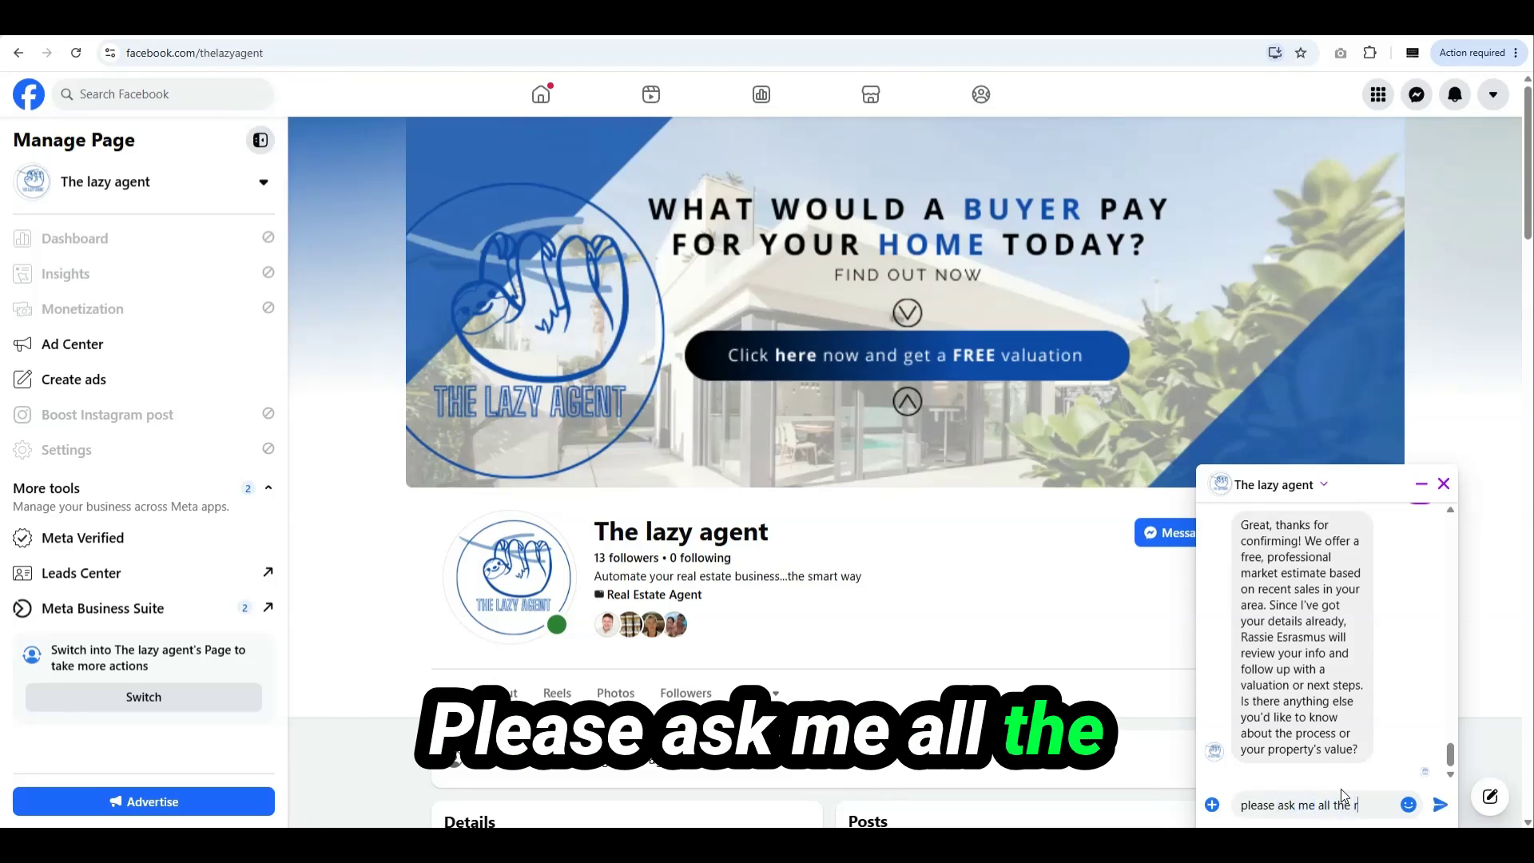
pyautogui.write('elevant questions')
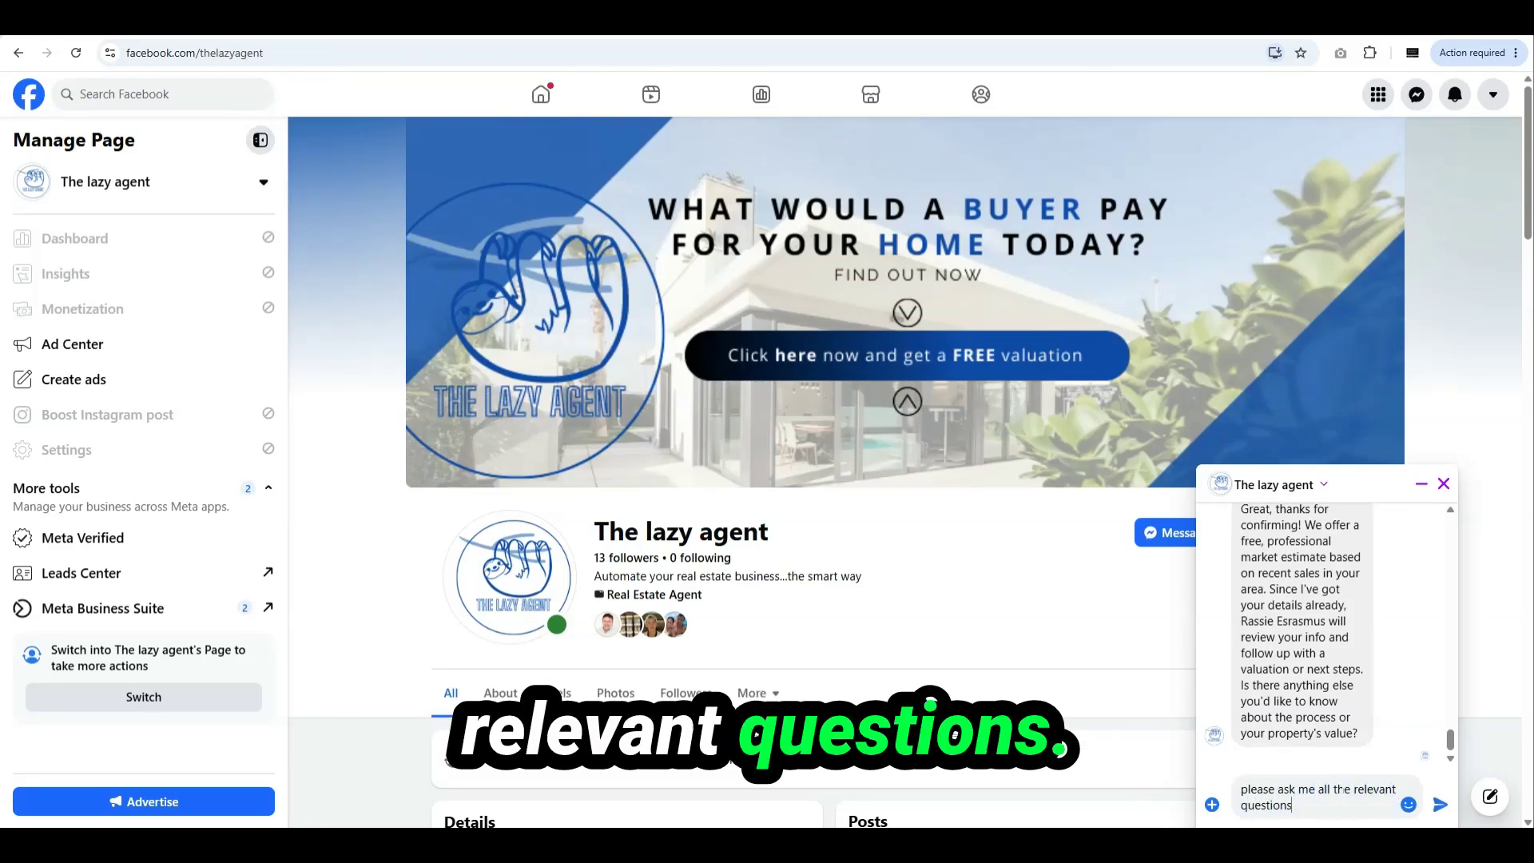
pyautogui.press('Return')
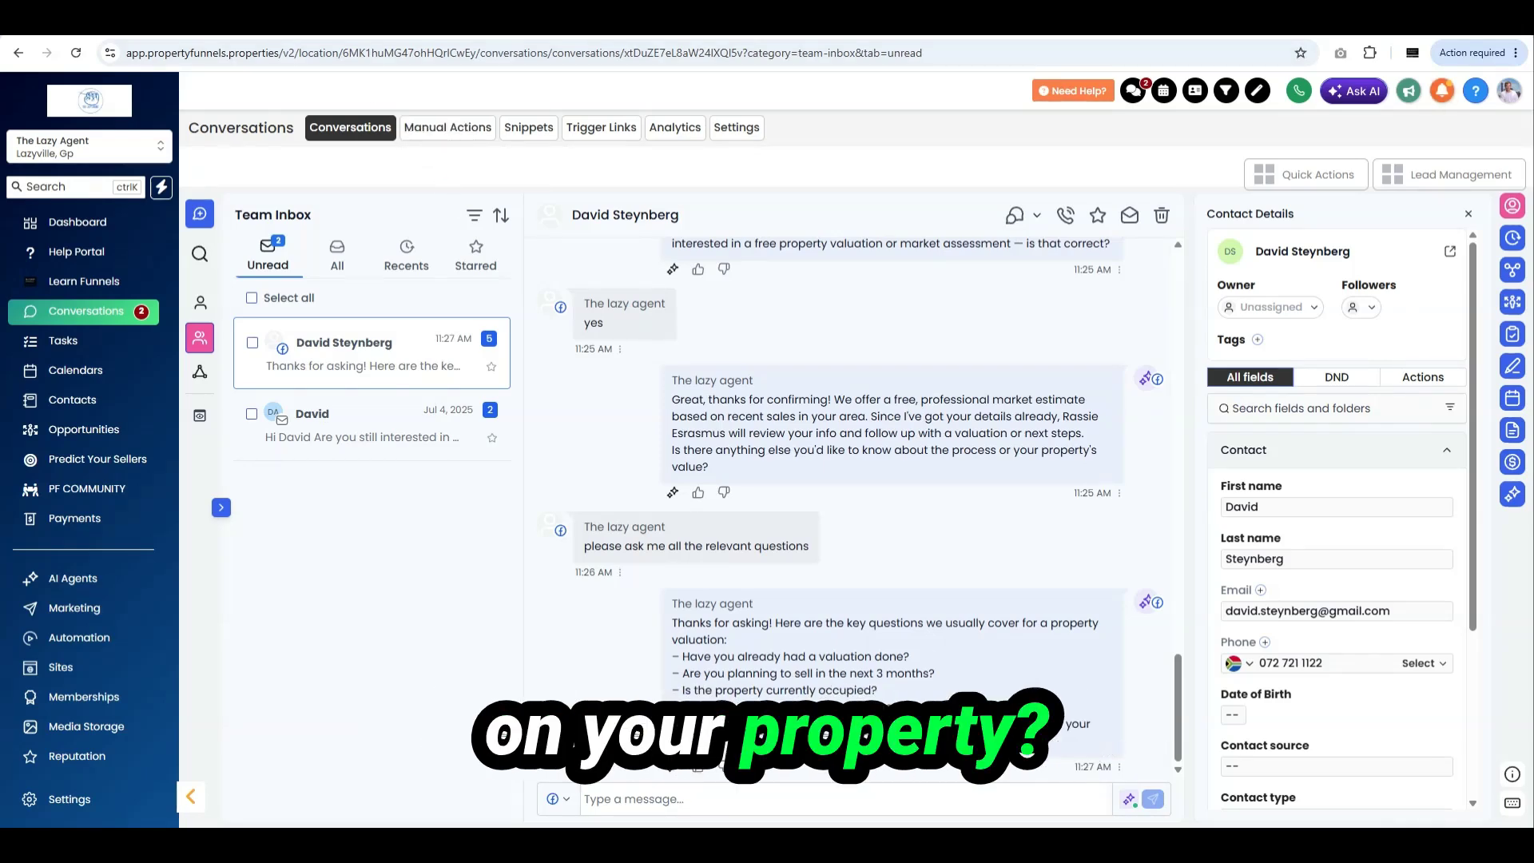
# Step: Switch back to Facebook and answer "no" to the bot's question about an earlier property valuation
pyautogui.click(536, 20)
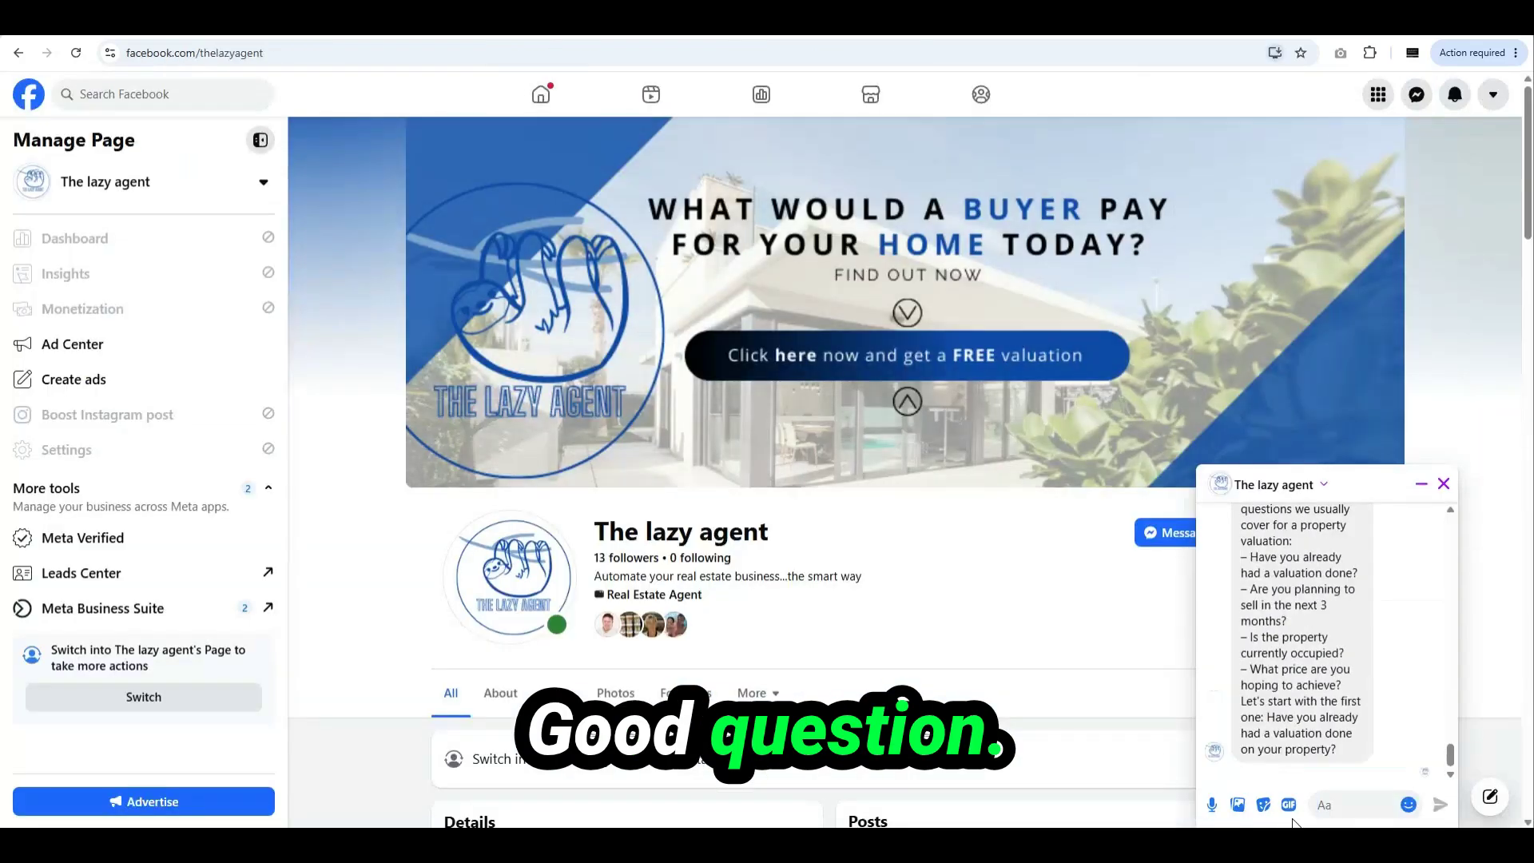
pyautogui.click(1322, 804)
pyautogui.write('no')
pyautogui.press('Return')
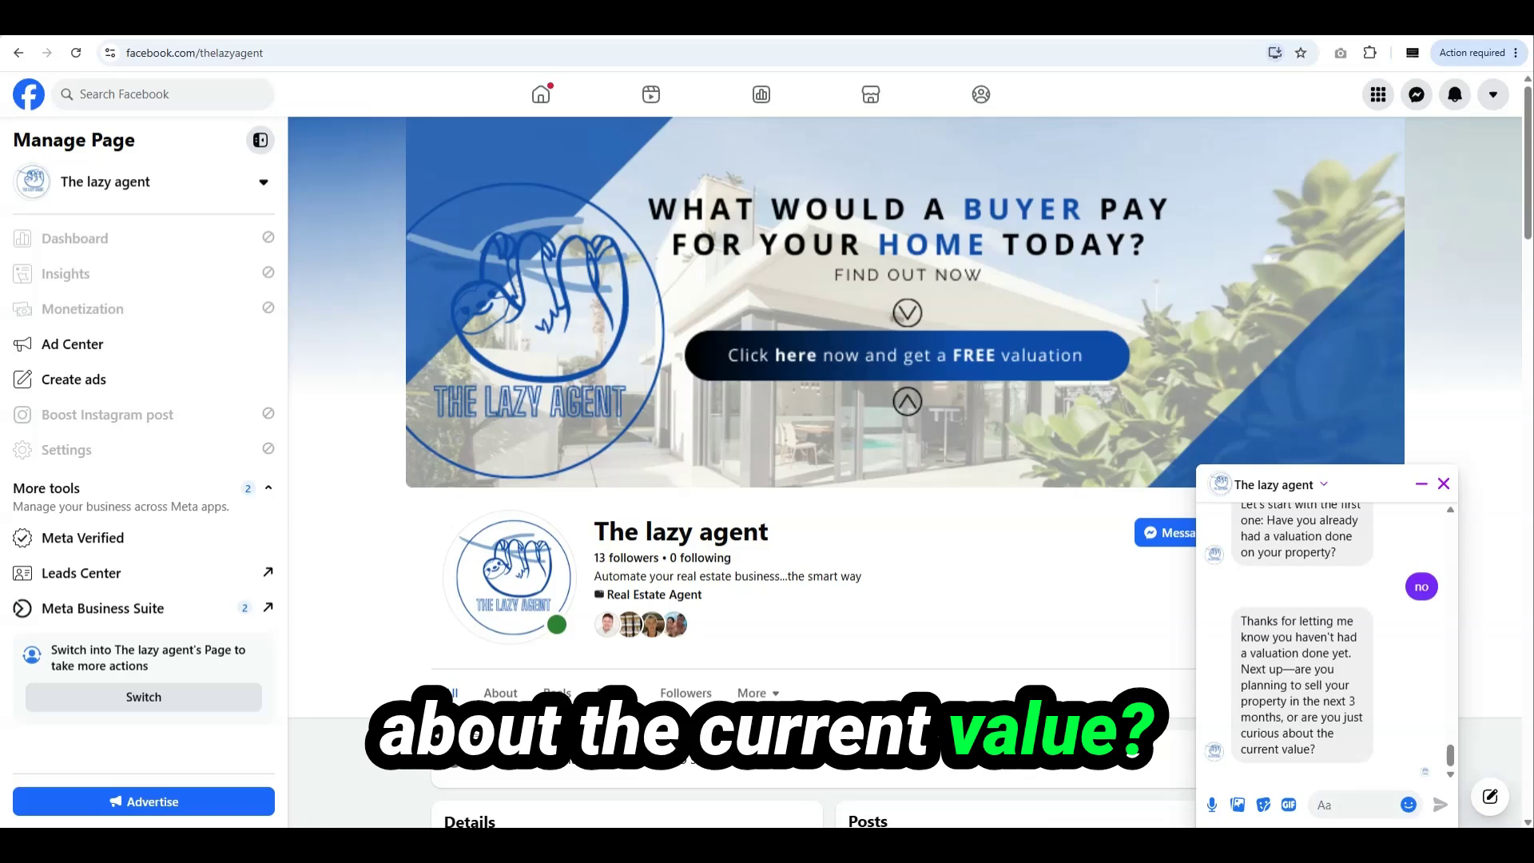
# Step: Reply "I need to sell soon" to the bot's question about selling plans and return to Property Funnels' conversation inbox
pyautogui.click(1352, 797)
pyautogui.write('I ne')
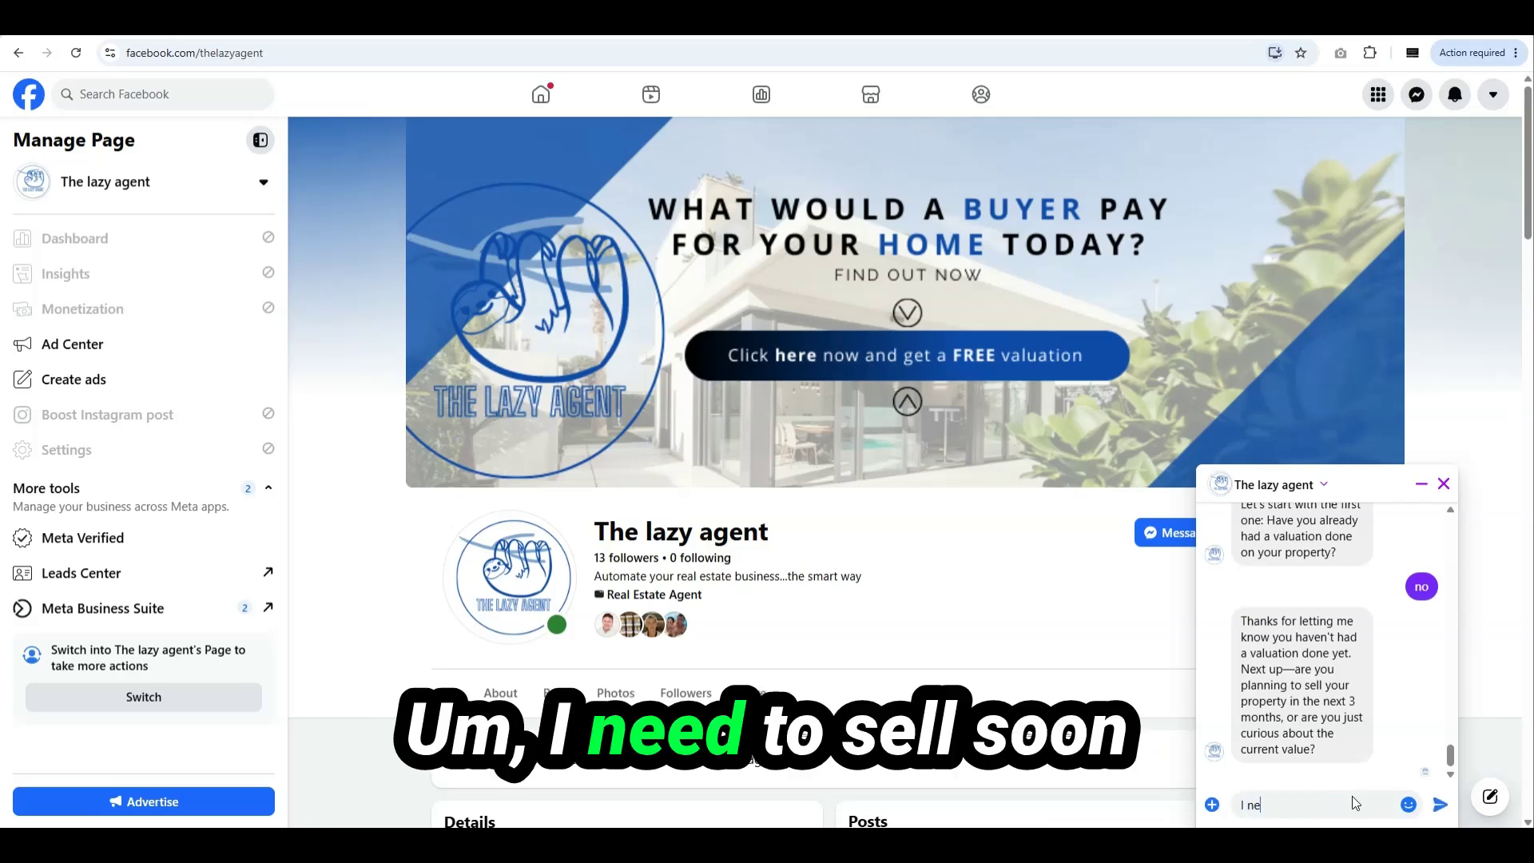
pyautogui.write('ed to sell')
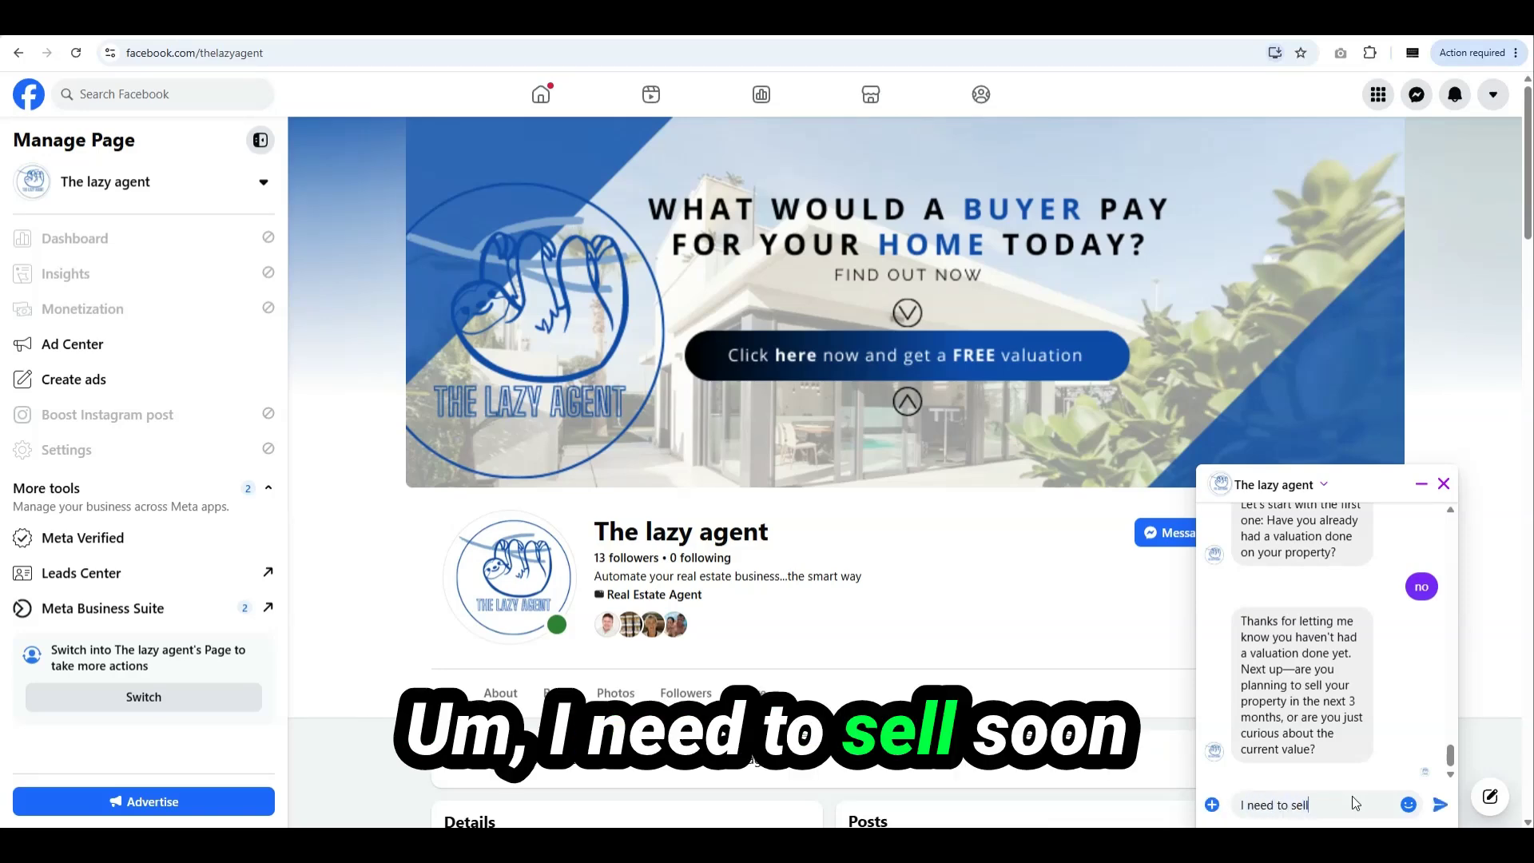
pyautogui.write(' soon')
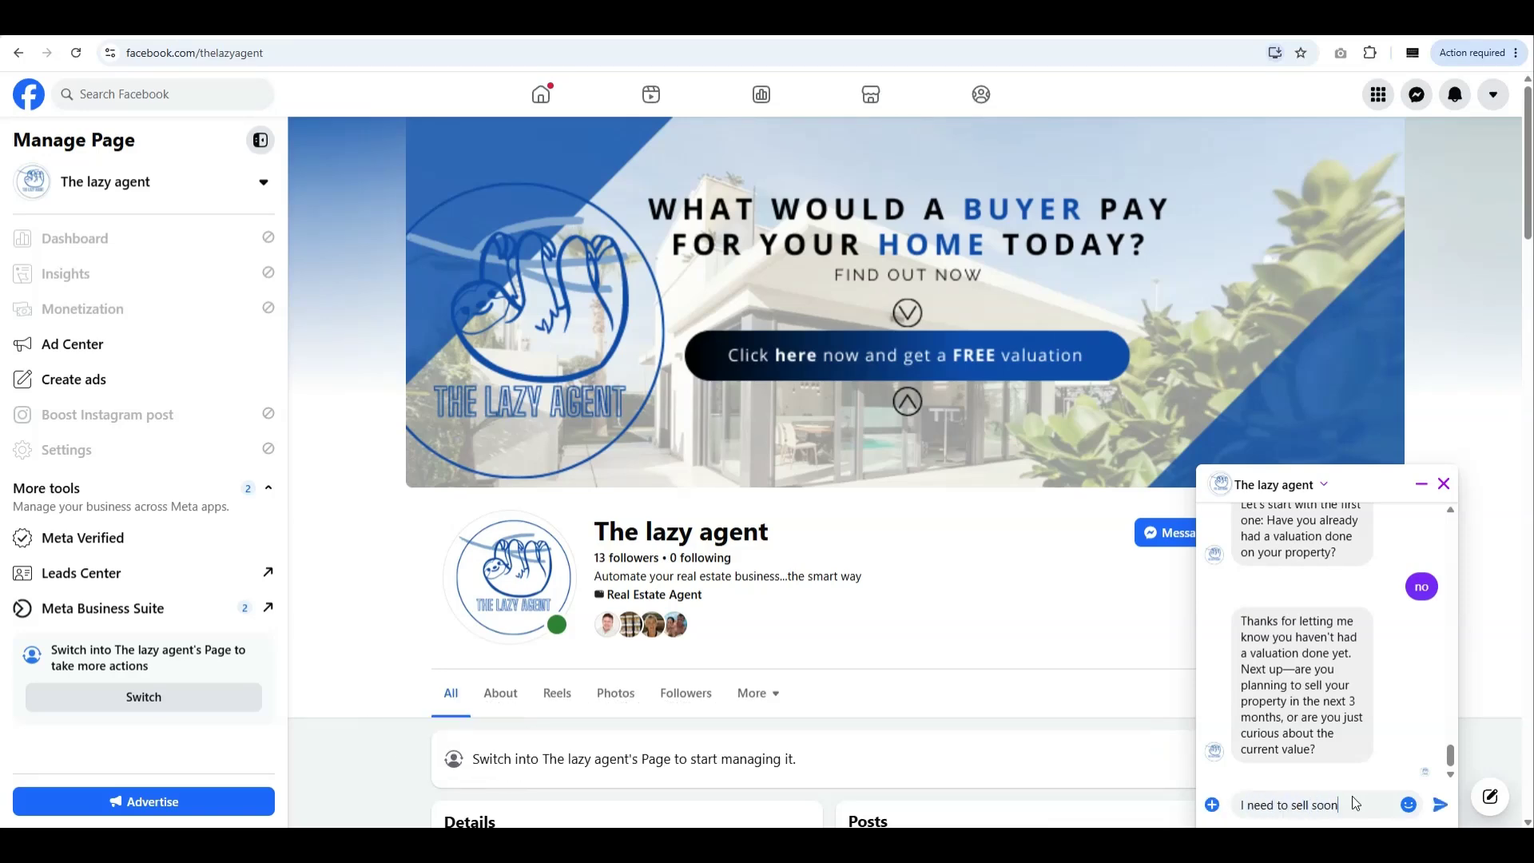
pyautogui.press('Return')
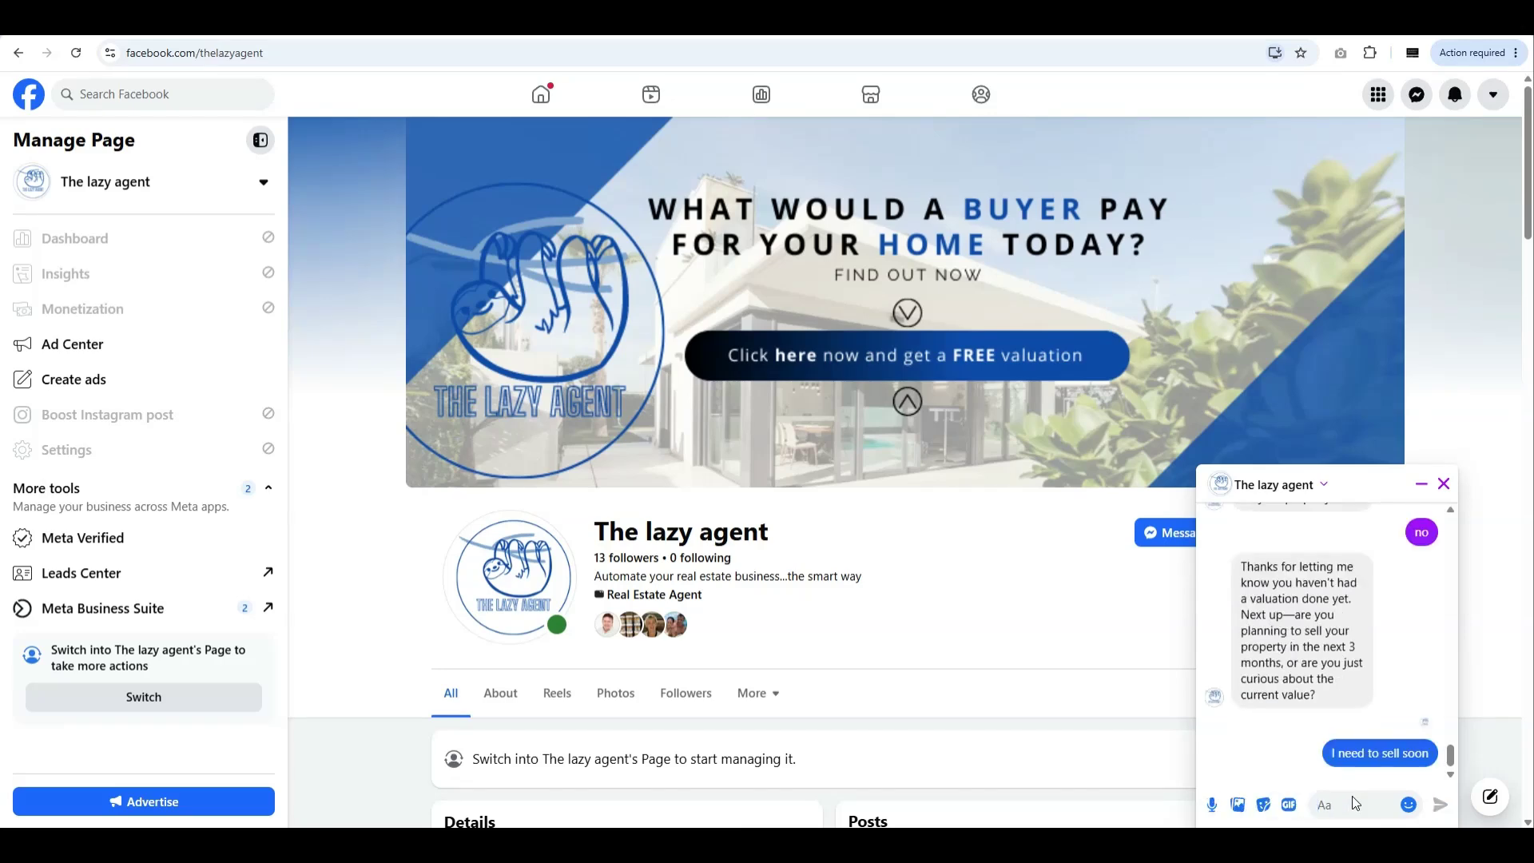
pyautogui.click(276, 19)
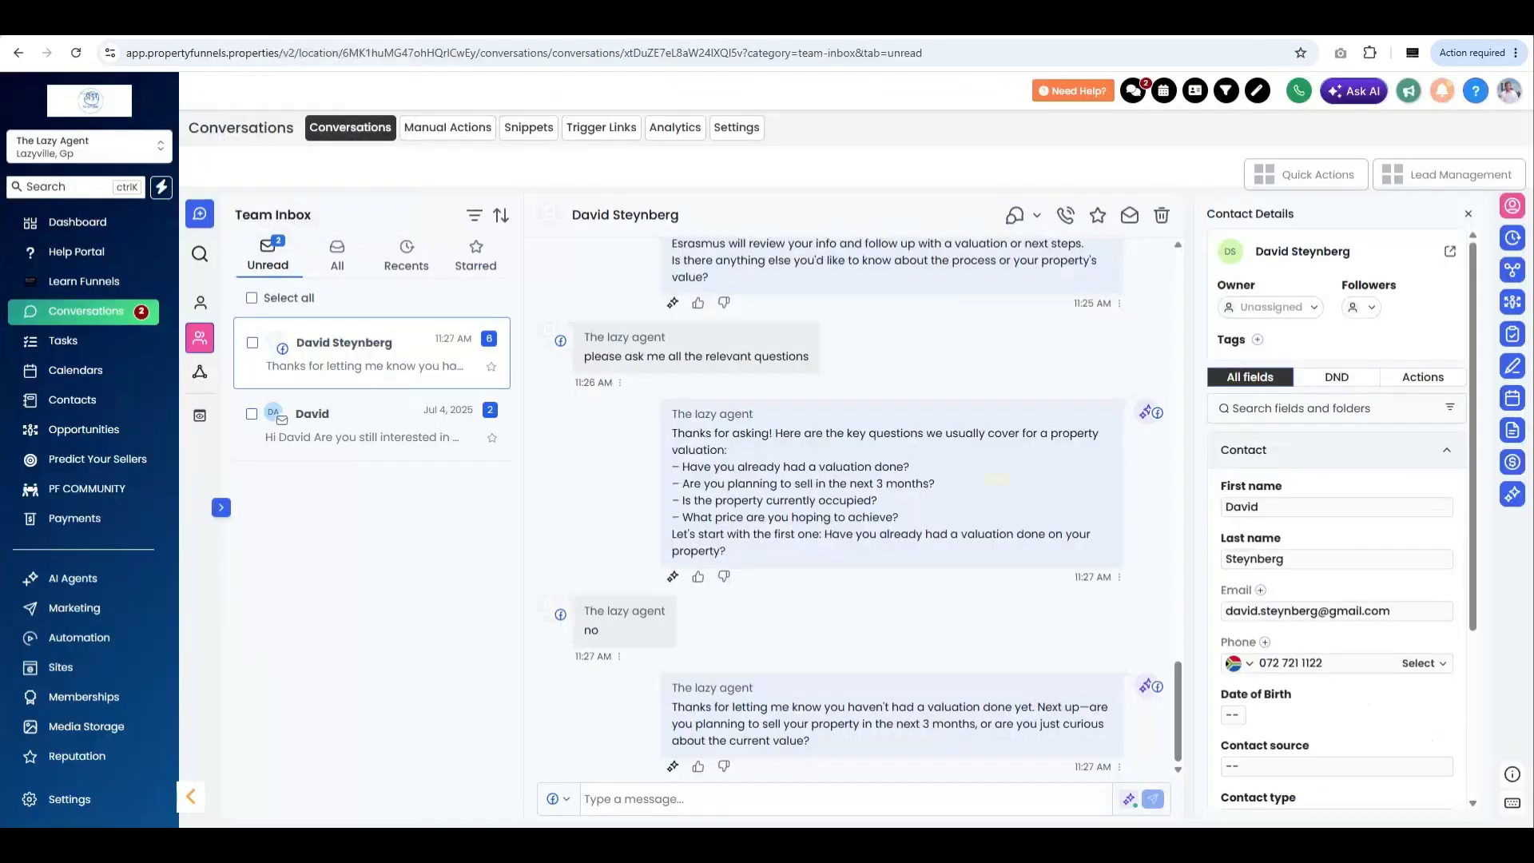